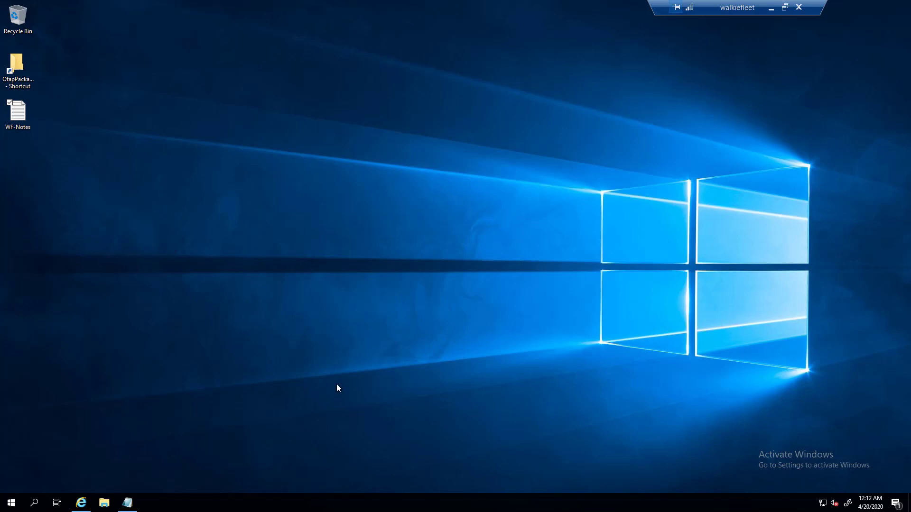
# - Review the firewall commands, default ports and walkiefleet.com links in WF-Notes, then return to the WalkieFleet homepage
pyautogui.click(81, 503)
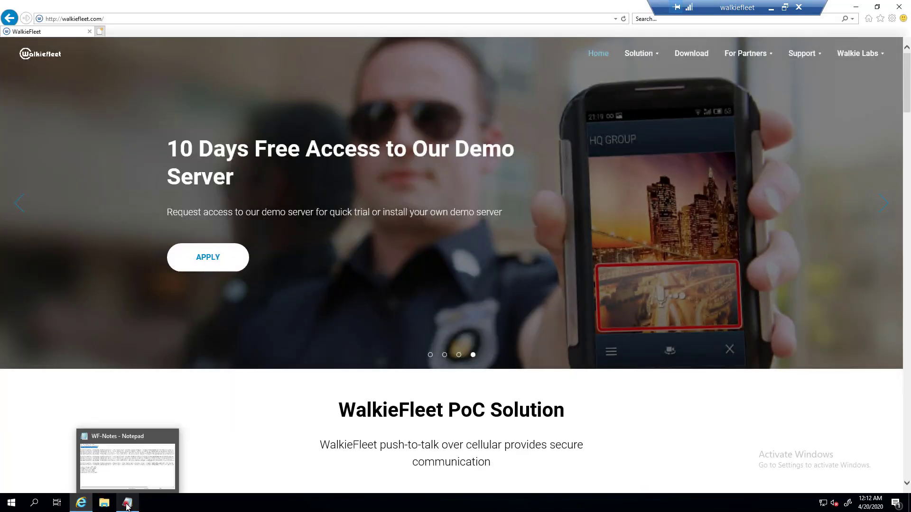
pyautogui.click(127, 504)
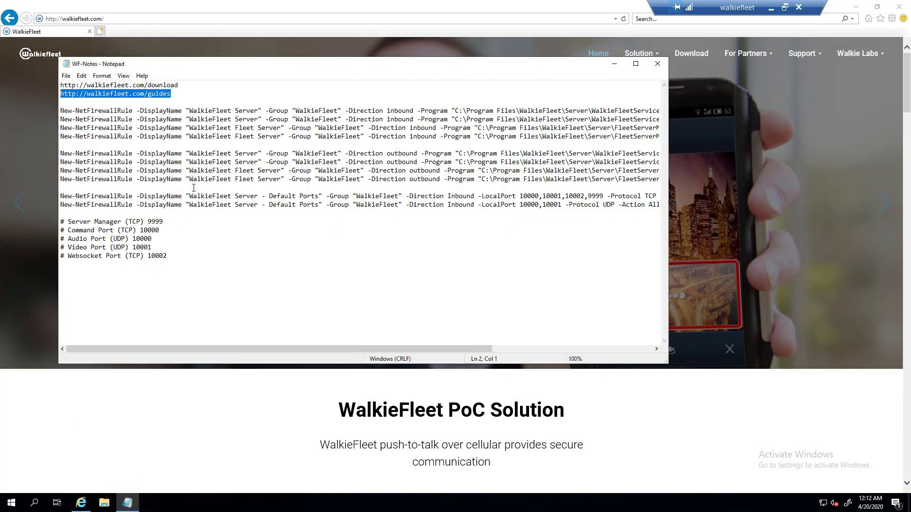
pyautogui.moveTo(179, 204); pyautogui.dragTo(74, 106)
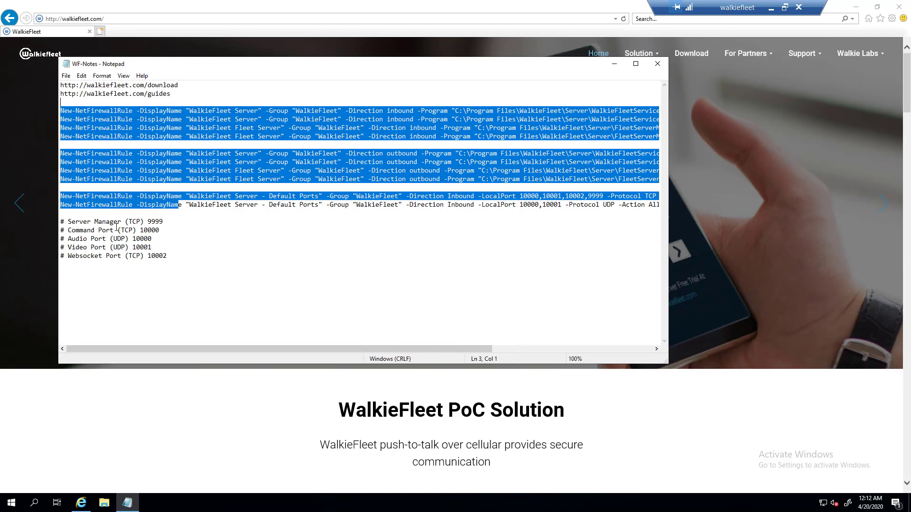
pyautogui.moveTo(83, 221); pyautogui.dragTo(170, 257)
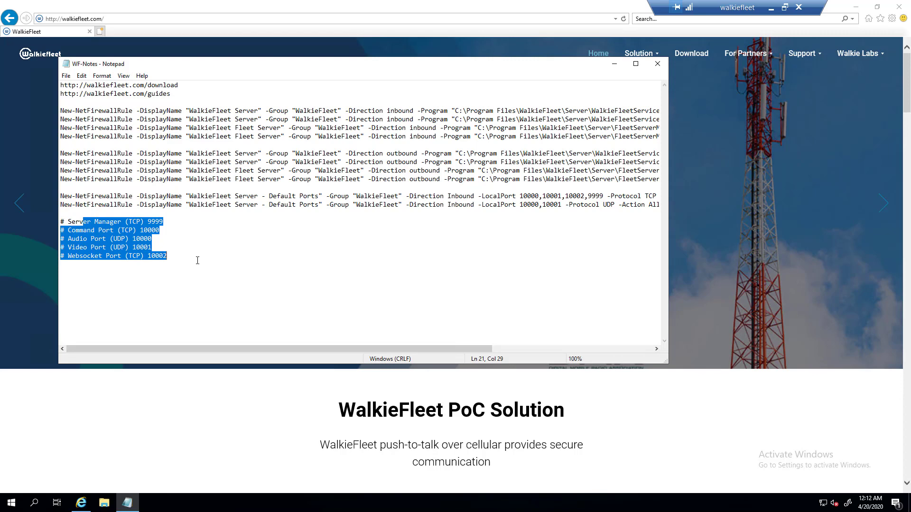
pyautogui.moveTo(179, 94); pyautogui.dragTo(60, 85)
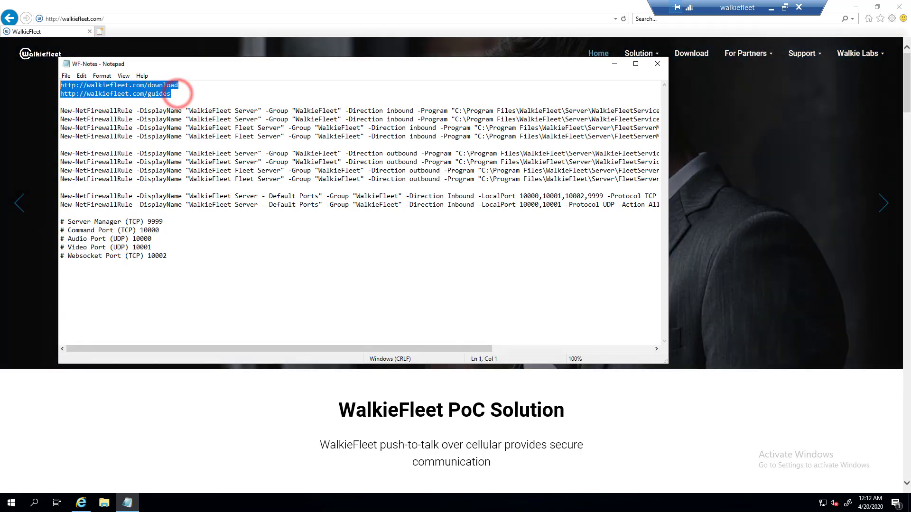
pyautogui.click(197, 85)
pyautogui.click(117, 7)
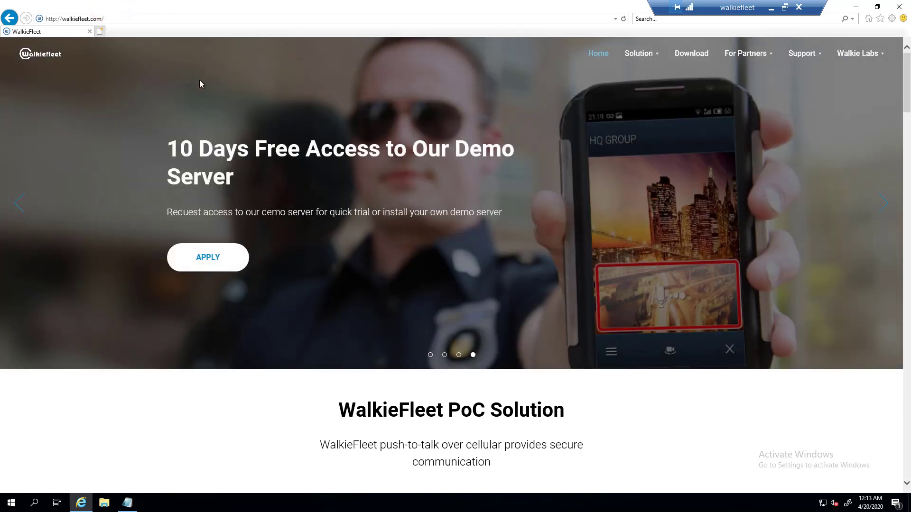
# - Open the walkiefleet.com download page and look over the Setup Packages, including the Client APK
pyautogui.click(687, 54)
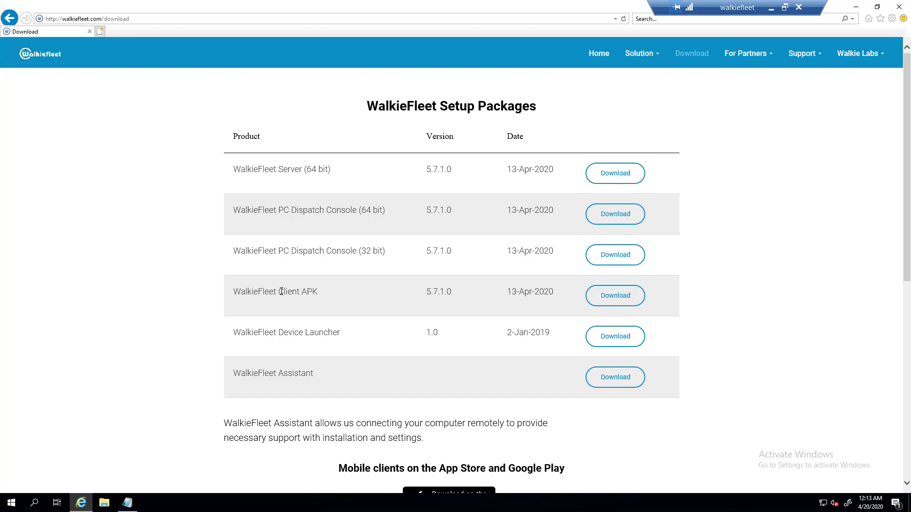
pyautogui.moveTo(233, 291); pyautogui.dragTo(332, 316)
pyautogui.click(322, 295)
# - Launch ServerSetup571x64 from the Downloads folder in File Explorer
pyautogui.click(856, 7)
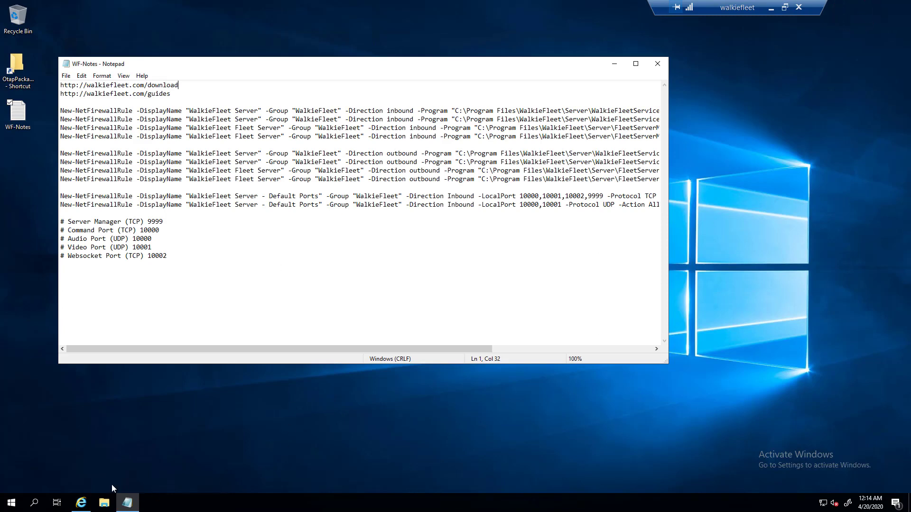
pyautogui.click(104, 502)
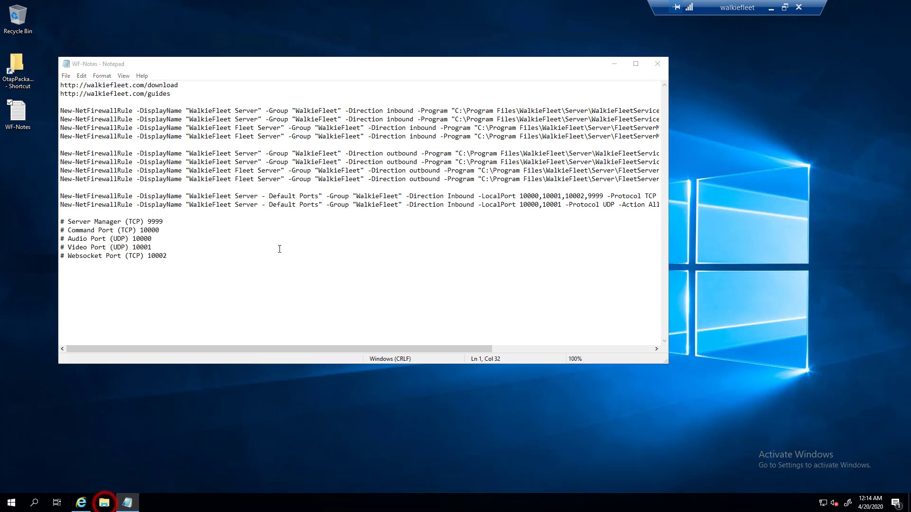
pyautogui.click(223, 189)
pyautogui.click(225, 179)
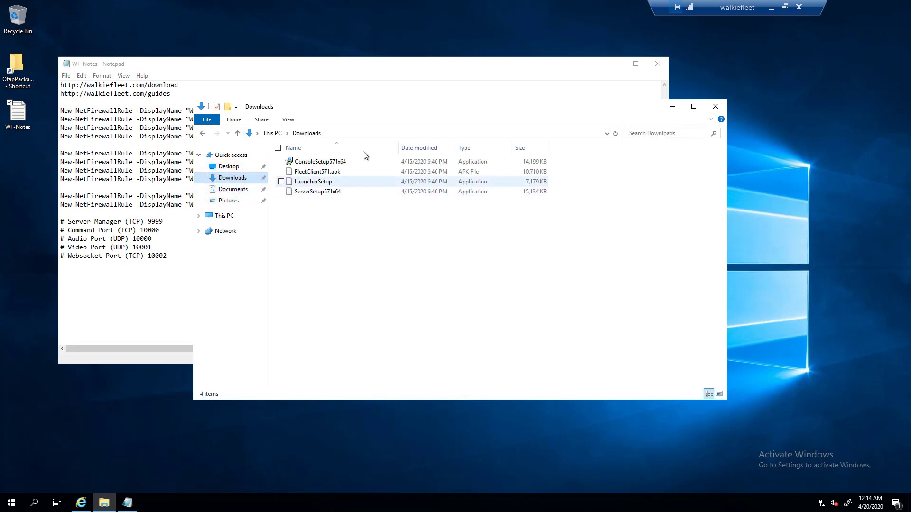
pyautogui.click(339, 192)
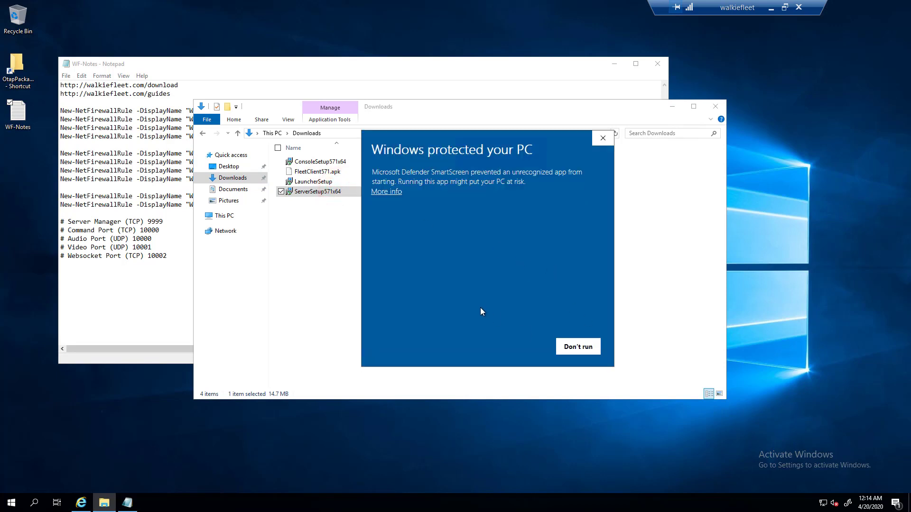
# - Let the installer run past the SmartScreen warning, then minimize Notepad and Explorer
pyautogui.click(387, 191)
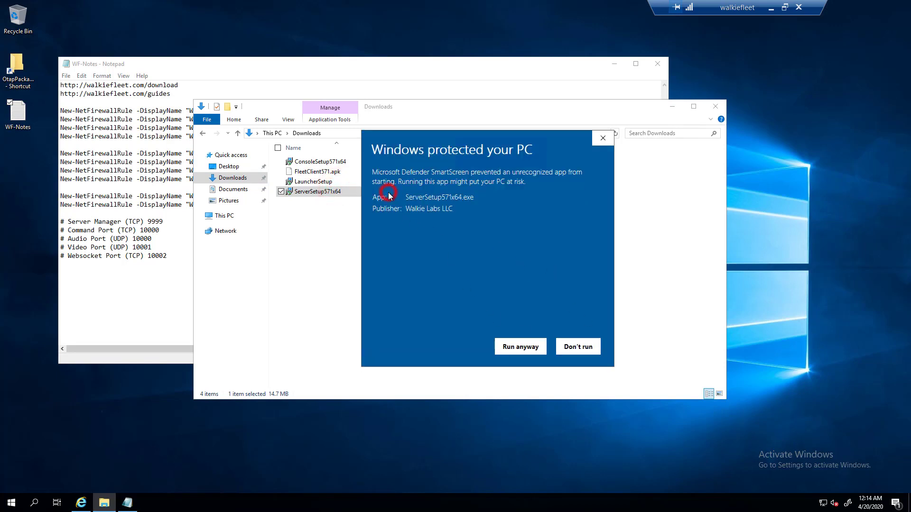
pyautogui.click(520, 352)
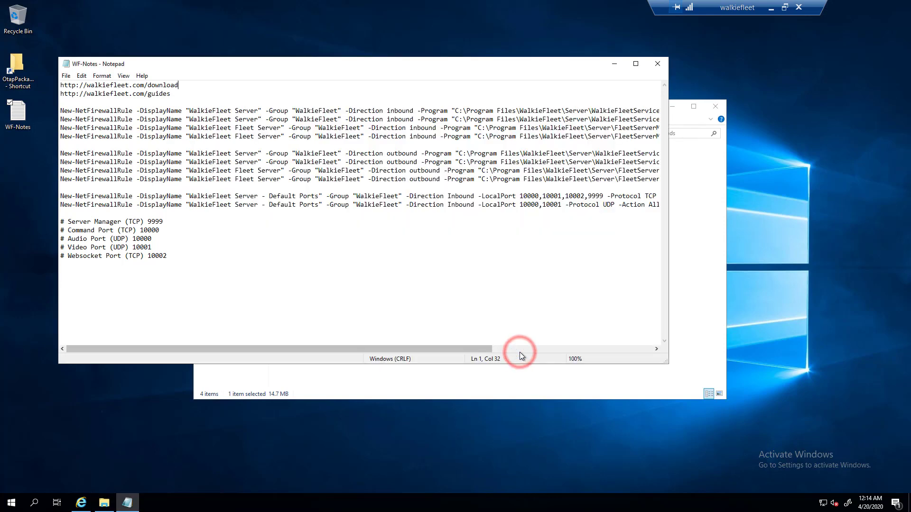
pyautogui.click(614, 63)
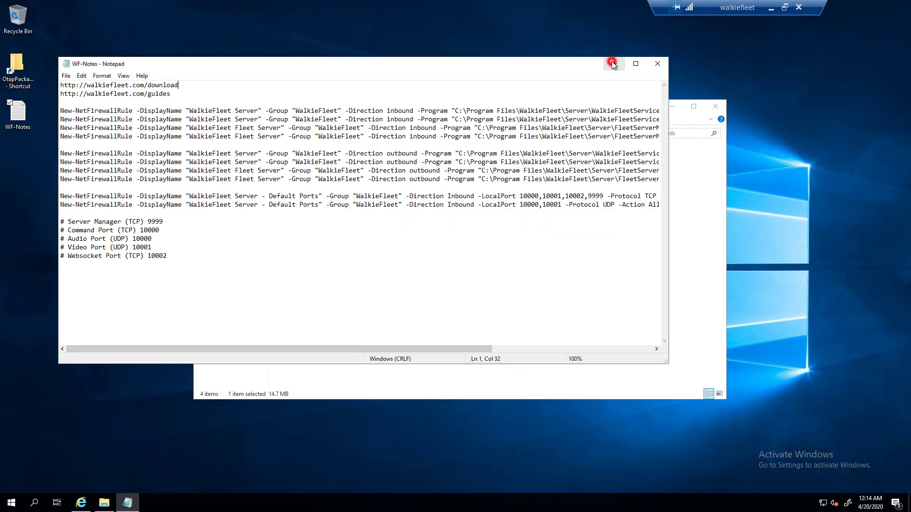
pyautogui.click(667, 105)
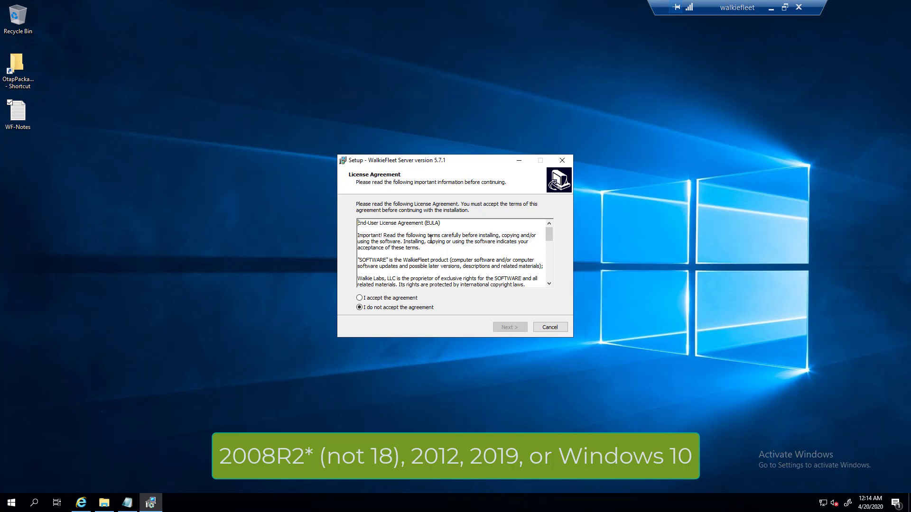
# - Accept the license agreement and keep the default install folder
pyautogui.click(405, 299)
pyautogui.click(506, 328)
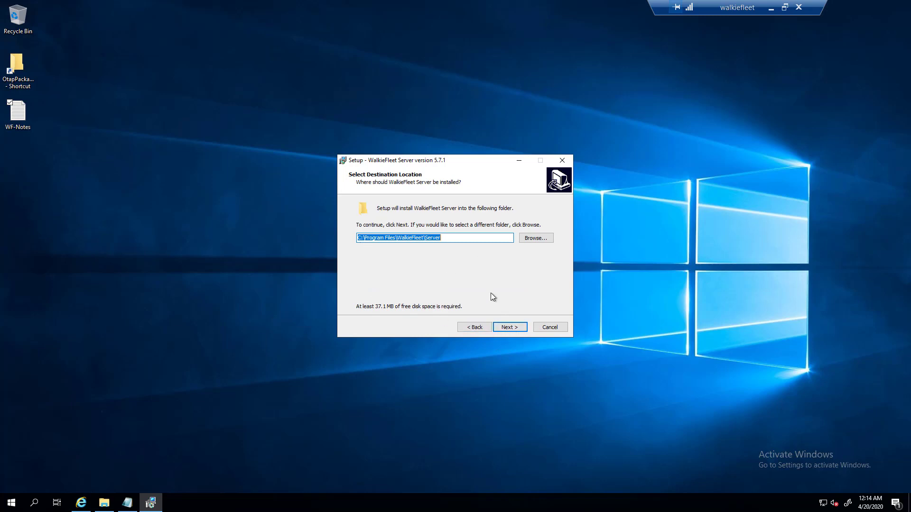
pyautogui.click(509, 328)
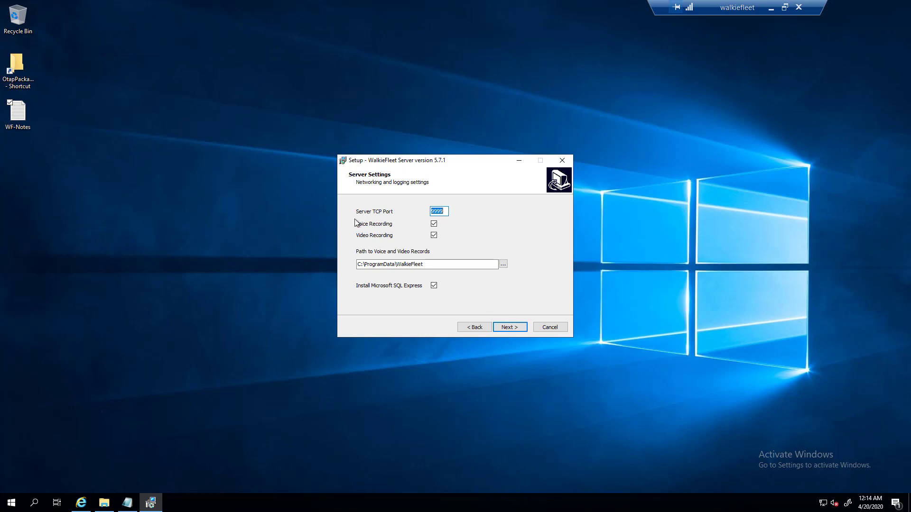
# - Check the Server Manager port 9999 in WF-Notes, then hide Notepad
pyautogui.click(127, 503)
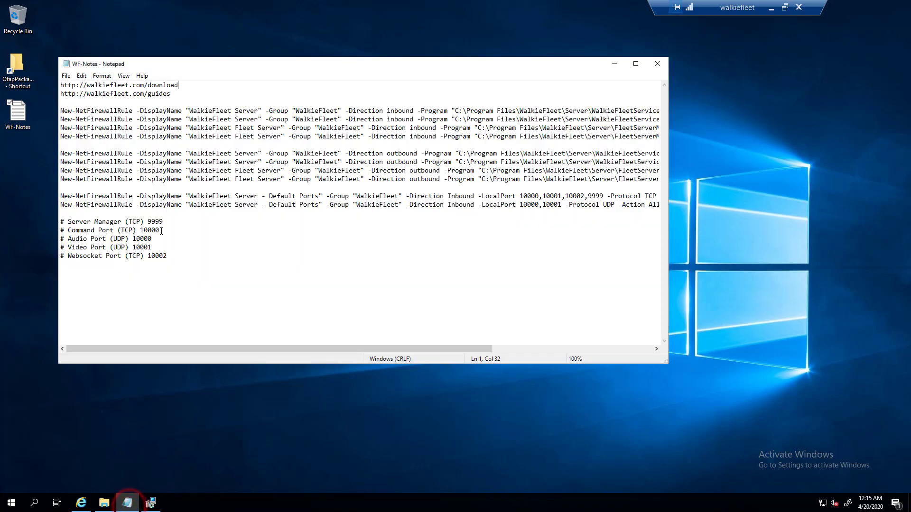
pyautogui.moveTo(163, 221); pyautogui.dragTo(151, 222)
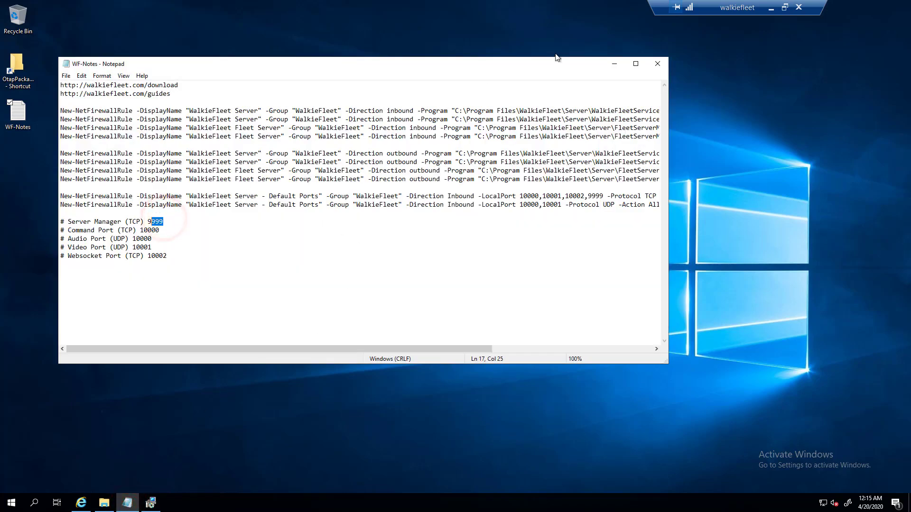
pyautogui.click(614, 63)
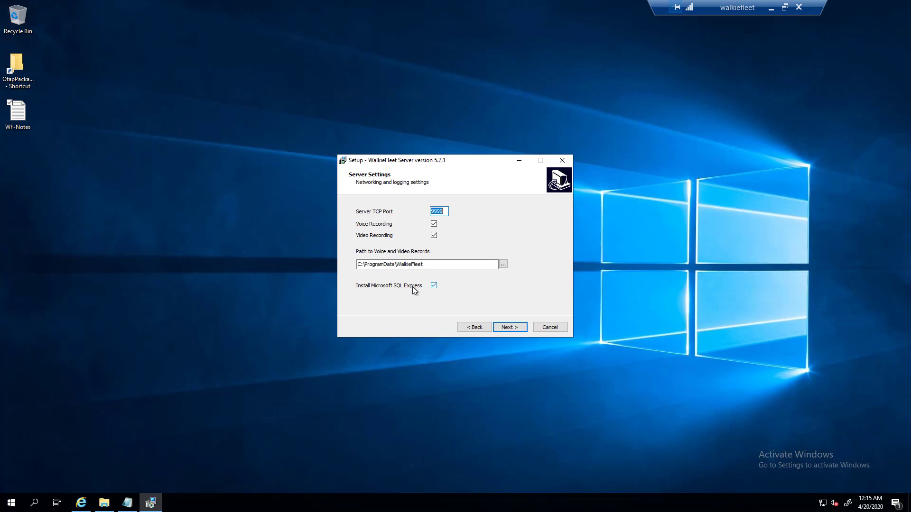
# - Keep the default settings and desktop shortcut, install with SQL Server 2014 Express, and finish setup
pyautogui.click(506, 325)
pyautogui.click(507, 328)
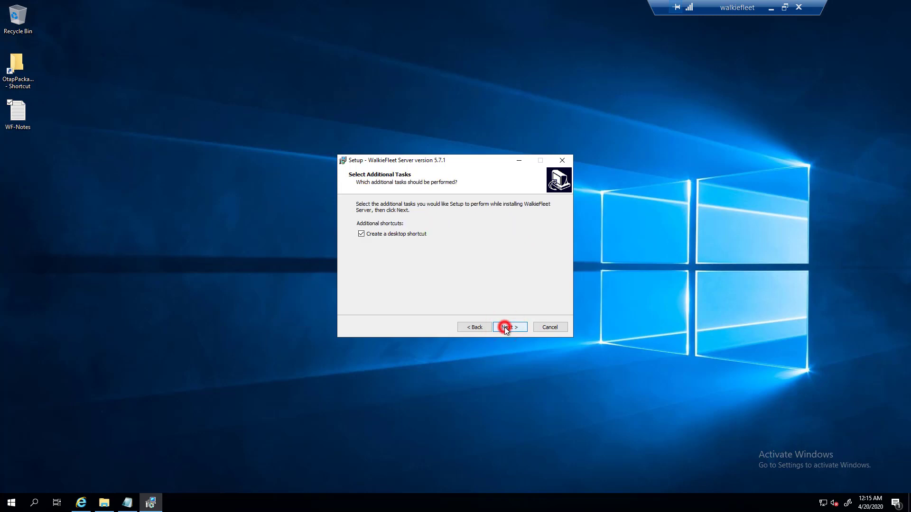
pyautogui.click(506, 327)
pyautogui.click(506, 327)
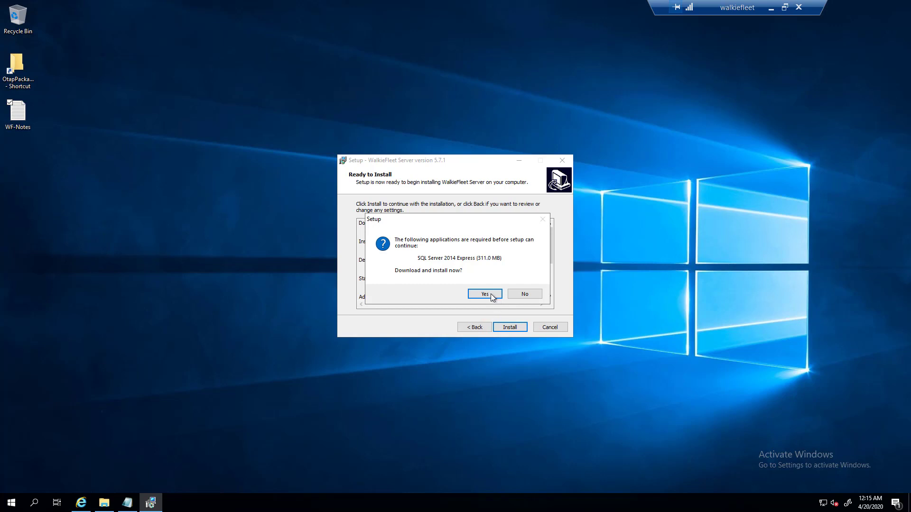
pyautogui.click(491, 293)
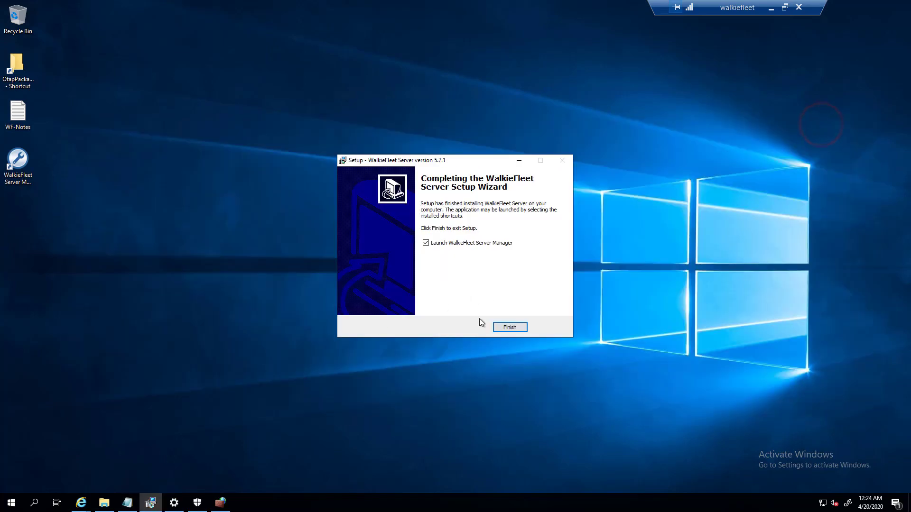
pyautogui.click(522, 327)
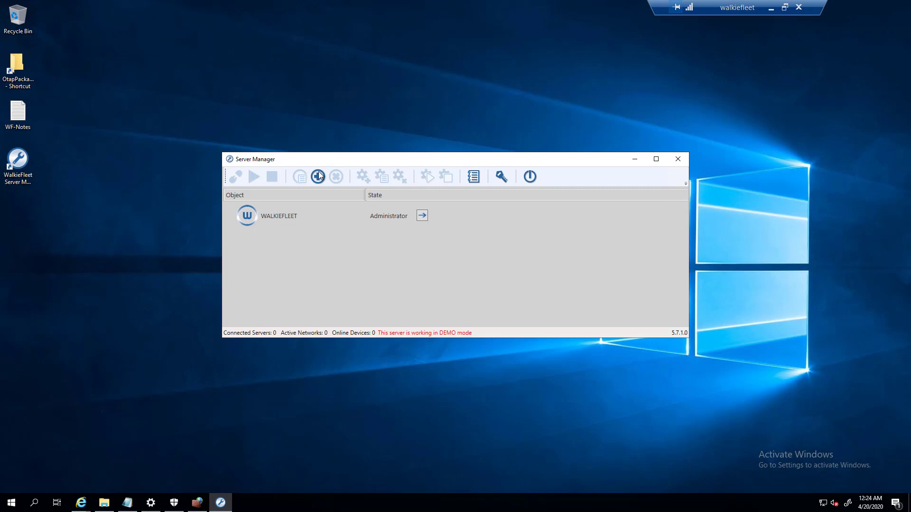
# - Move the WalkieFleet Server Manager window higher on the screen
pyautogui.moveTo(312, 161); pyautogui.dragTo(313, 144)
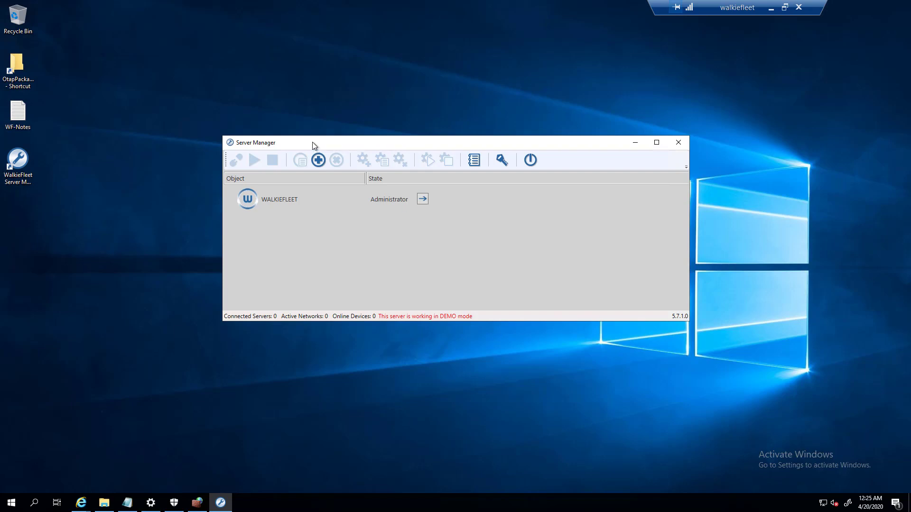
pyautogui.moveTo(313, 144); pyautogui.dragTo(317, 110)
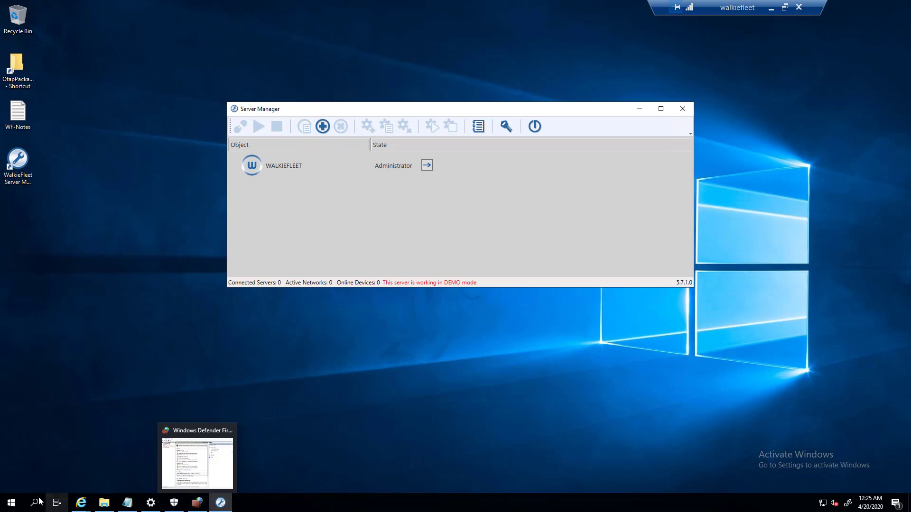
# - Launch Windows PowerShell ISE as administrator from the Start menu
pyautogui.click(11, 503)
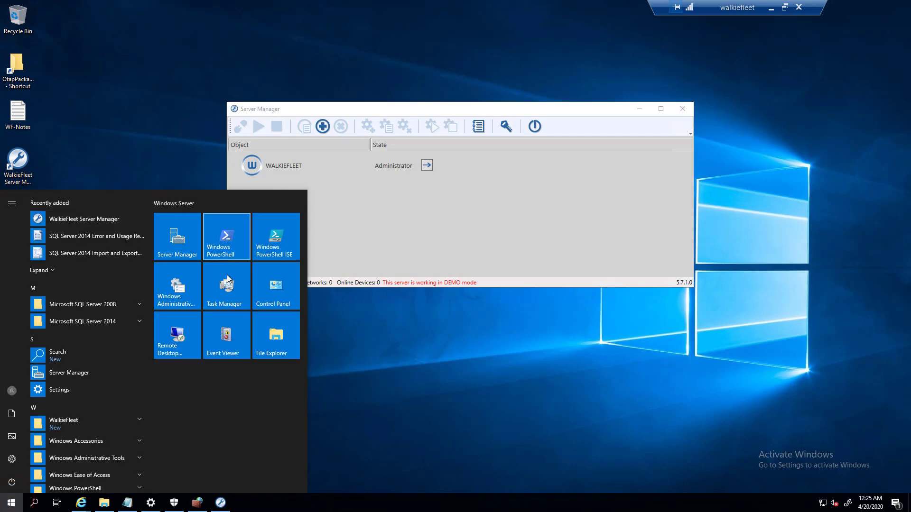
pyautogui.rightClick(286, 244)
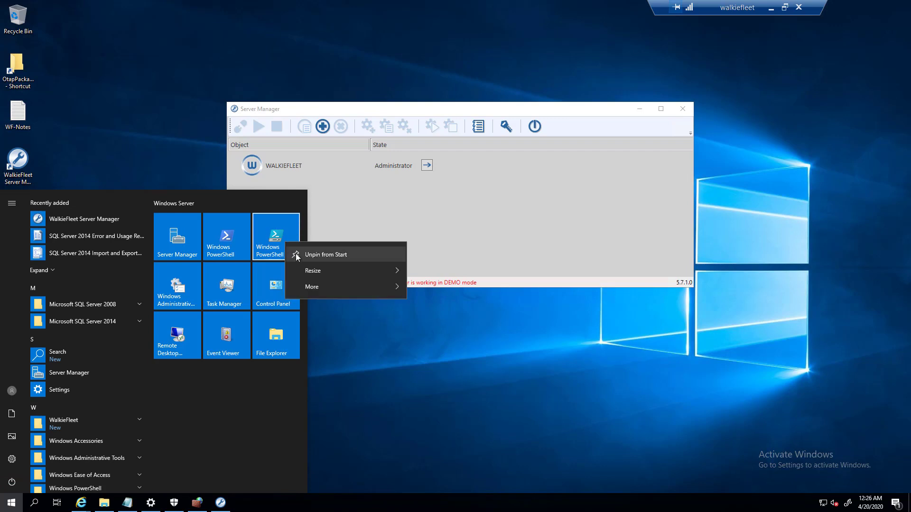
pyautogui.moveTo(375, 286)
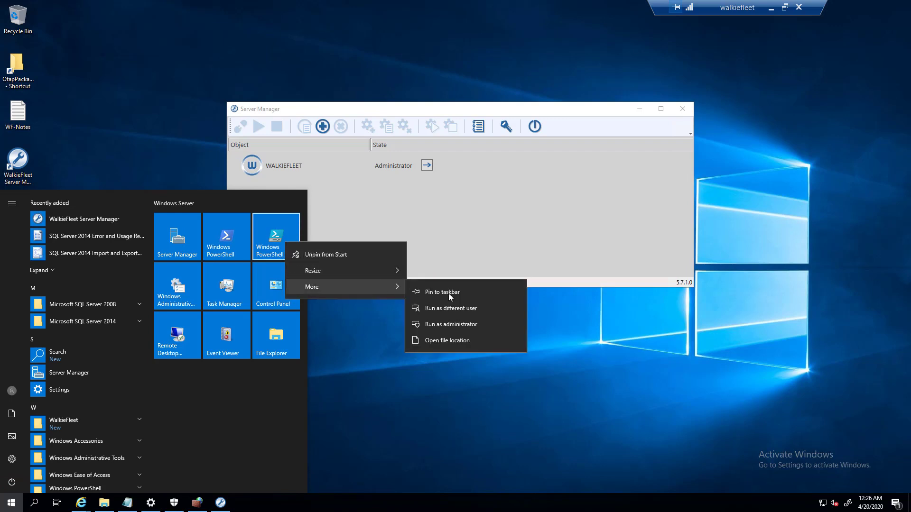
pyautogui.click(492, 325)
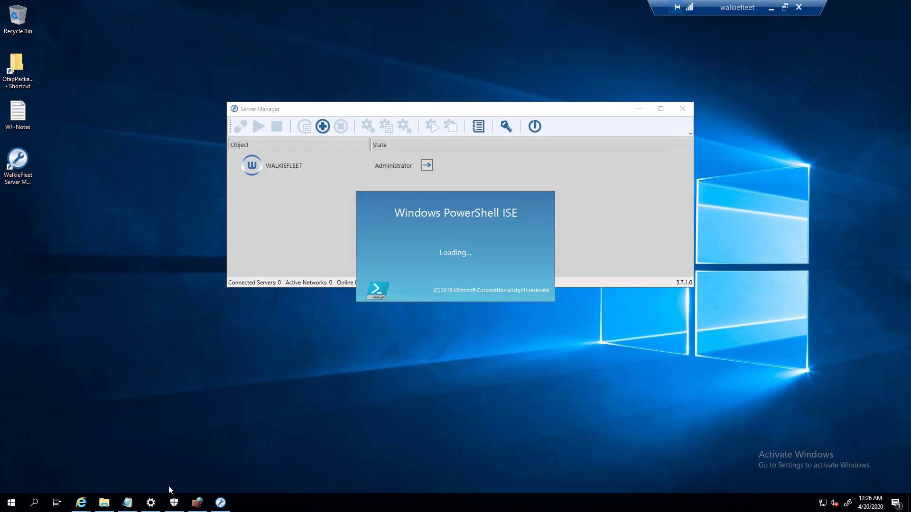
# - Copy the firewall rule commands from WF-Notes into a new untitled ISE script
pyautogui.click(127, 502)
pyautogui.click(456, 260)
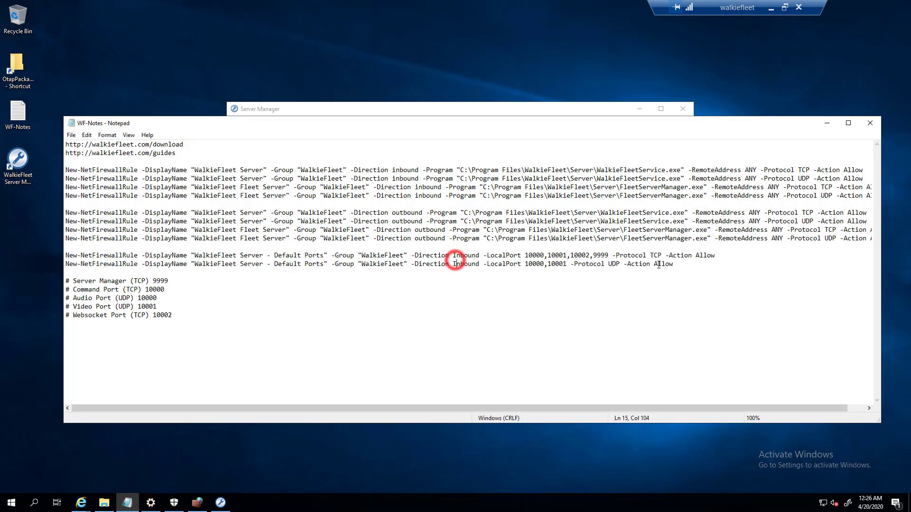
pyautogui.moveTo(679, 268); pyautogui.dragTo(33, 171)
pyautogui.rightClick(81, 171)
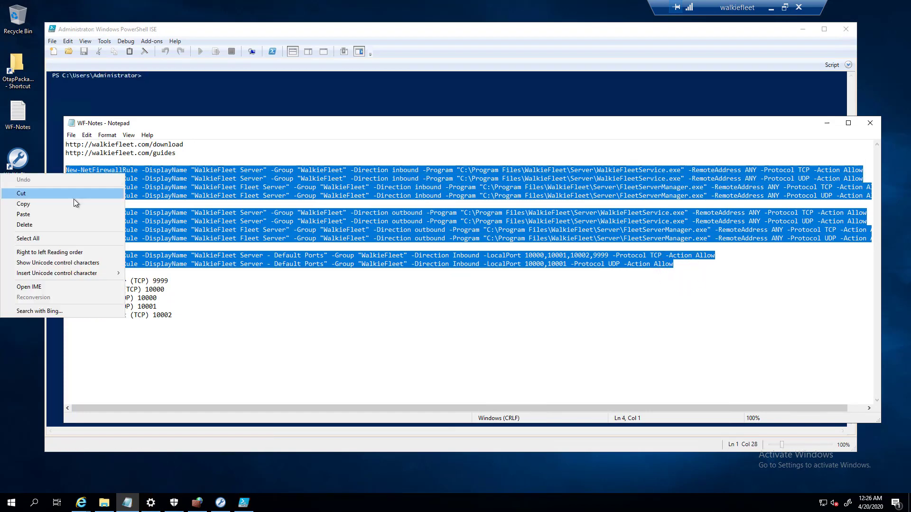
pyautogui.click(70, 196)
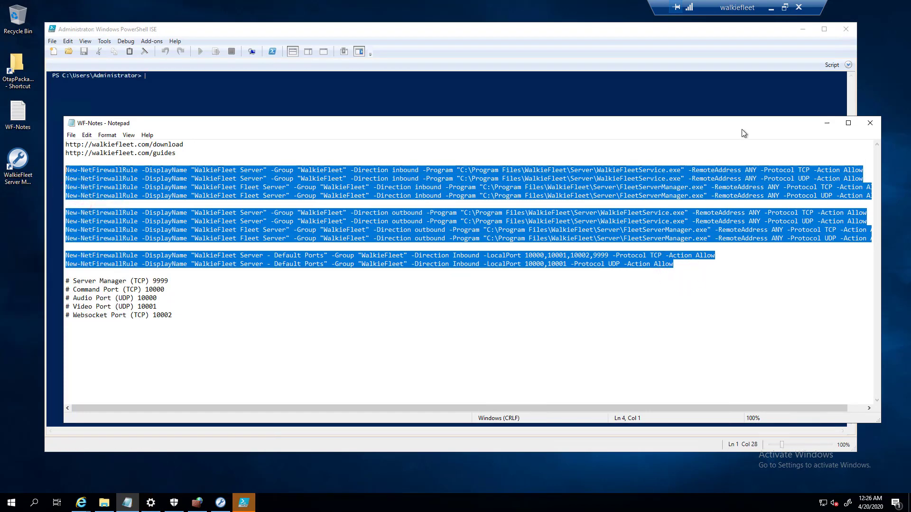
pyautogui.click(827, 123)
pyautogui.click(53, 50)
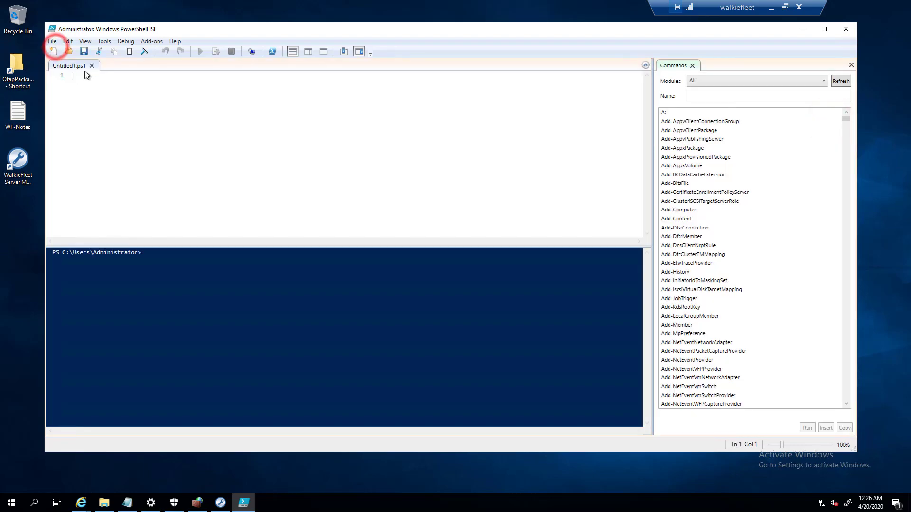
pyautogui.rightClick(84, 90)
pyautogui.click(117, 117)
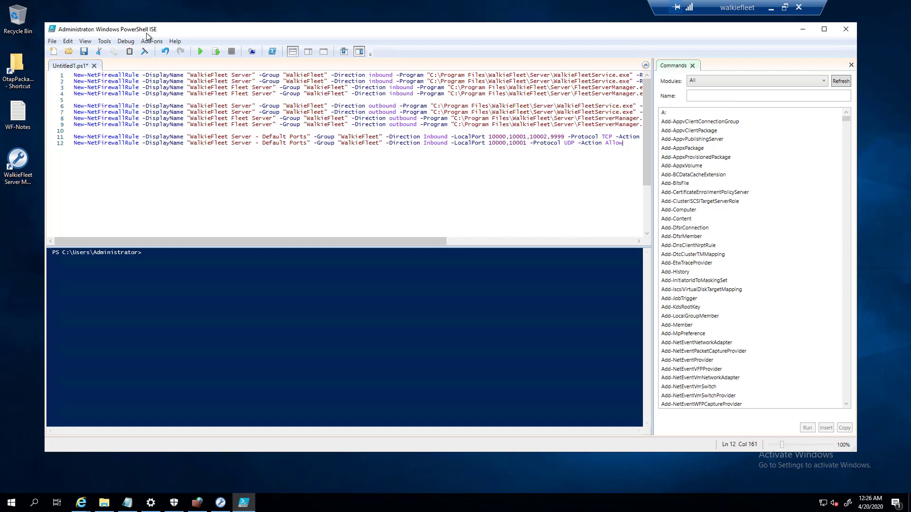
# - Close the extra PowerShell window and run the New-NetFirewallRule script in ISE
pyautogui.click(11, 502)
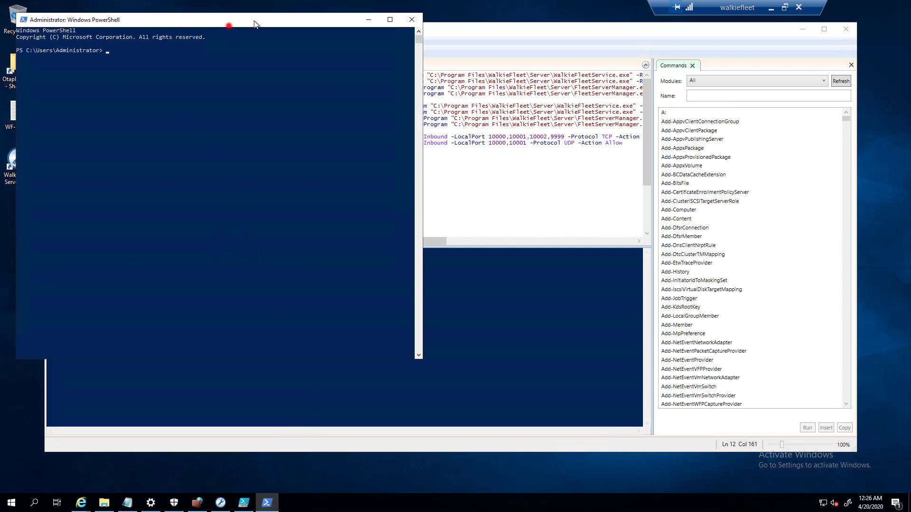
pyautogui.moveTo(254, 24); pyautogui.dragTo(410, 24)
pyautogui.click(567, 20)
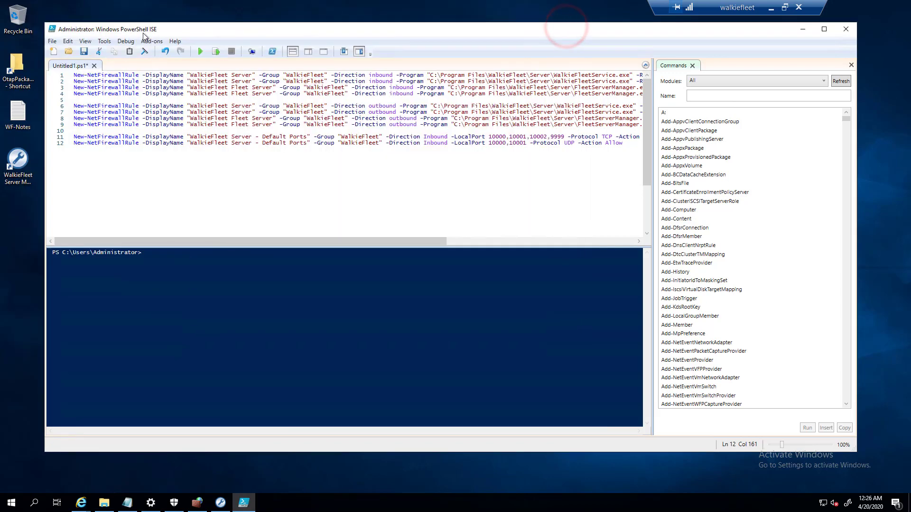
pyautogui.moveTo(144, 33); pyautogui.dragTo(176, 28)
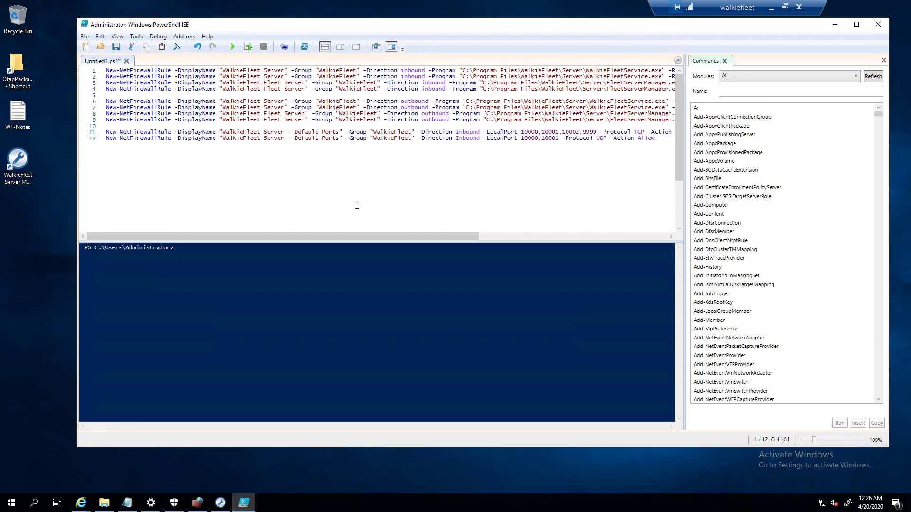
pyautogui.click(230, 47)
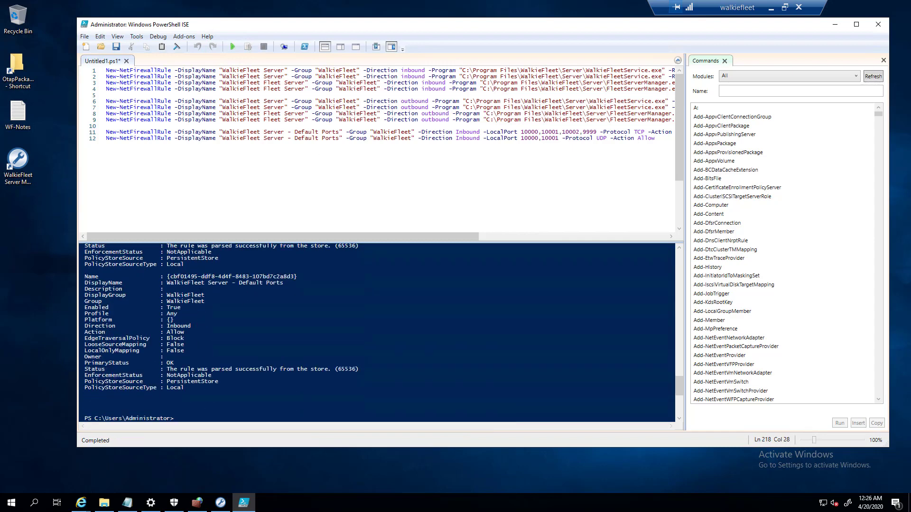
# - Open the firewall console's Inbound Rules, note the WalkieFleet group name, and refresh the list
pyautogui.click(197, 503)
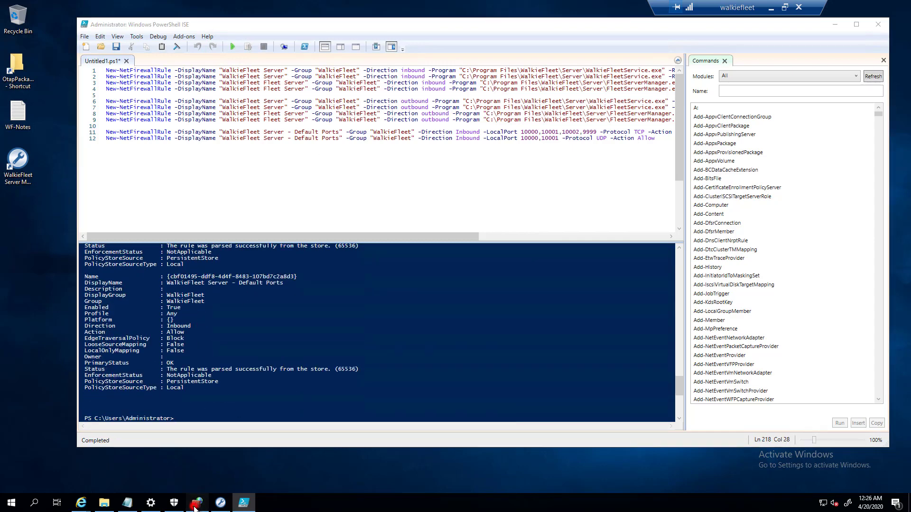
pyautogui.click(53, 59)
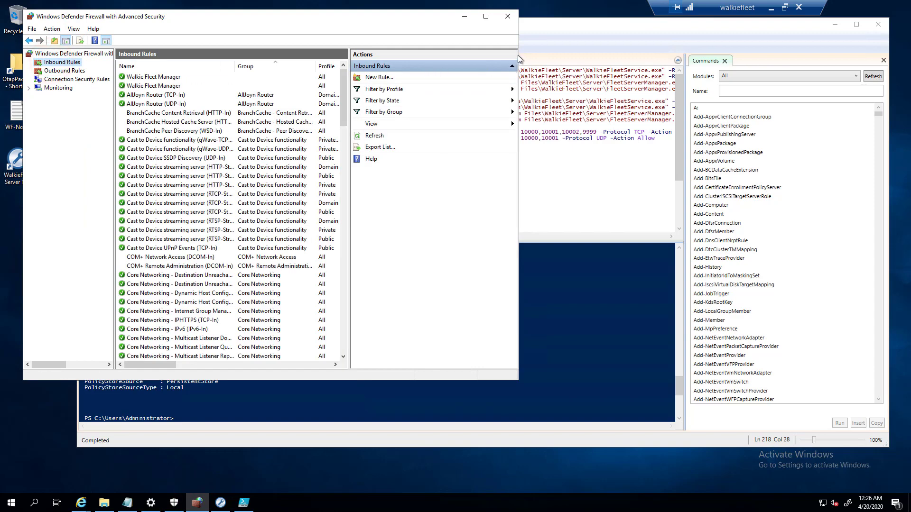
pyautogui.click(525, 21)
pyautogui.moveTo(305, 101); pyautogui.dragTo(353, 101)
pyautogui.click(62, 22)
pyautogui.click(374, 137)
# - Filter inbound rules to the WalkieFleet group and widen the window to show all columns
pyautogui.moveTo(517, 75); pyautogui.dragTo(776, 88)
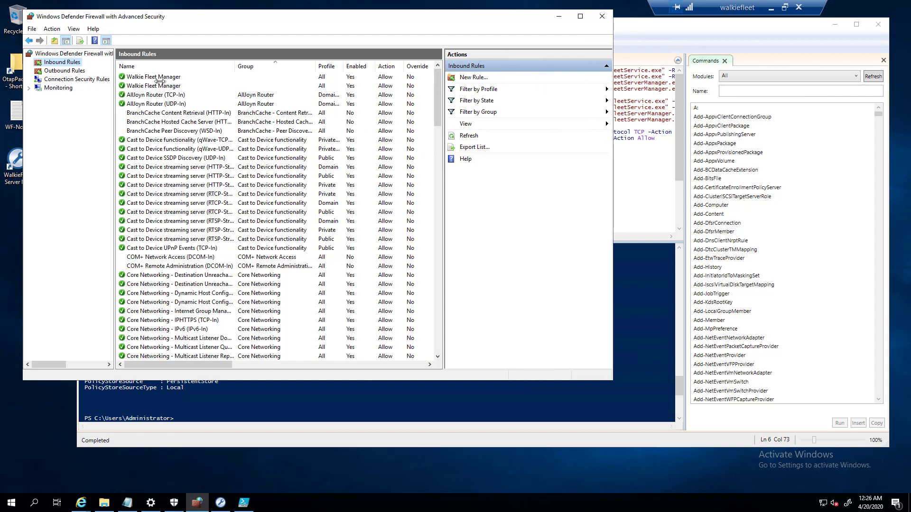
pyautogui.moveTo(438, 96); pyautogui.dragTo(438, 161)
pyautogui.click(518, 114)
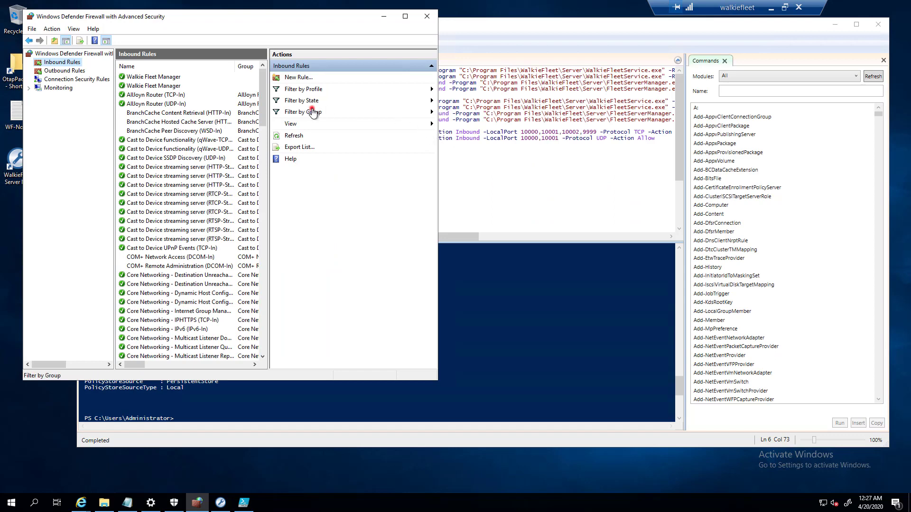
pyautogui.click(311, 112)
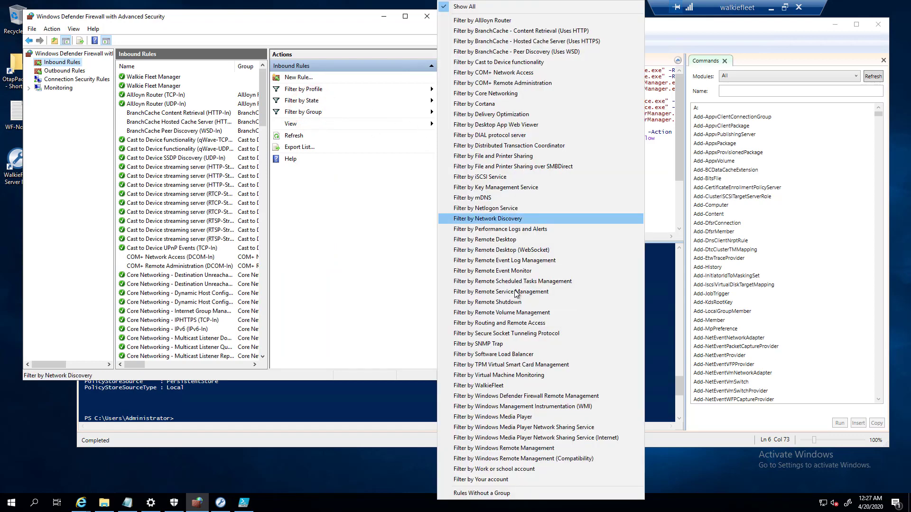
pyautogui.click(480, 386)
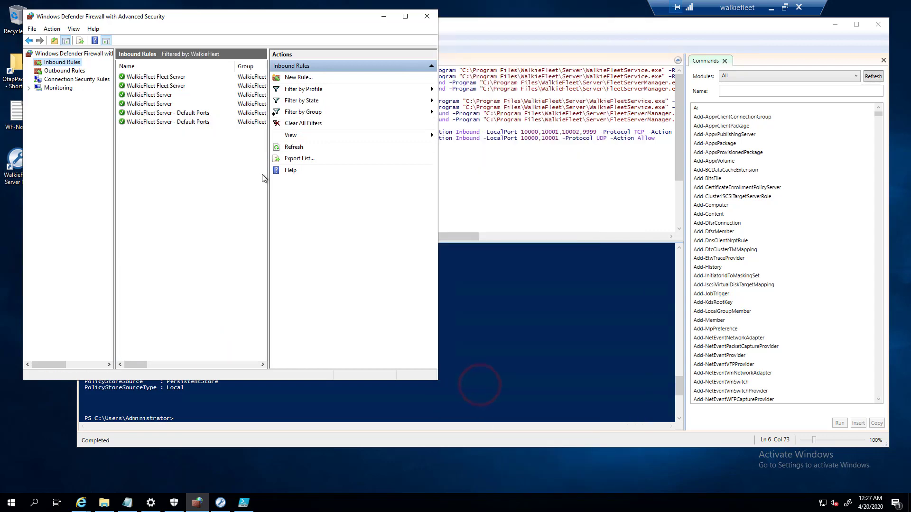
pyautogui.moveTo(268, 177); pyautogui.dragTo(332, 176)
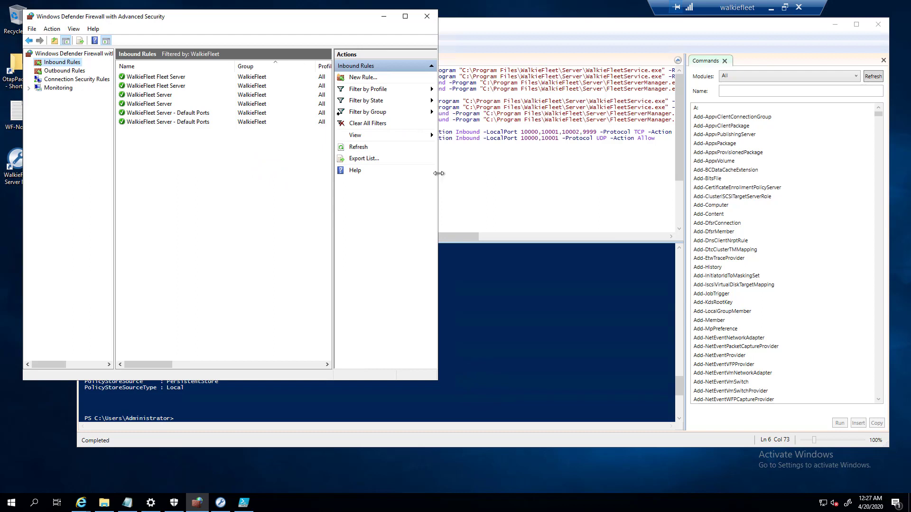
pyautogui.moveTo(438, 173); pyautogui.dragTo(744, 176)
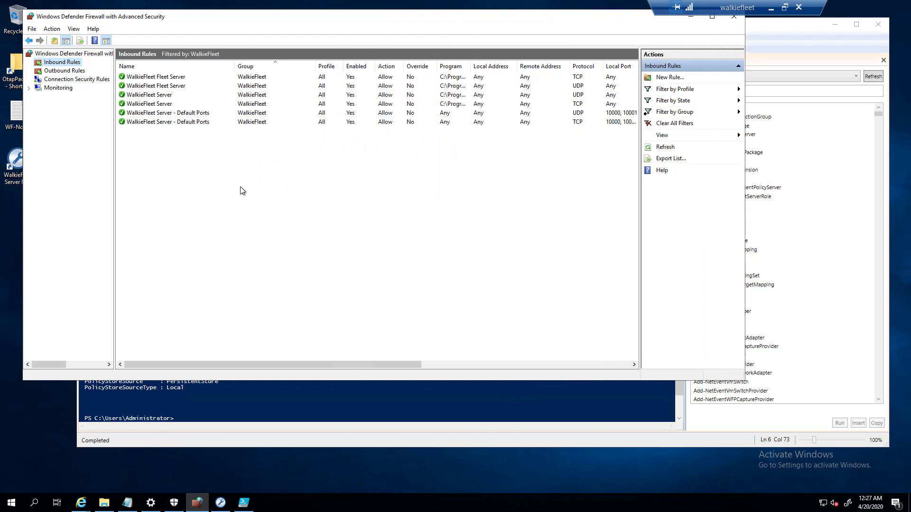
# - Inspect the TCP WalkieFleet Server - Default Ports rule, then return to PowerShell ISE
pyautogui.click(257, 448)
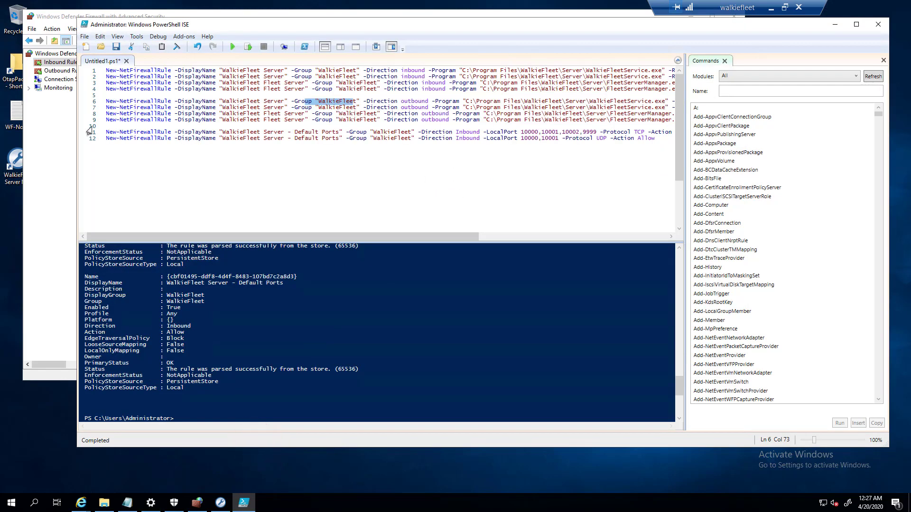
pyautogui.click(62, 138)
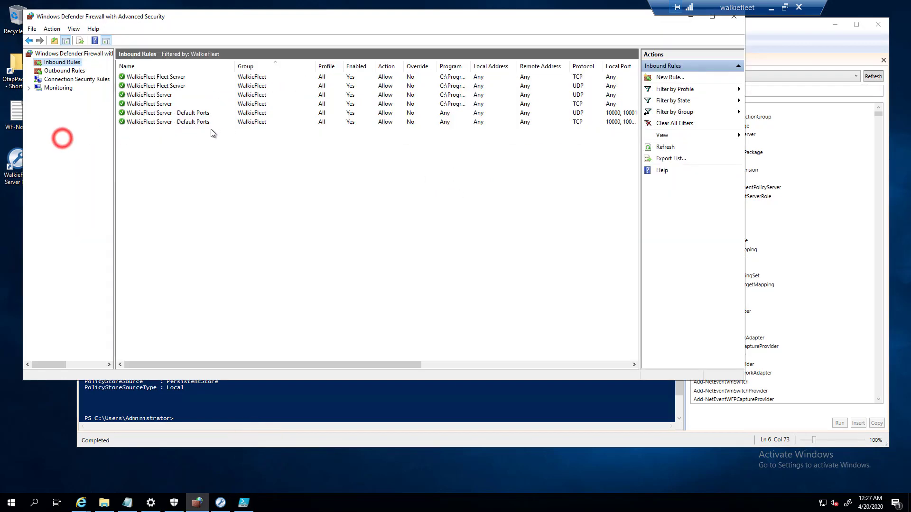
pyautogui.click(246, 121)
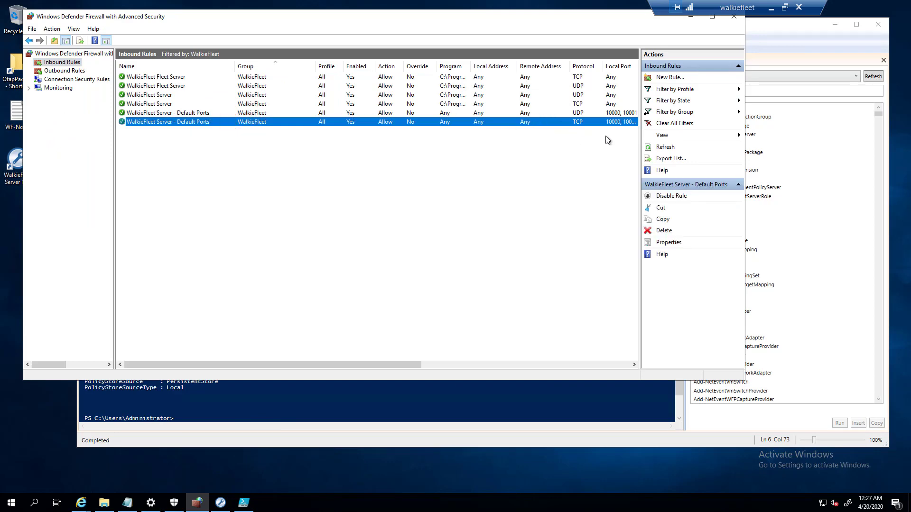
pyautogui.click(619, 21)
pyautogui.click(725, 46)
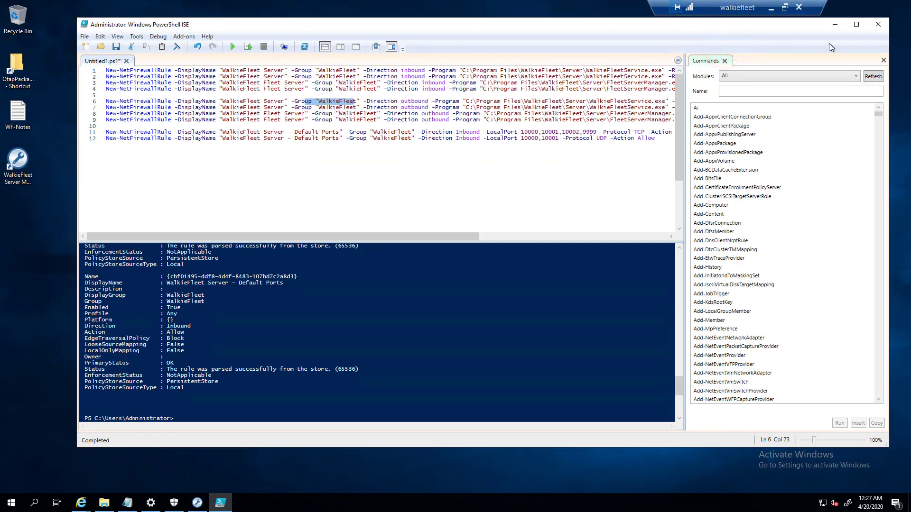
# - Close PowerShell ISE without saving and select the WALKIEFLEET server in Server Manager
pyautogui.click(878, 24)
pyautogui.click(459, 282)
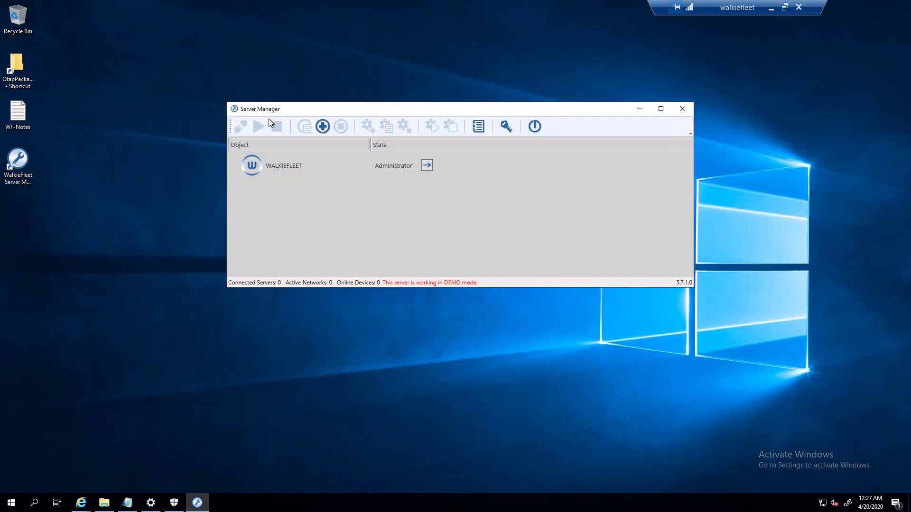
pyautogui.click(279, 166)
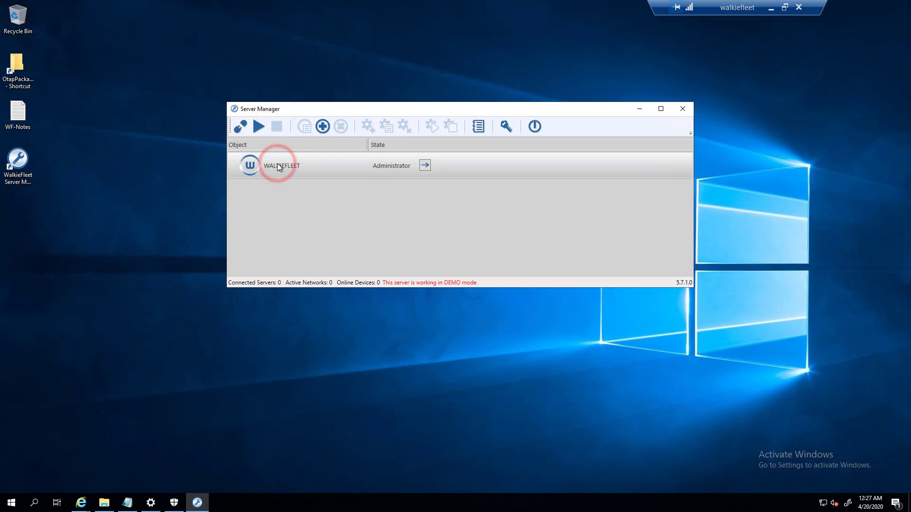
pyautogui.moveTo(281, 103); pyautogui.dragTo(281, 103)
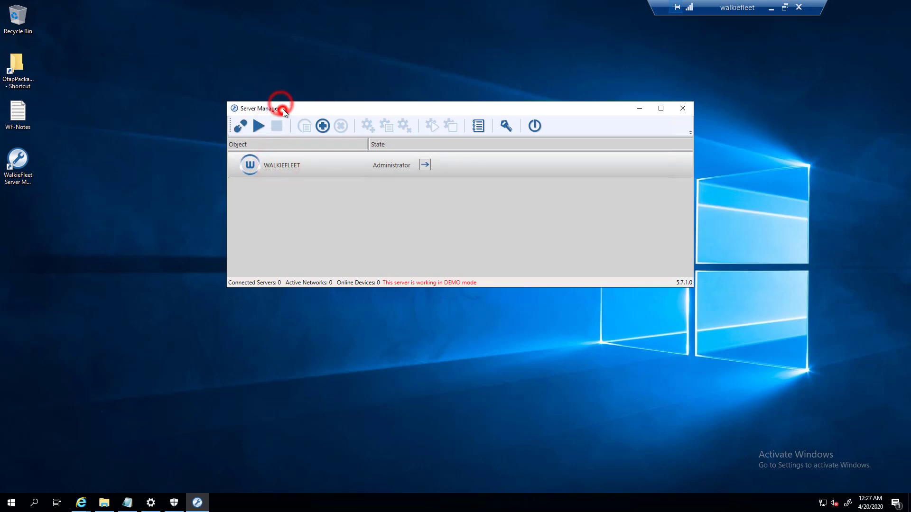
pyautogui.click(276, 170)
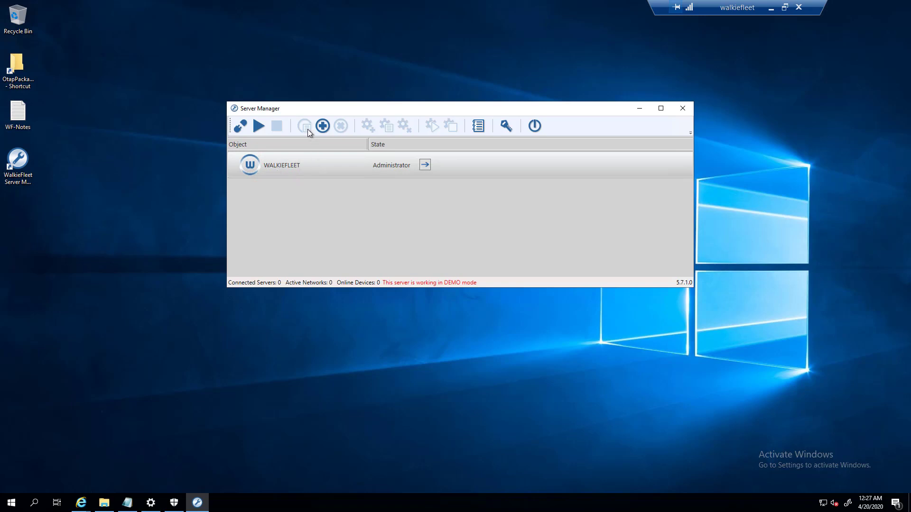
# - Open Server Startup Configuration, check service port 9999, and view the Timings settings
pyautogui.click(238, 127)
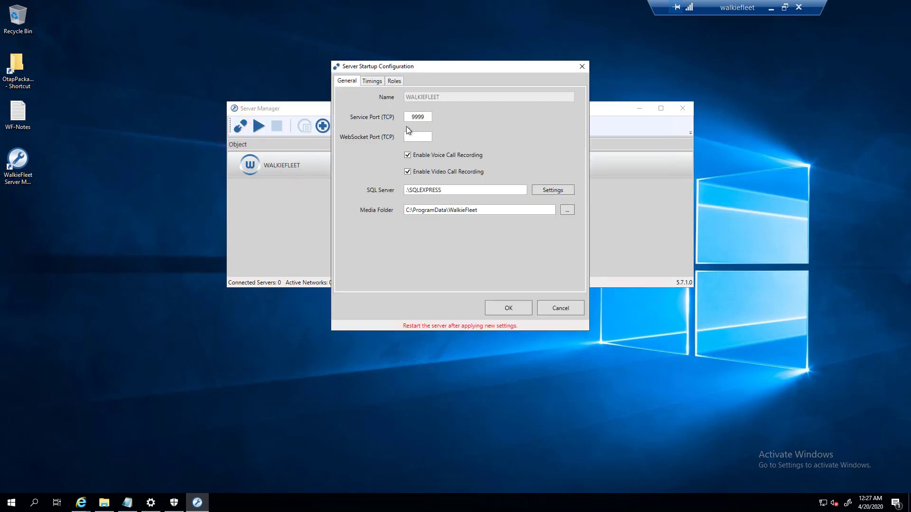
pyautogui.doubleClick(406, 117)
pyautogui.click(375, 81)
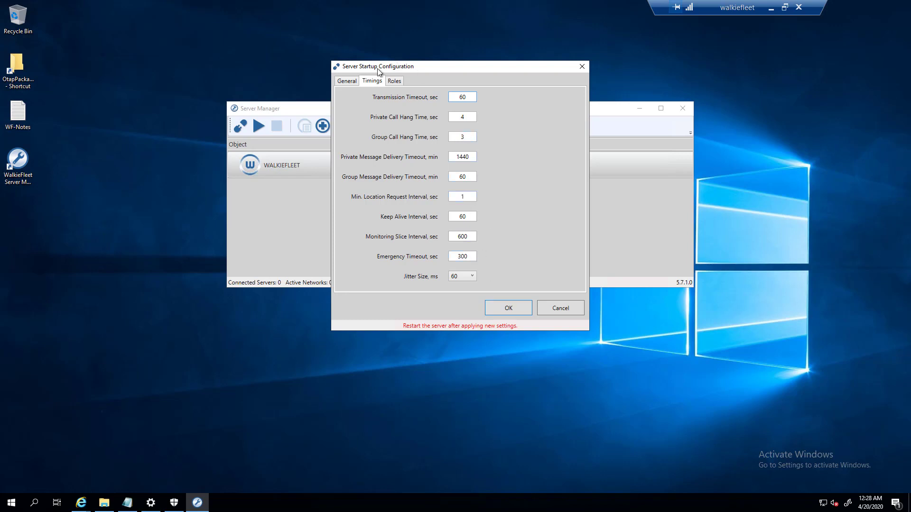
# - Set the server role to Backup with a 60-second activation delay, briefly trying Primary
pyautogui.click(394, 81)
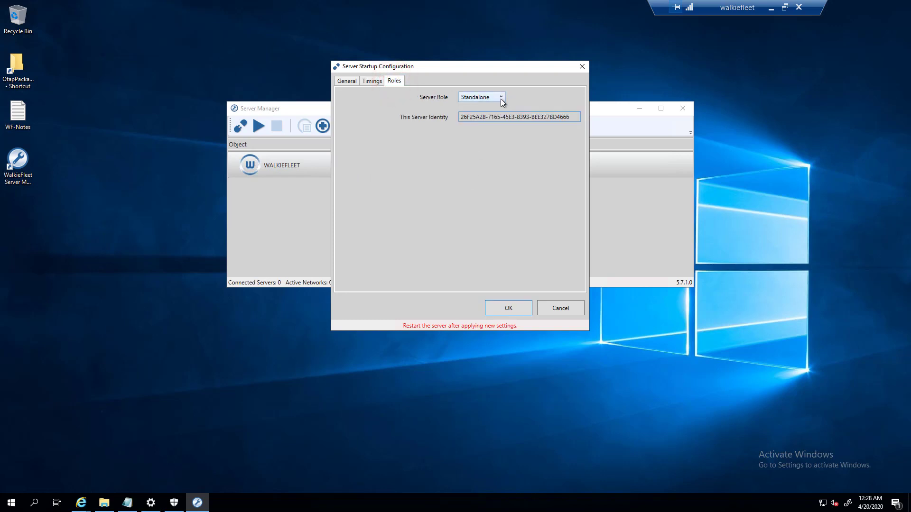
pyautogui.moveTo(411, 70); pyautogui.dragTo(520, 74)
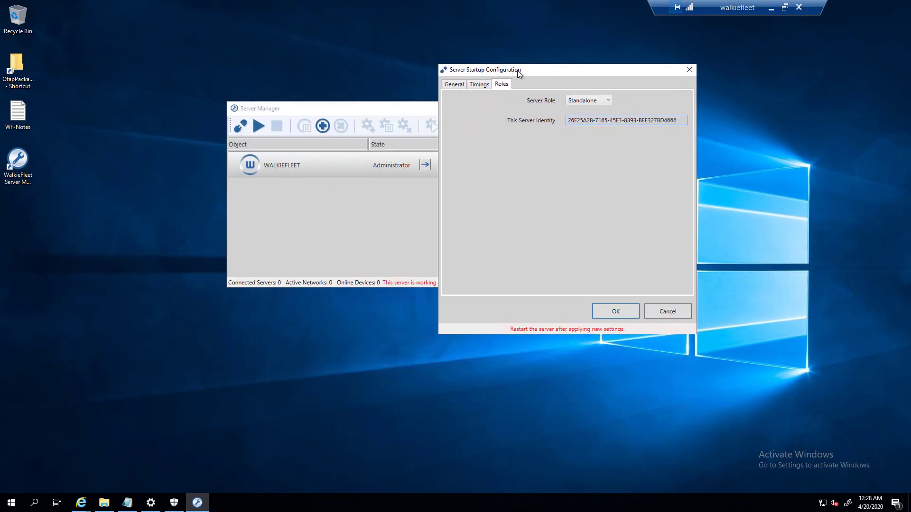
pyautogui.click(578, 102)
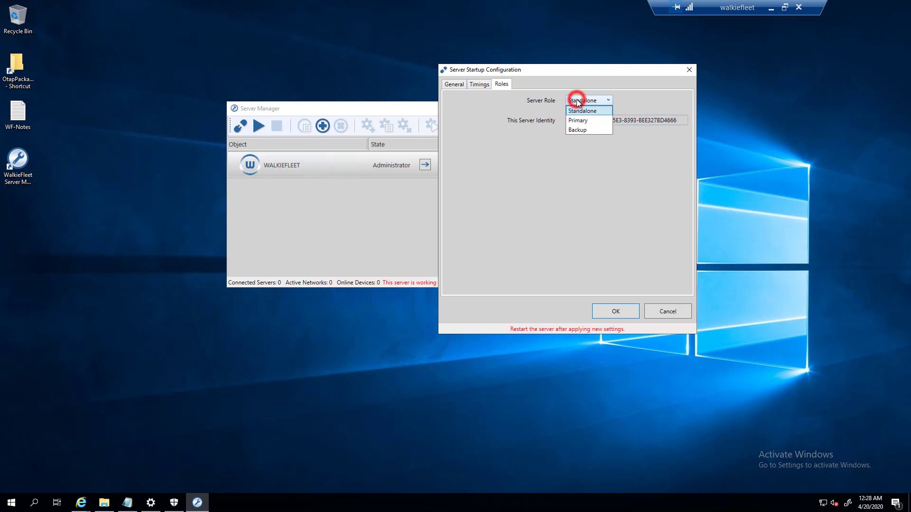
pyautogui.click(585, 129)
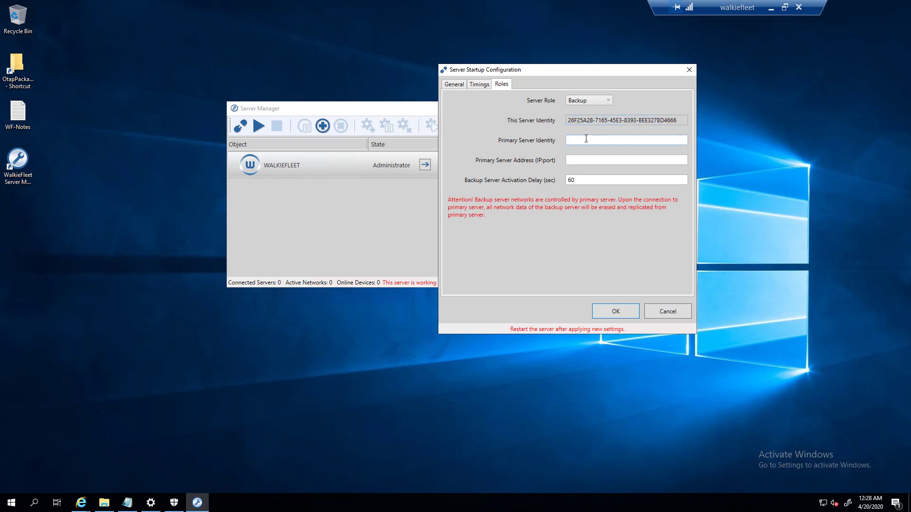
pyautogui.click(598, 101)
pyautogui.click(587, 121)
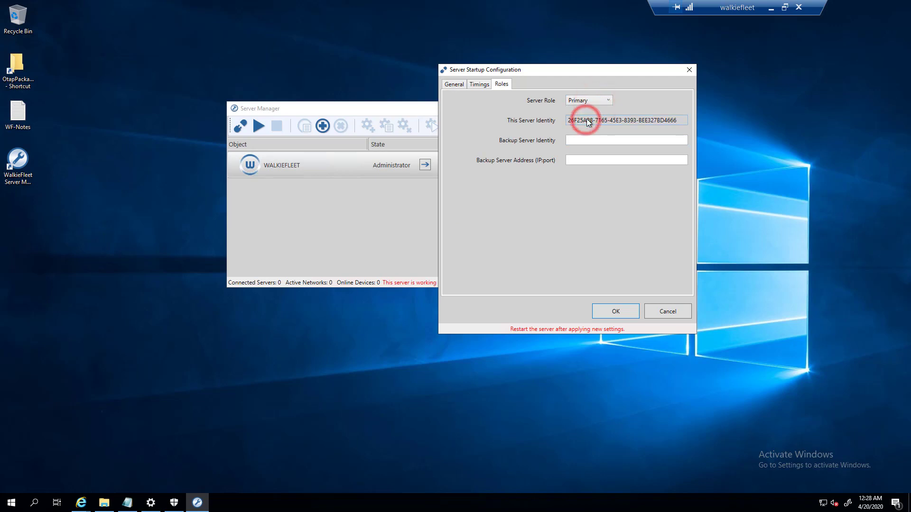
pyautogui.click(577, 99)
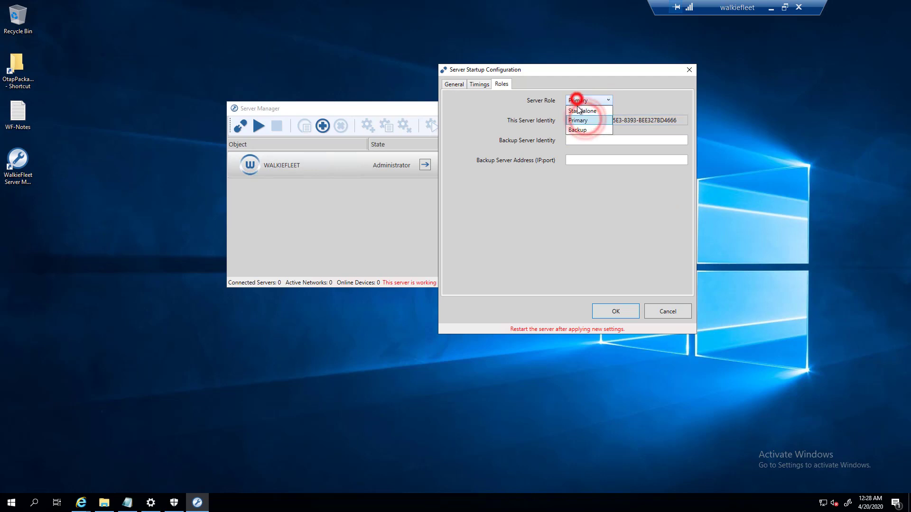
pyautogui.click(579, 130)
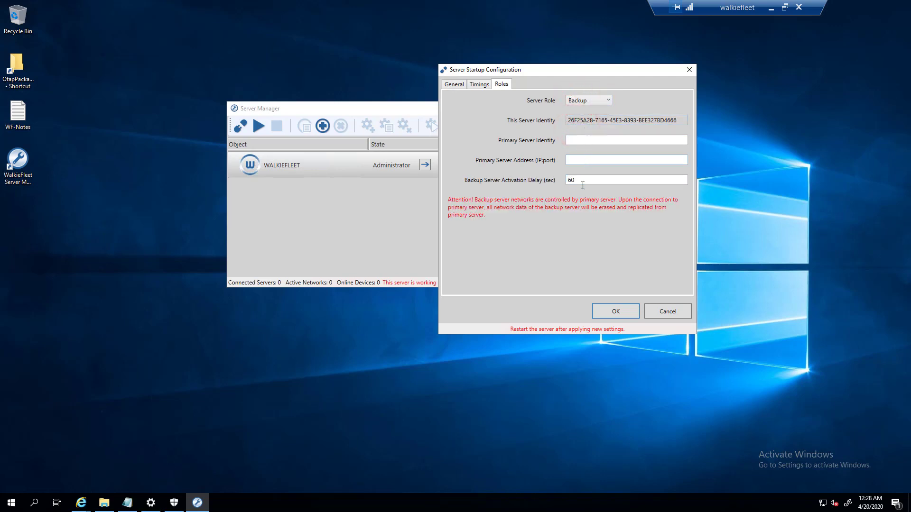
pyautogui.click(455, 86)
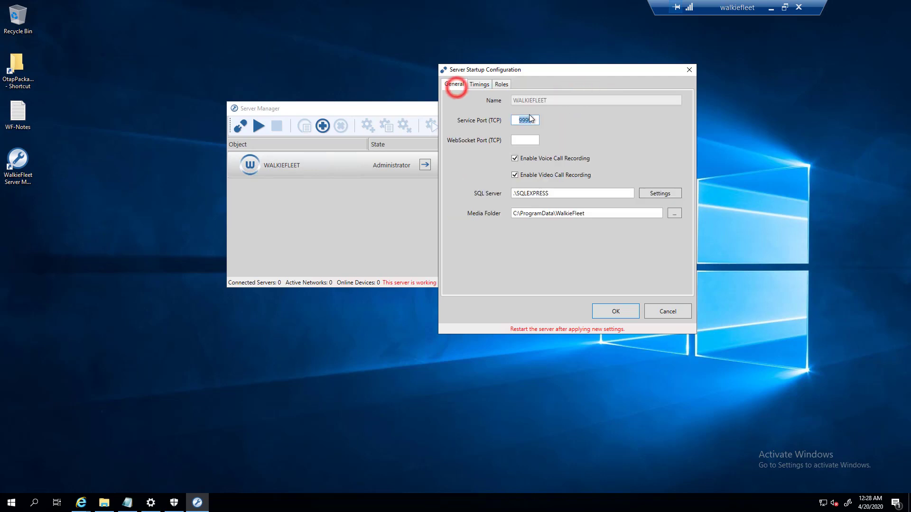
pyautogui.click(503, 84)
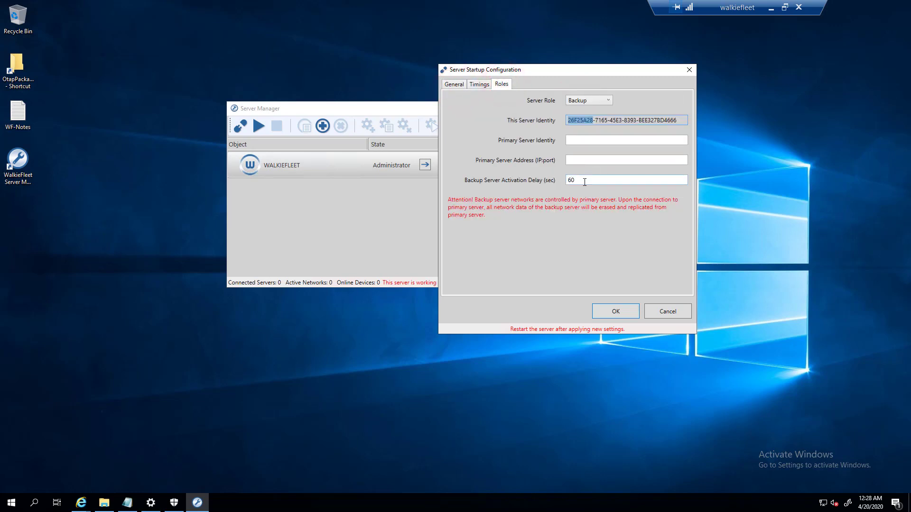
# - Select the 60-second activation delay value and close the Server Startup Configuration dialog
pyautogui.doubleClick(603, 179)
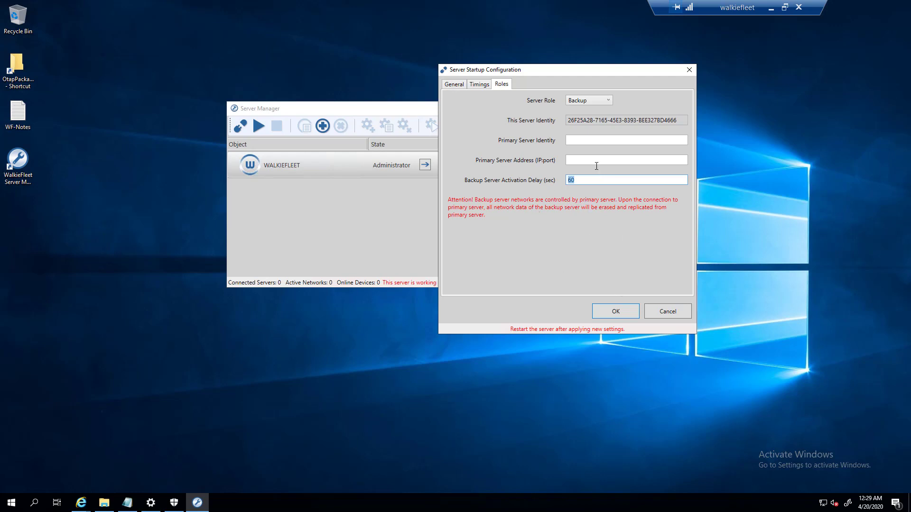
pyautogui.click(689, 71)
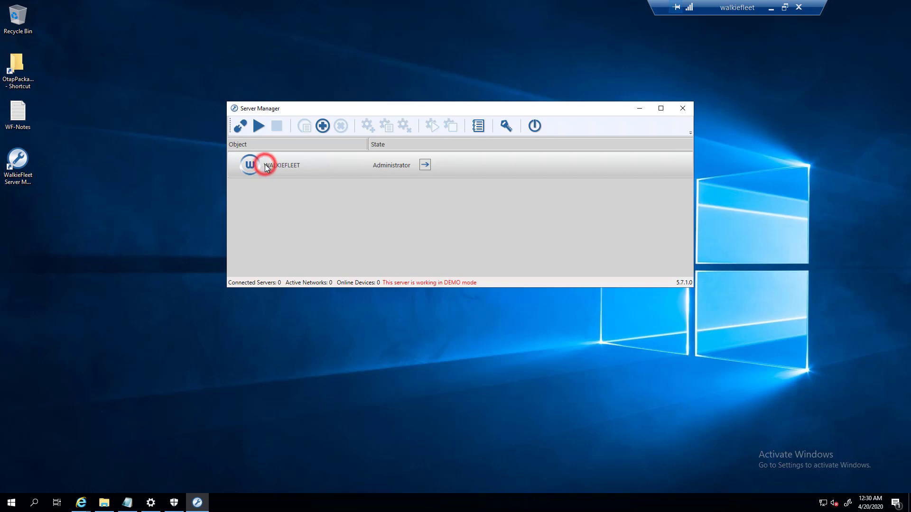
# - Start the local server and view its two demo licenses (5 Clients, 1 Console)
pyautogui.click(261, 127)
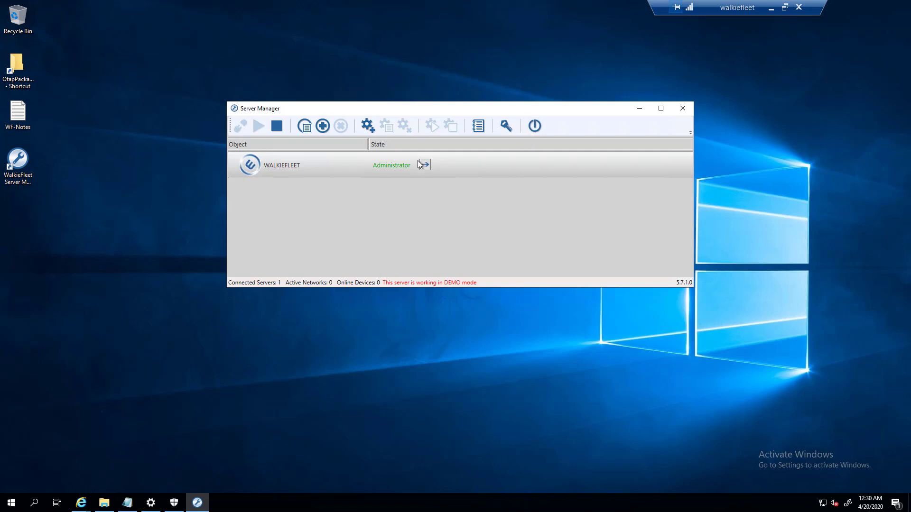
pyautogui.click(511, 129)
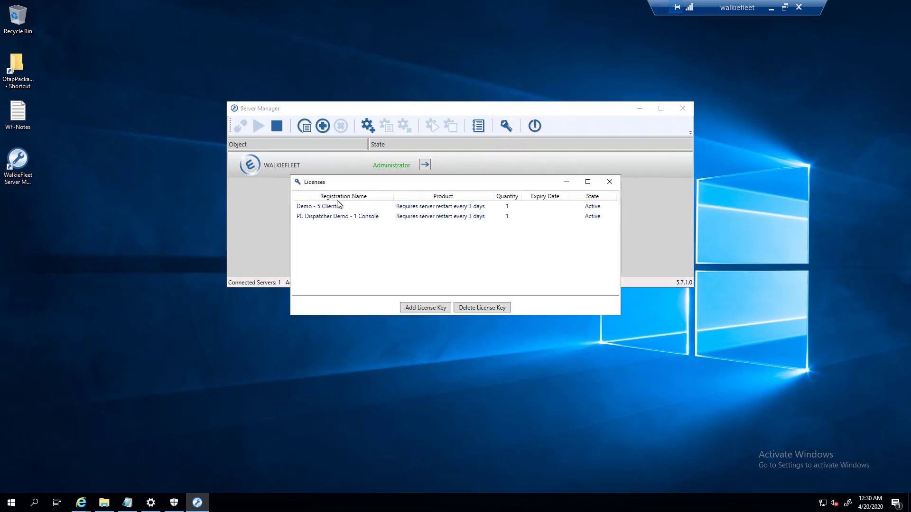
pyautogui.click(325, 206)
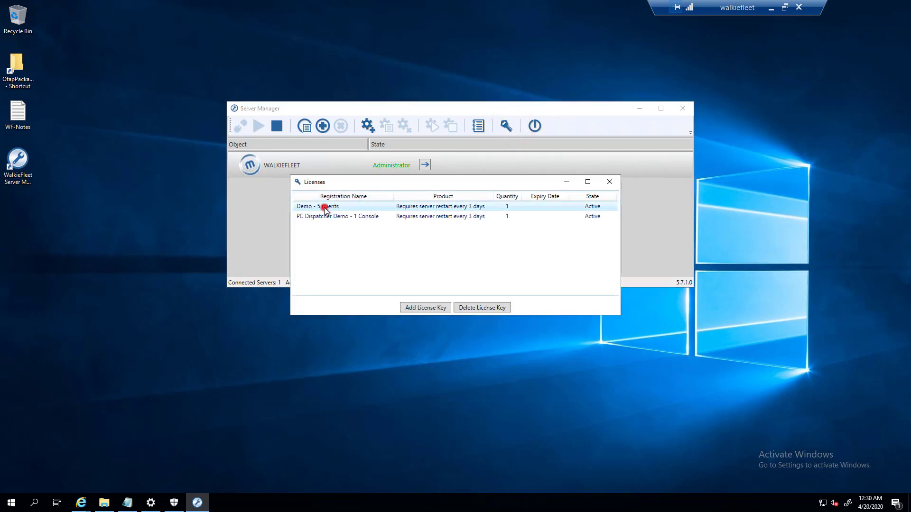
pyautogui.click(376, 218)
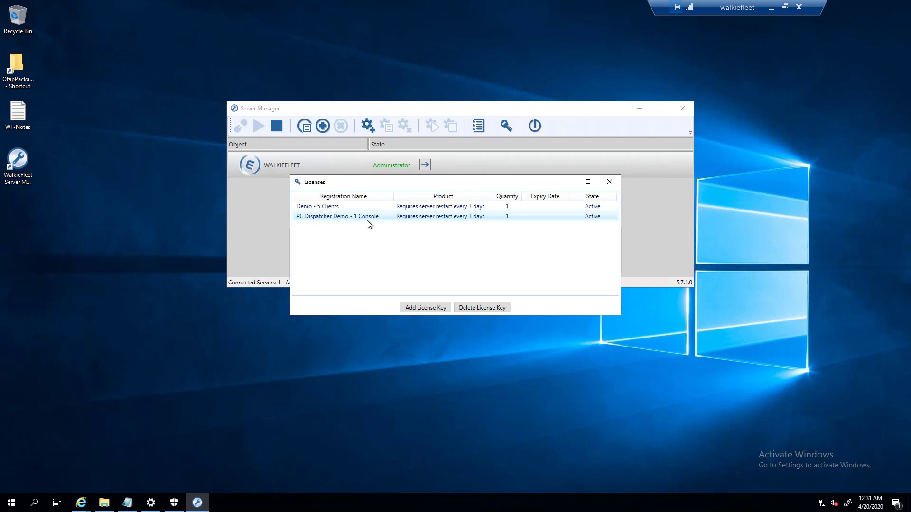
pyautogui.click(348, 207)
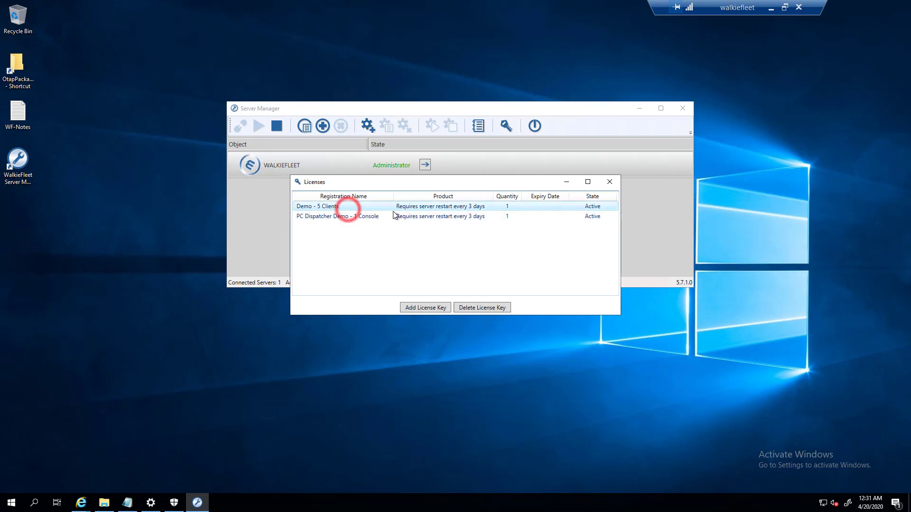
pyautogui.click(344, 217)
pyautogui.click(317, 208)
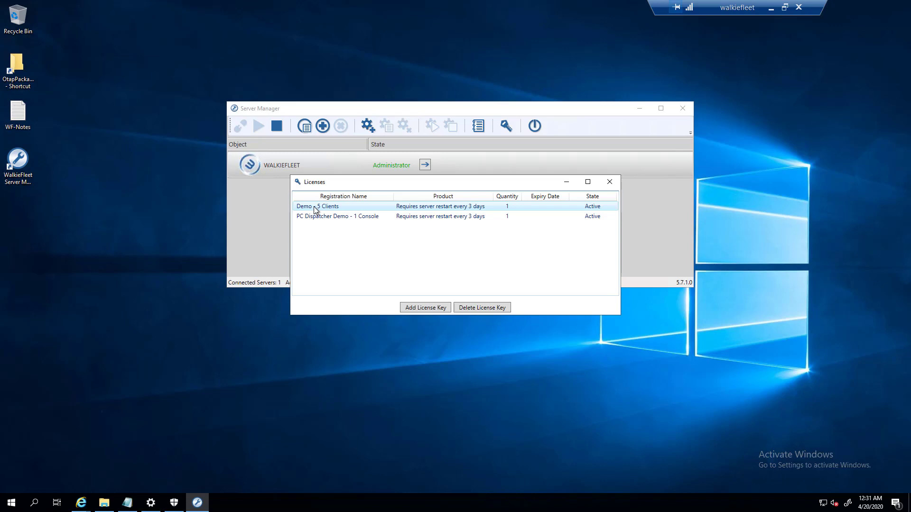
pyautogui.click(316, 208)
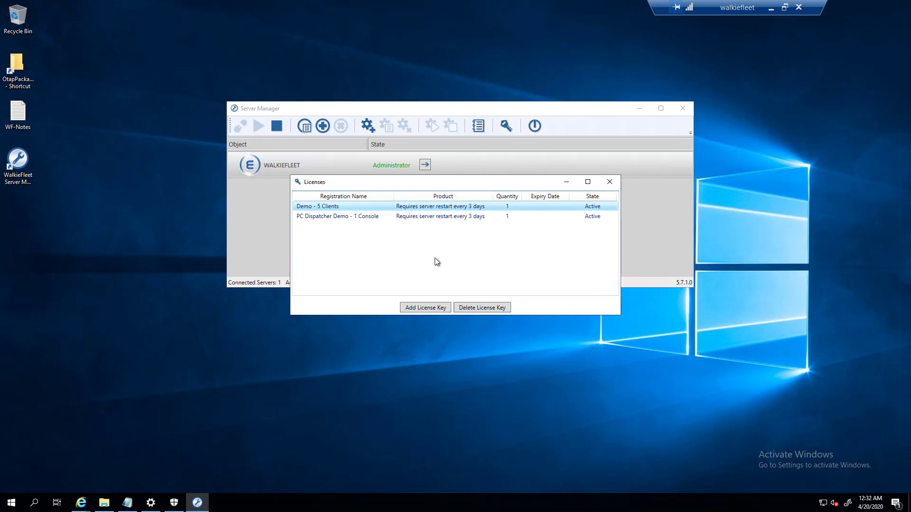
# - Close the Licenses list, check and close the Event Log, then select the WALKIEFLEET server
pyautogui.click(610, 184)
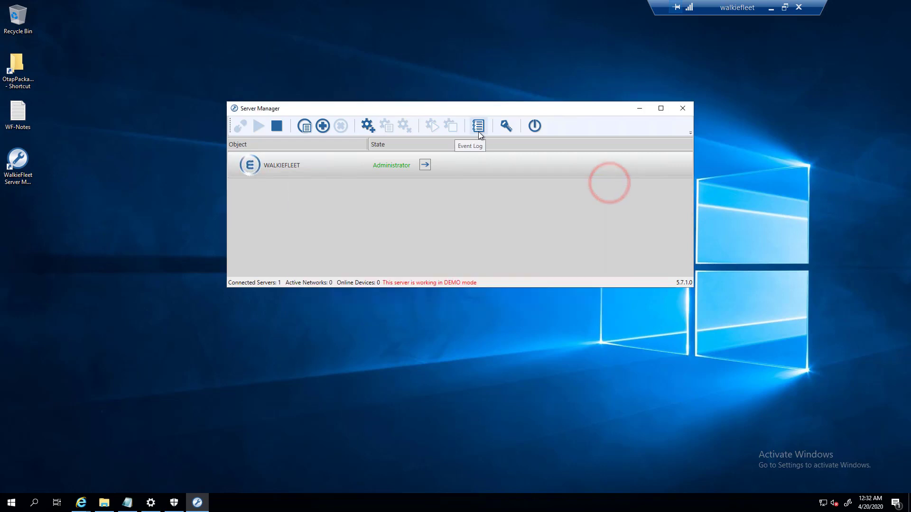
pyautogui.click(478, 130)
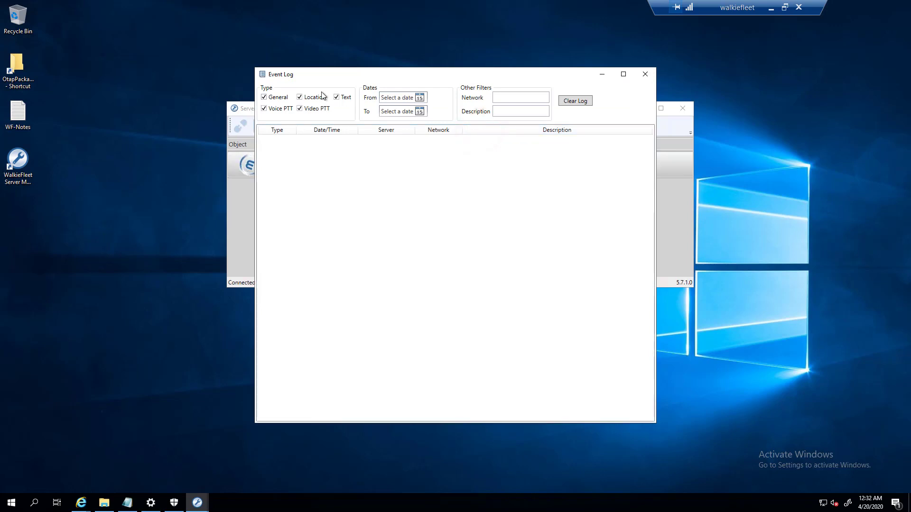
pyautogui.click(648, 75)
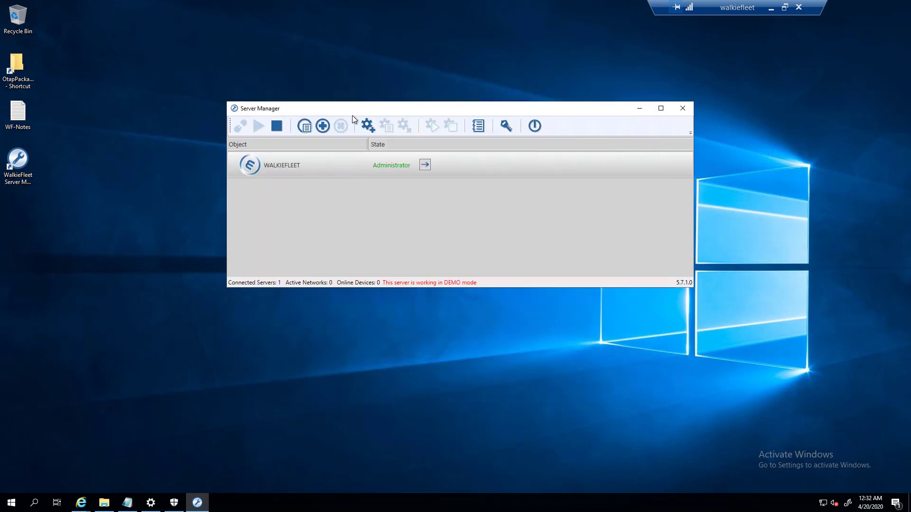
pyautogui.click(294, 164)
# - Create network 'Demo 1' with command port 10001, audio port 10001 and video port 10002
pyautogui.click(371, 132)
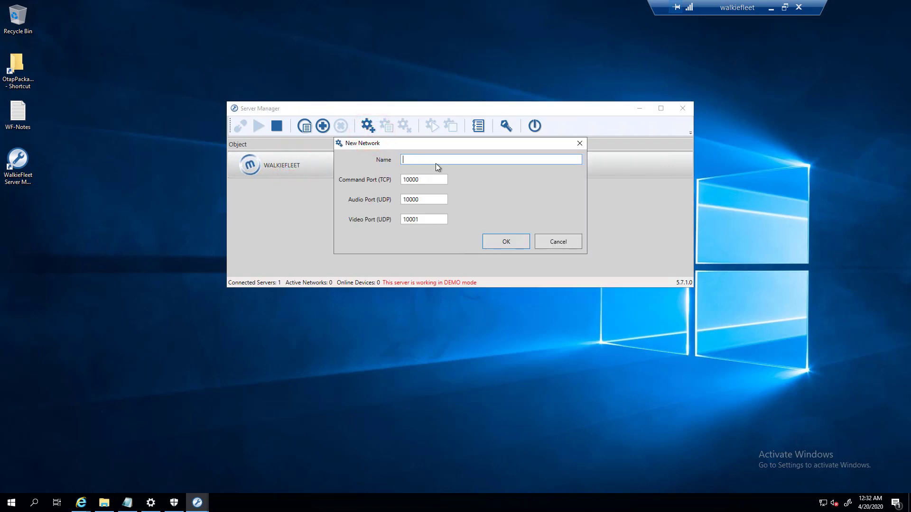
pyautogui.write('Demo 1')
pyautogui.click(428, 181)
pyautogui.press('BackSpace')
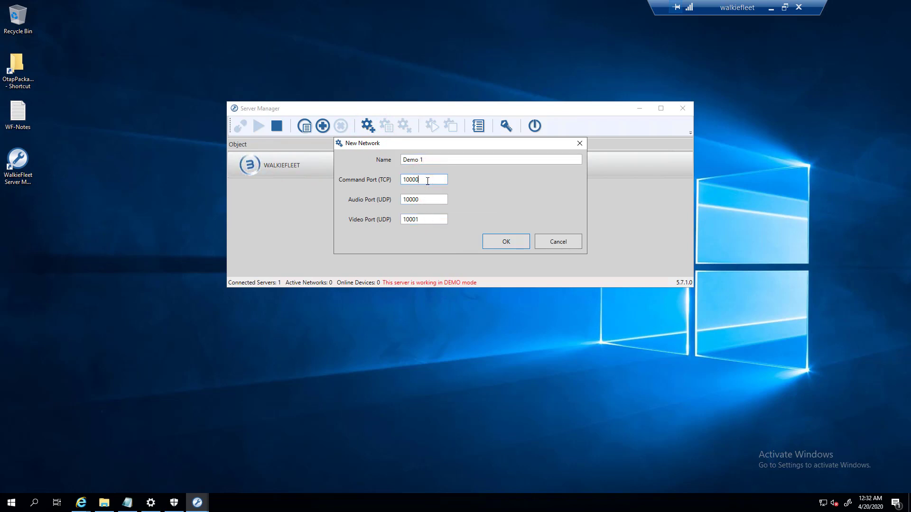
pyautogui.write('1')
pyautogui.click(440, 199)
pyautogui.press('BackSpace')
pyautogui.write('1')
pyautogui.click(437, 222)
pyautogui.click(504, 242)
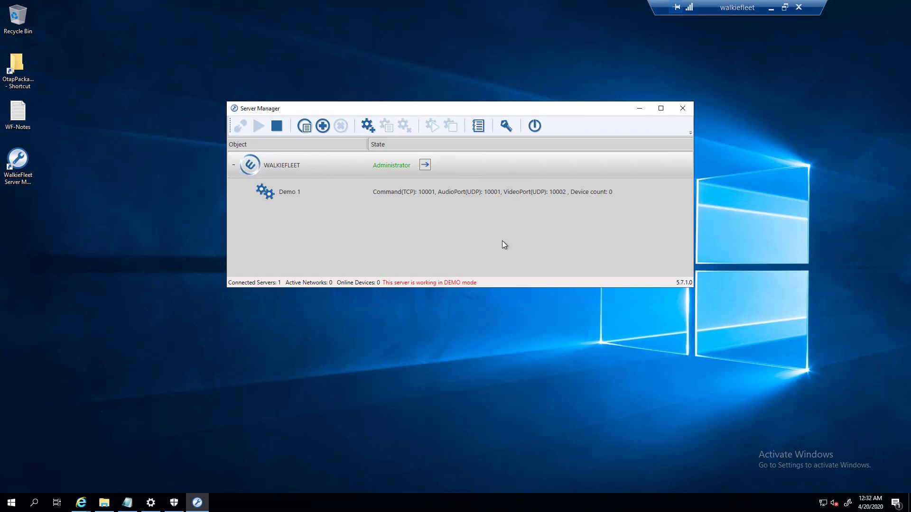
# - Log back in as administrator, expand WALKIEFLEET and select the Demo 1 network
pyautogui.click(290, 191)
pyautogui.click(294, 162)
pyautogui.click(347, 170)
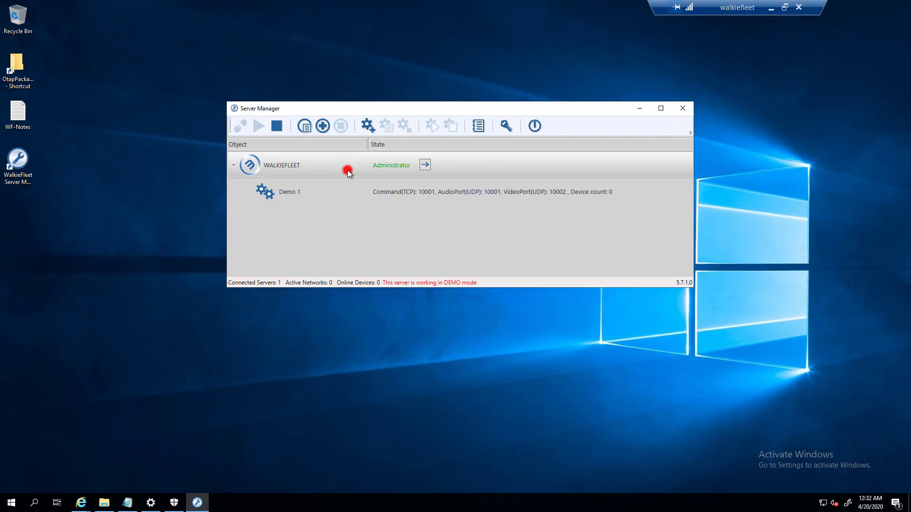
pyautogui.click(425, 165)
pyautogui.click(435, 225)
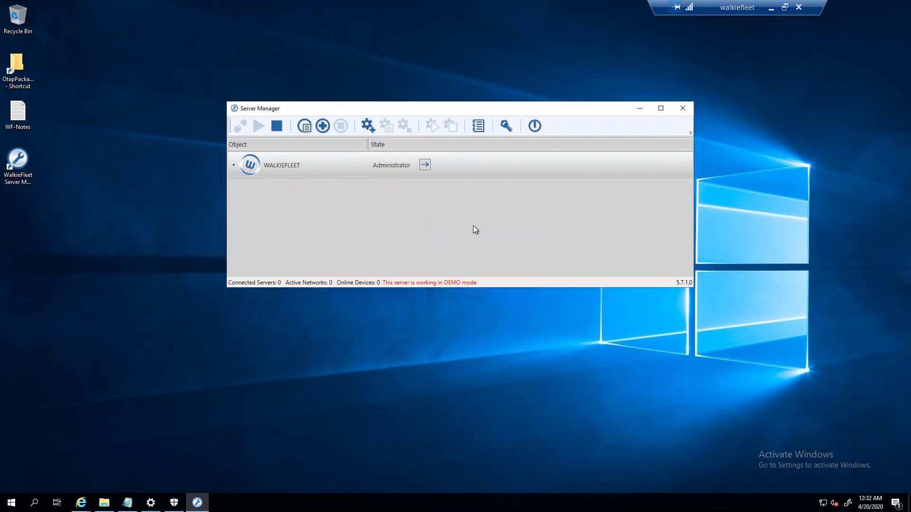
pyautogui.click(233, 164)
pyautogui.click(272, 192)
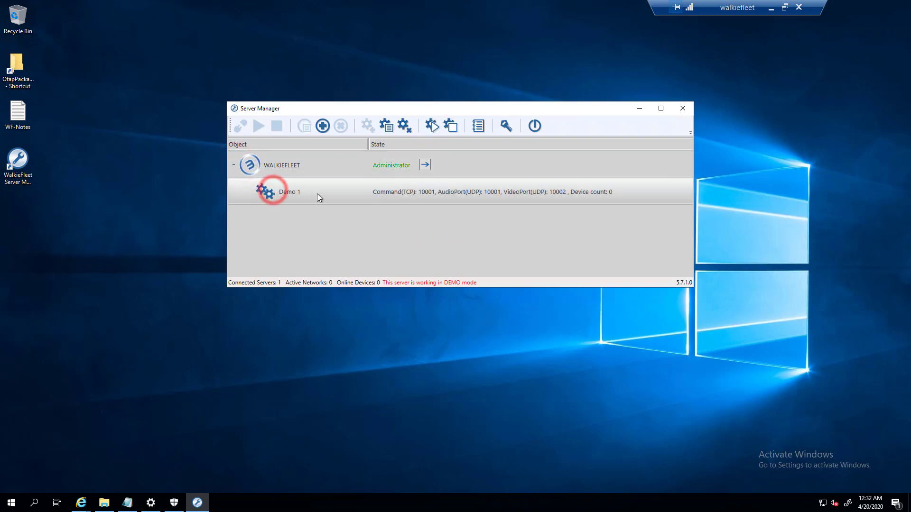
# - In Demo 1's Users, start a new user with a login, display name and five-character password
pyautogui.doubleClick(304, 192)
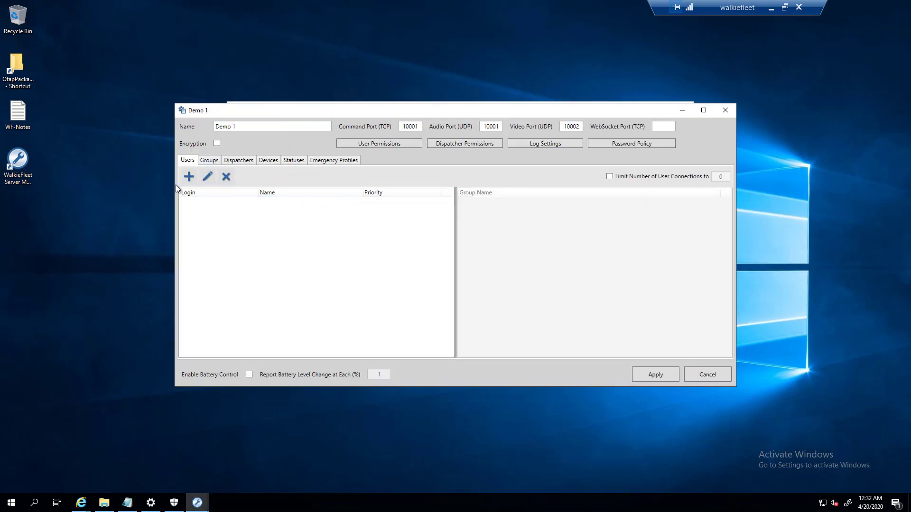
pyautogui.click(209, 160)
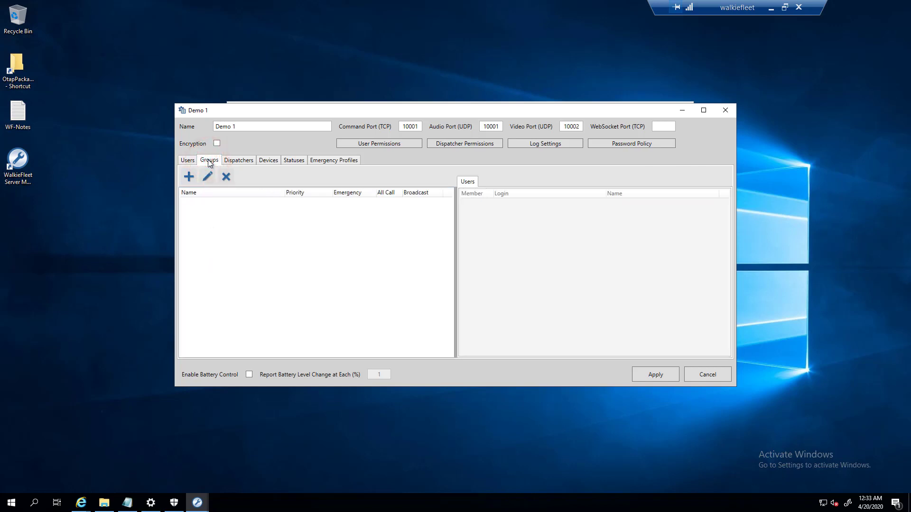
pyautogui.click(189, 161)
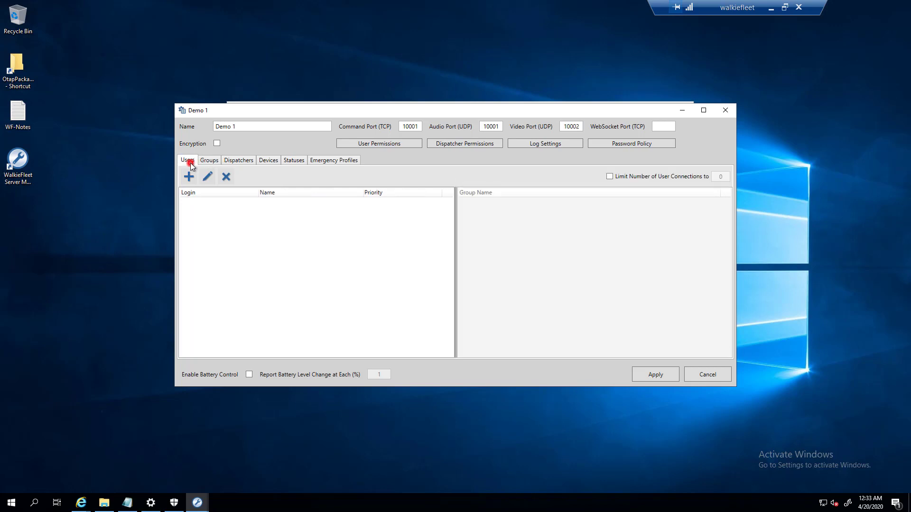
pyautogui.click(188, 176)
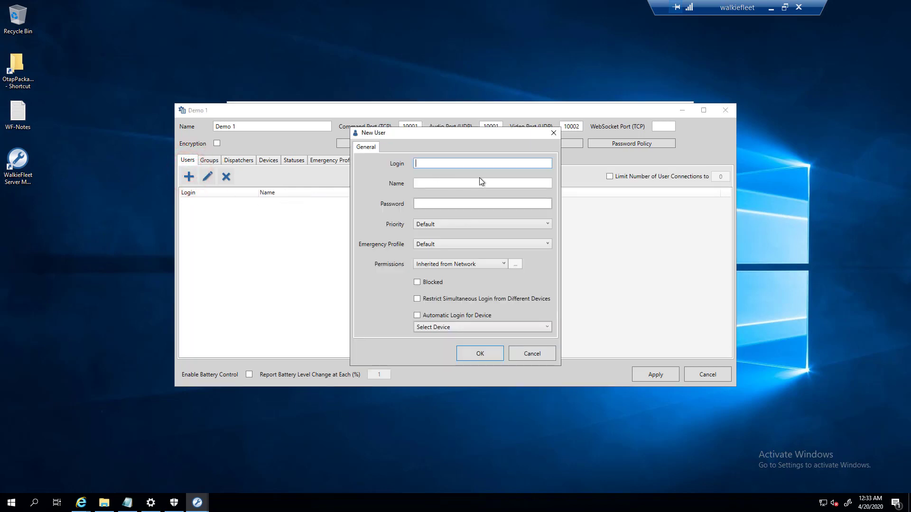
pyautogui.write('Chris')
pyautogui.press('Tab')
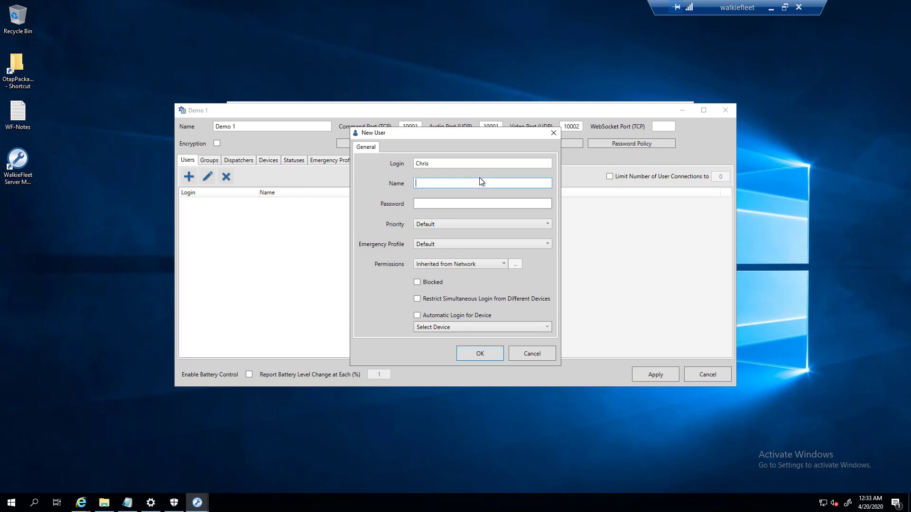
pyautogui.write('Chris')
pyautogui.press('Tab')
pyautogui.write('•••••')
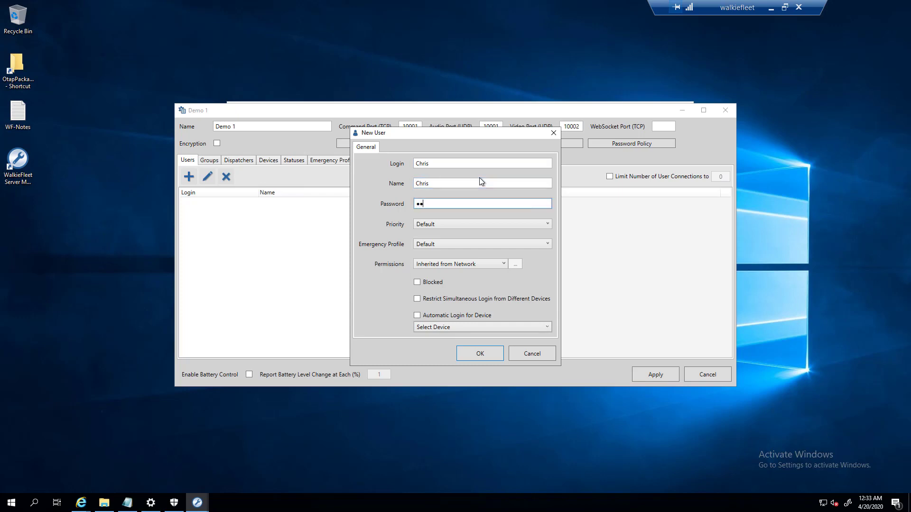
# - Try priority +1 for the new user, then leave the priority at Default
pyautogui.click(421, 226)
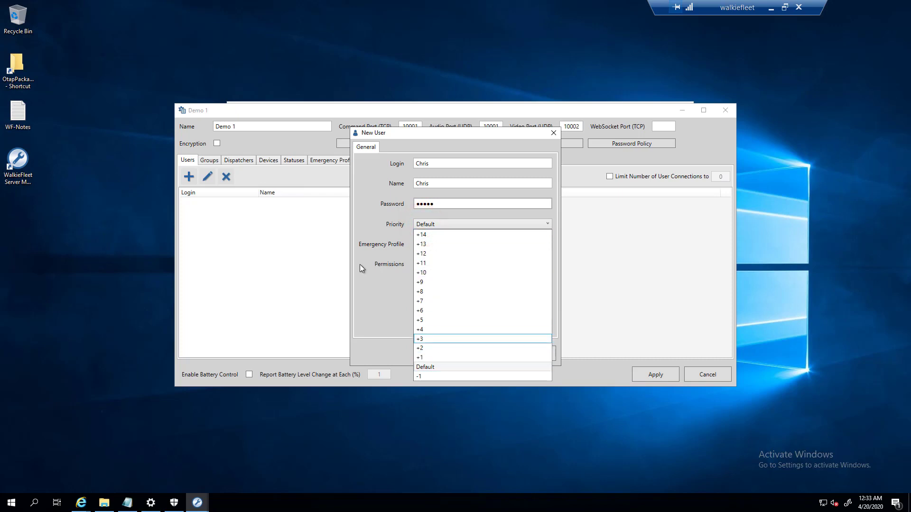
pyautogui.click(378, 235)
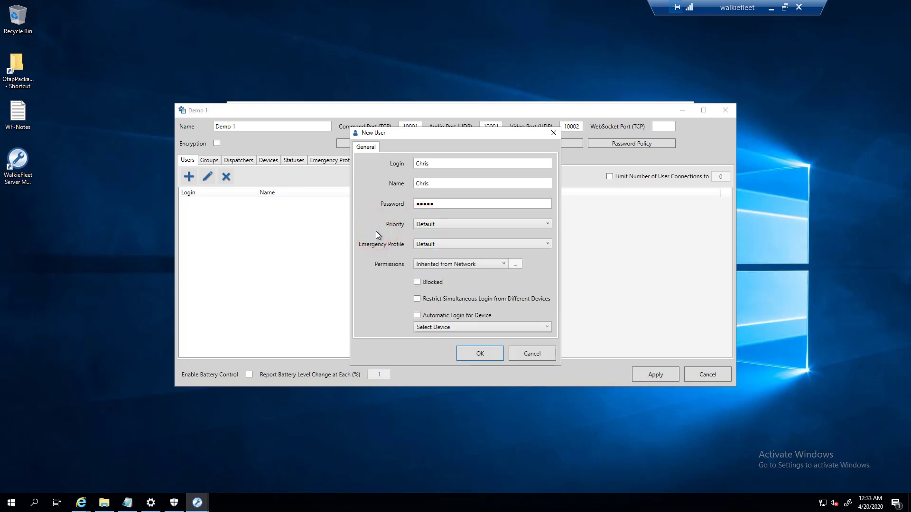
pyautogui.click(427, 227)
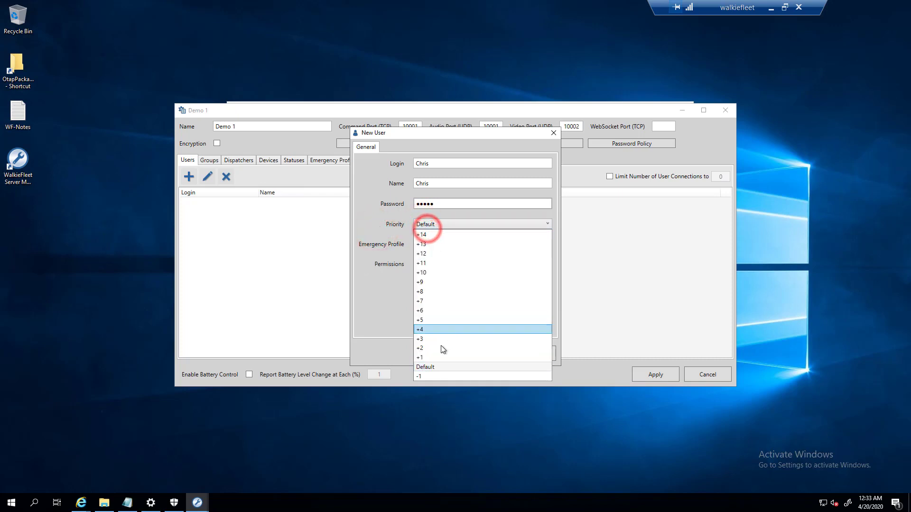
pyautogui.click(432, 359)
pyautogui.click(449, 224)
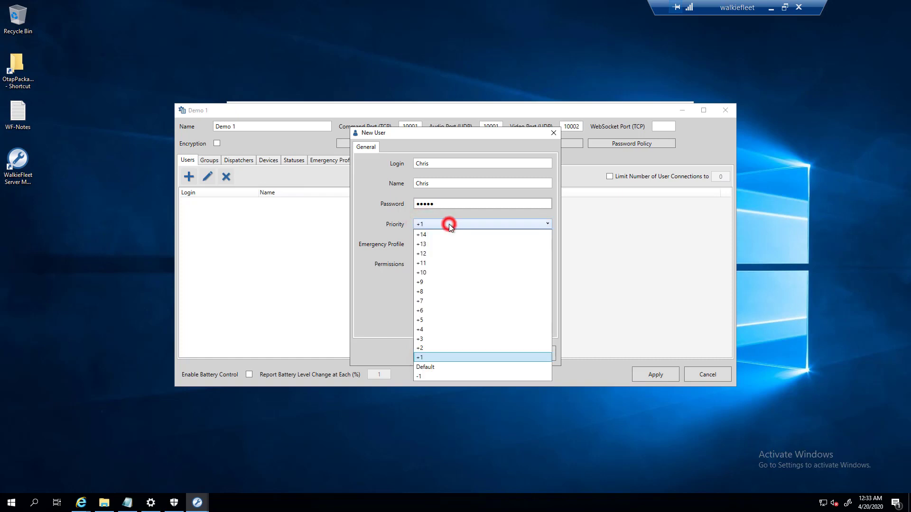
pyautogui.click(427, 366)
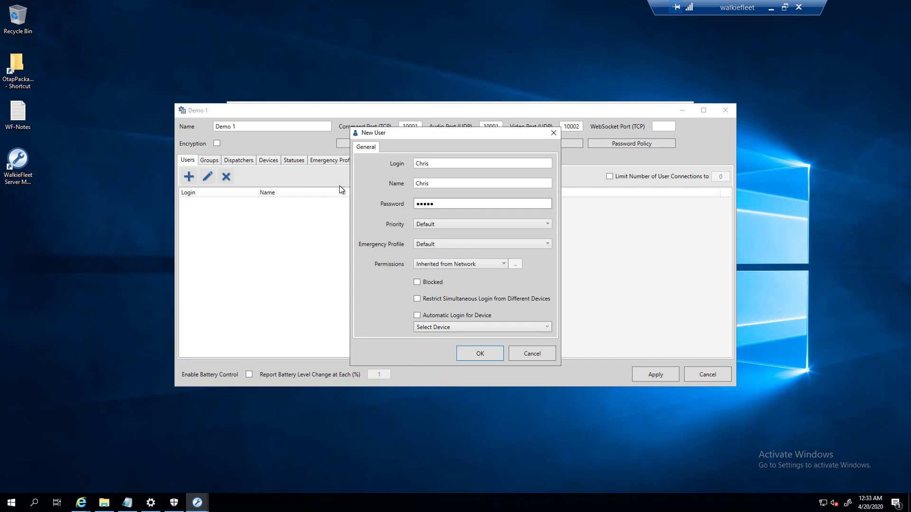
pyautogui.click(425, 224)
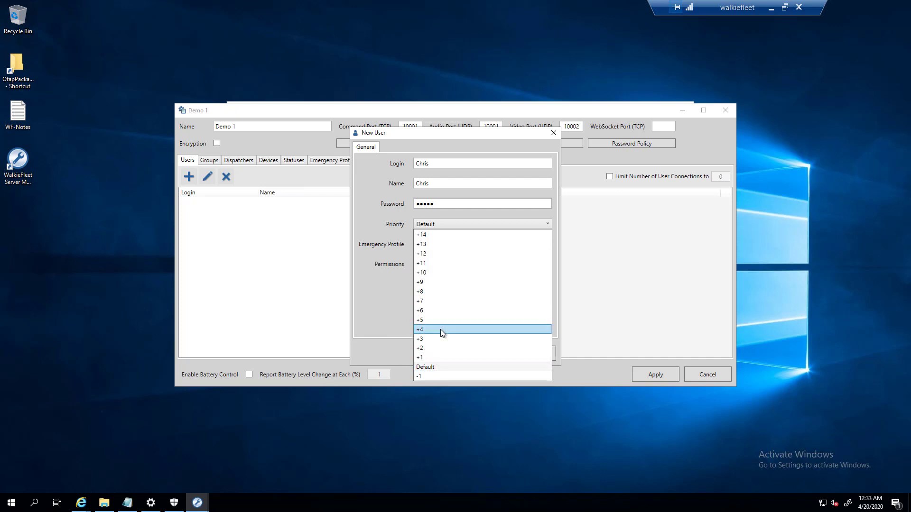
pyautogui.click(386, 314)
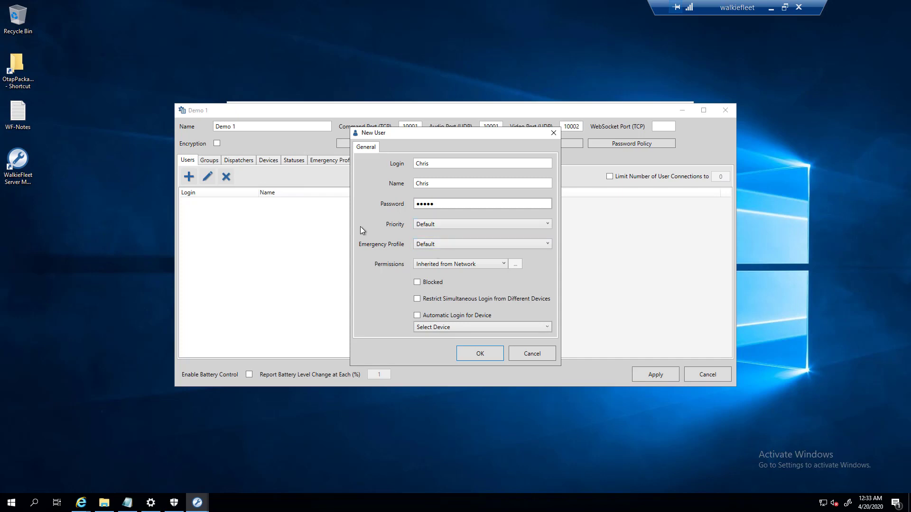
pyautogui.click(424, 244)
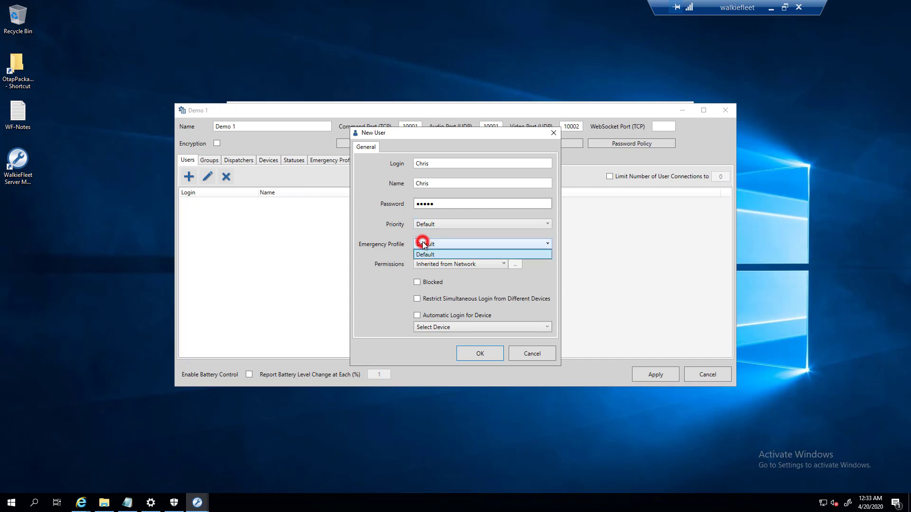
# - Keep the Default emergency profile and try Custom permissions before reverting to Inherited from Network
pyautogui.click(393, 251)
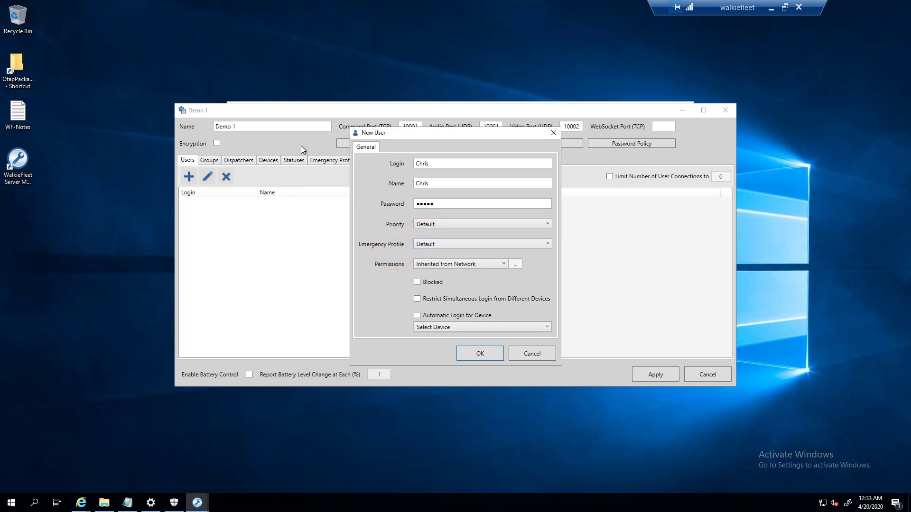
pyautogui.click(433, 244)
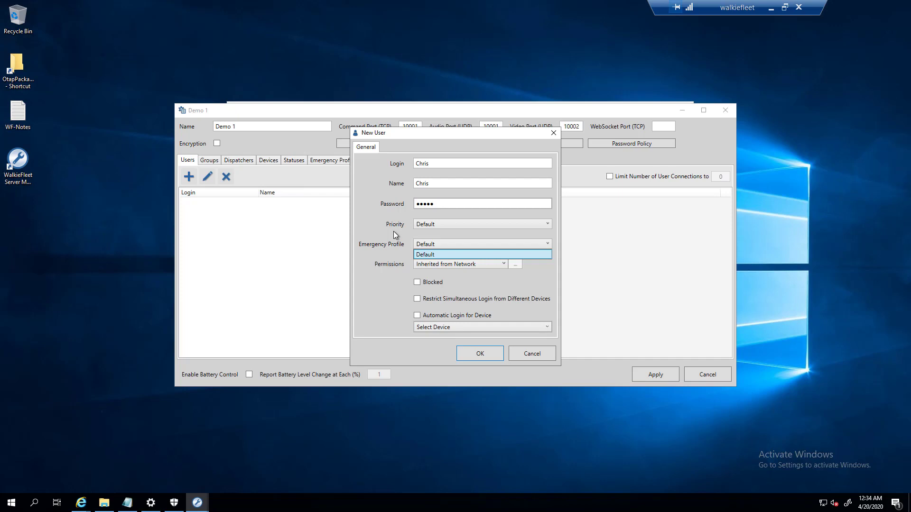
pyautogui.click(391, 269)
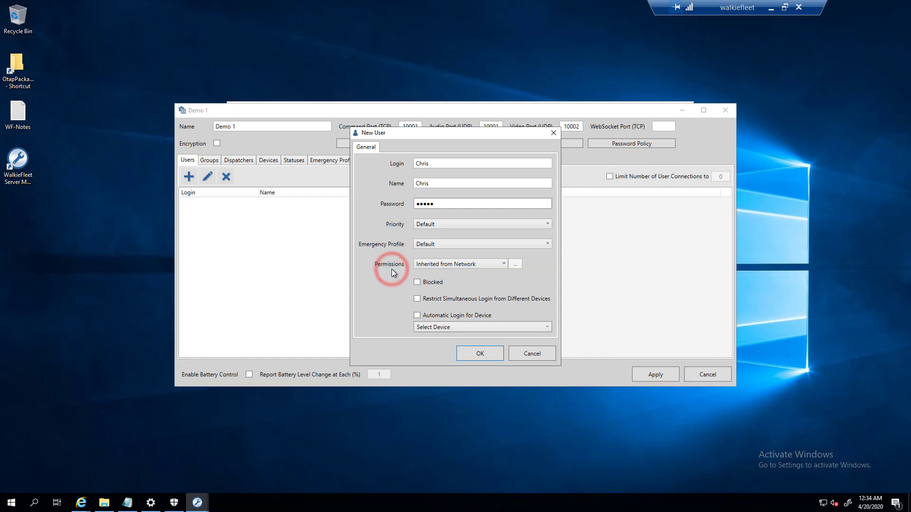
pyautogui.click(432, 263)
pyautogui.click(382, 277)
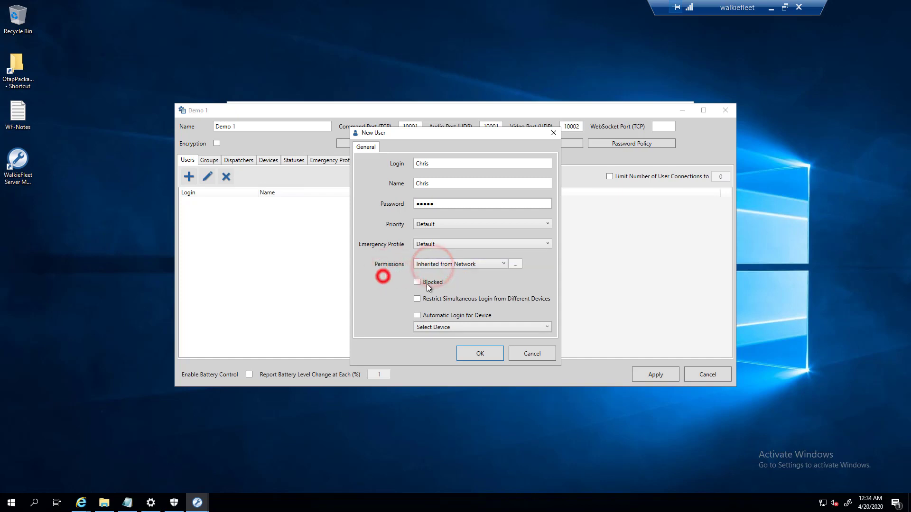
pyautogui.click(429, 265)
pyautogui.click(435, 283)
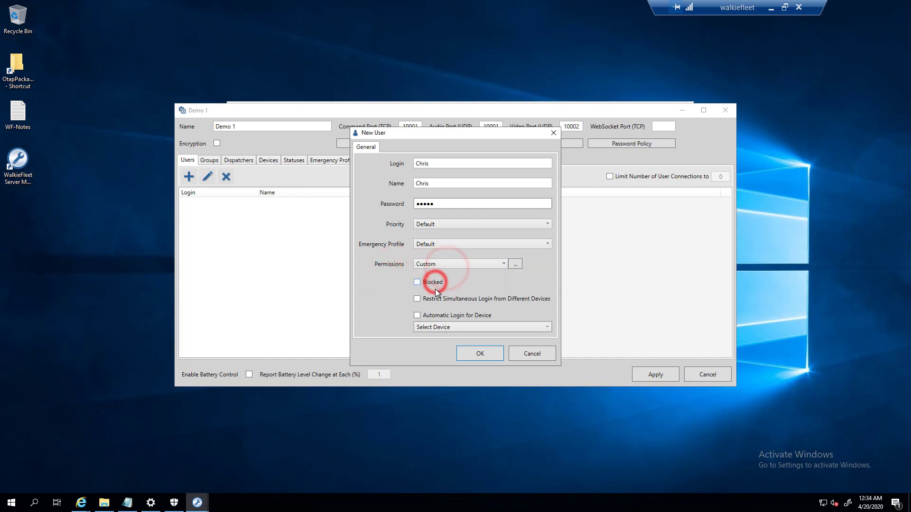
pyautogui.click(515, 264)
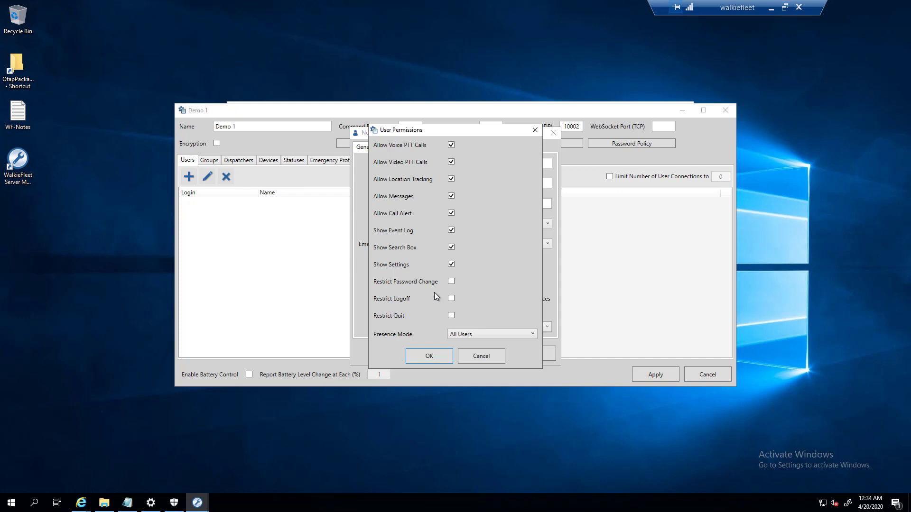
pyautogui.click(489, 356)
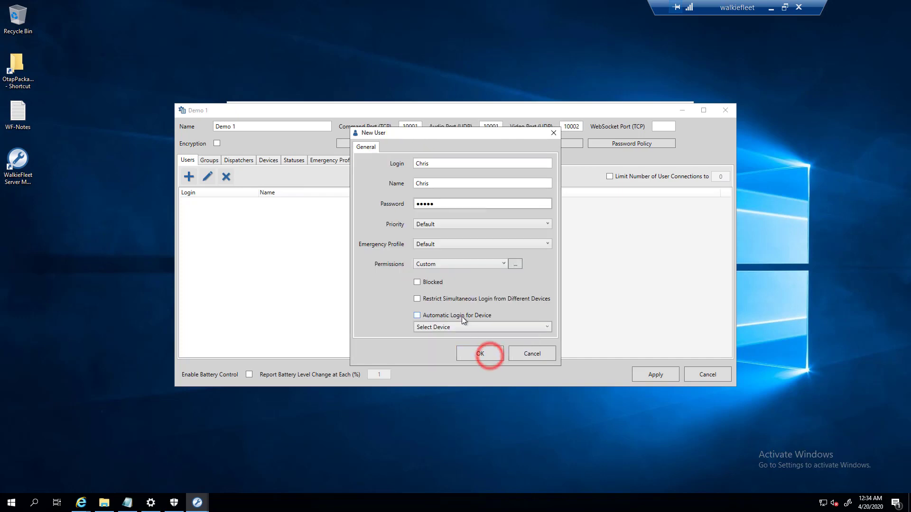
pyautogui.click(455, 264)
pyautogui.click(441, 275)
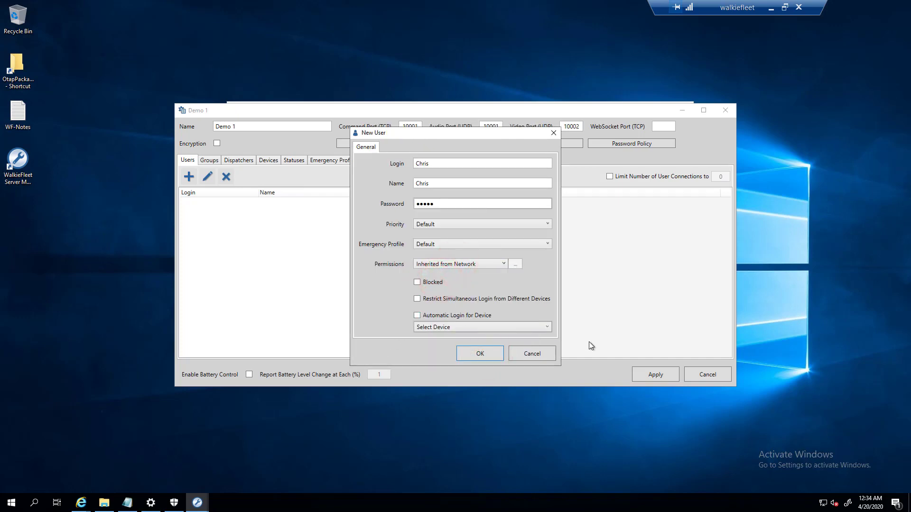
# - Review the devices available for automatic login, then cancel the new user unsaved
pyautogui.click(450, 327)
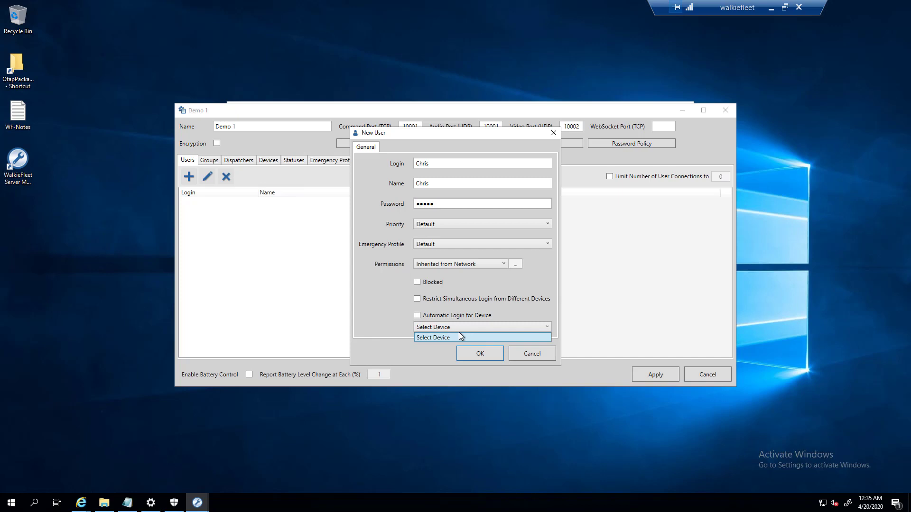
pyautogui.click(521, 355)
pyautogui.click(547, 357)
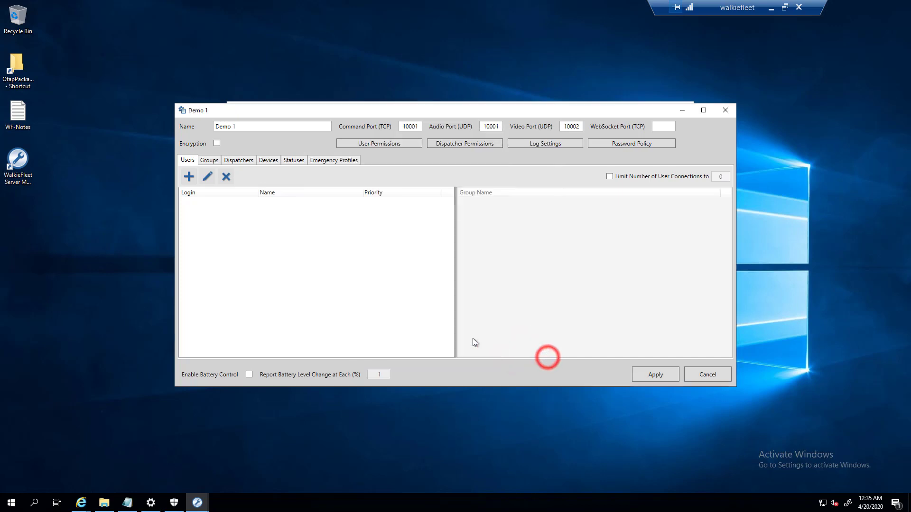
# - Add Demo 1's first user with a login, name and five-character password at Default priority
pyautogui.click(265, 161)
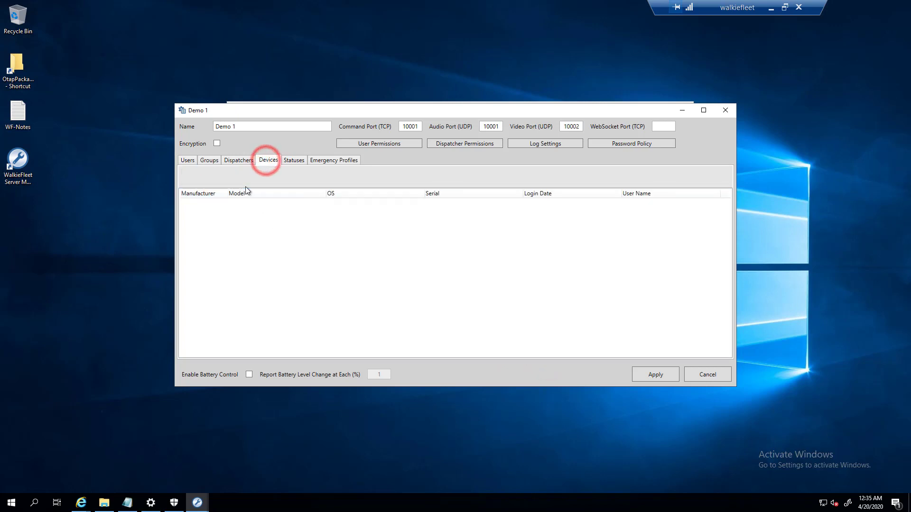
pyautogui.click(209, 160)
pyautogui.click(187, 160)
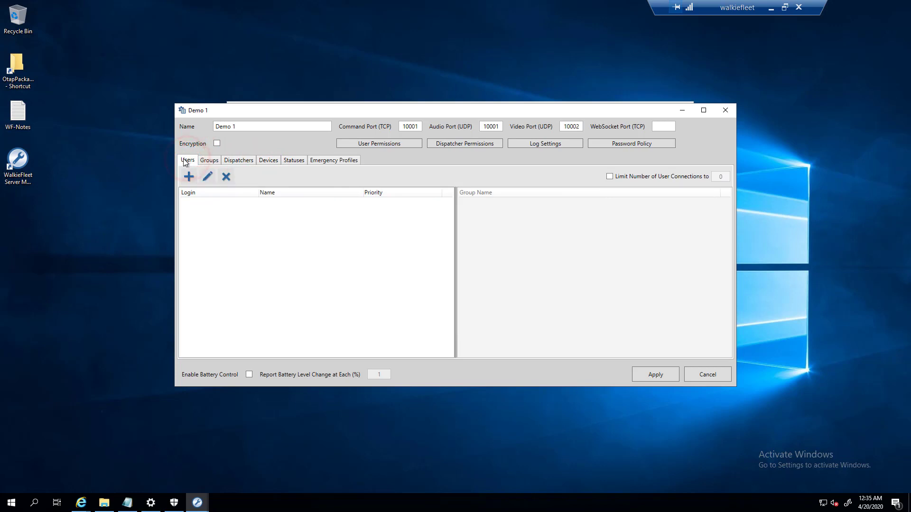
pyautogui.click(190, 178)
pyautogui.write('Chris')
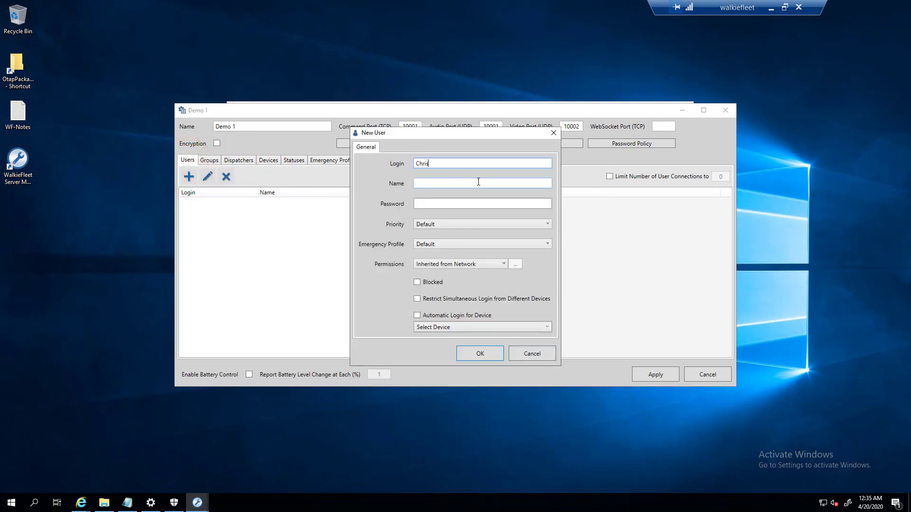
pyautogui.press('Tab')
pyautogui.write('Chris')
pyautogui.press('Tab')
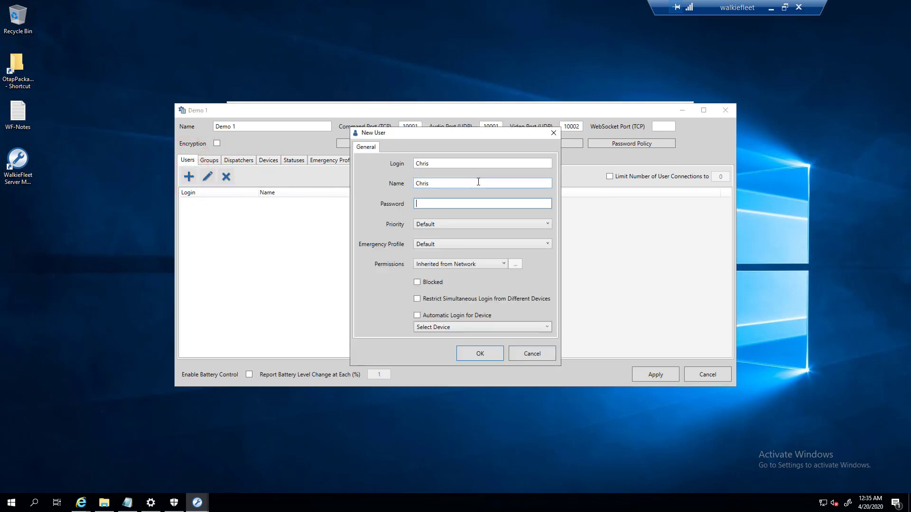
pyautogui.write('•••••')
pyautogui.click(471, 354)
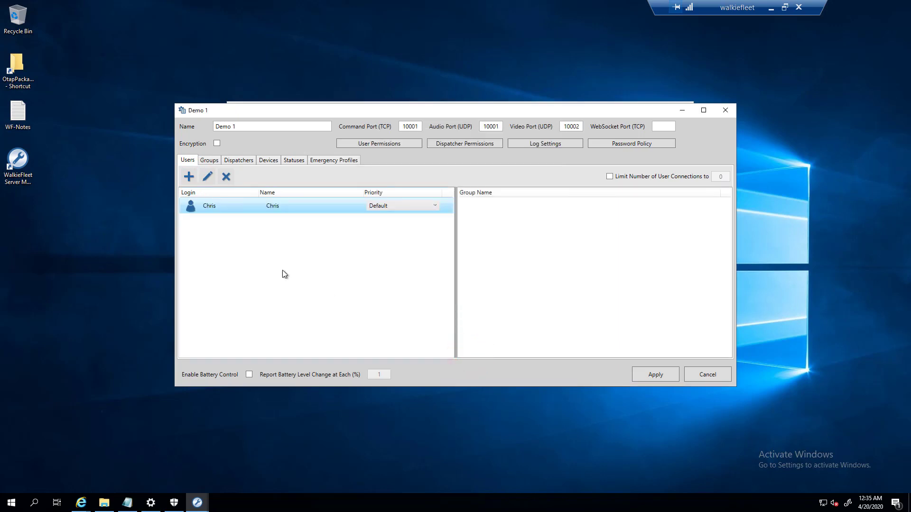
# - On Demo 1's Groups tab, start a new group and enter the name 01
pyautogui.click(209, 160)
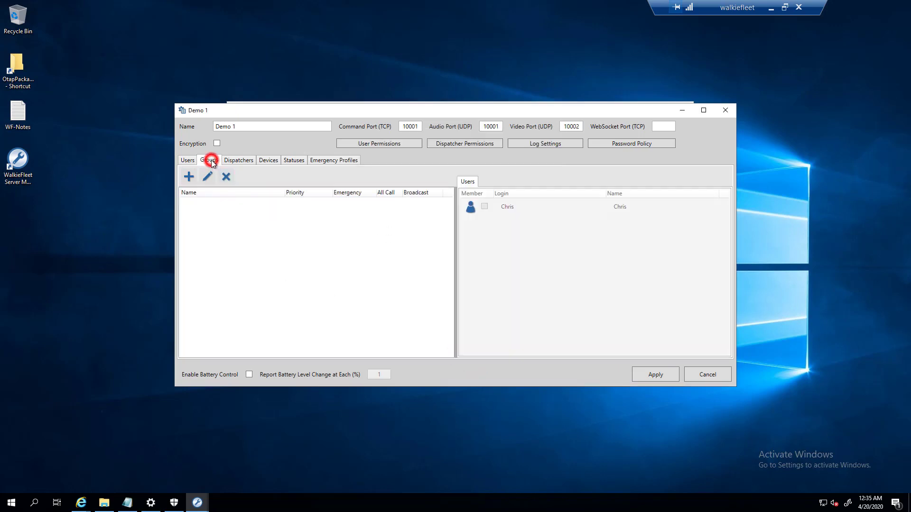
pyautogui.click(188, 178)
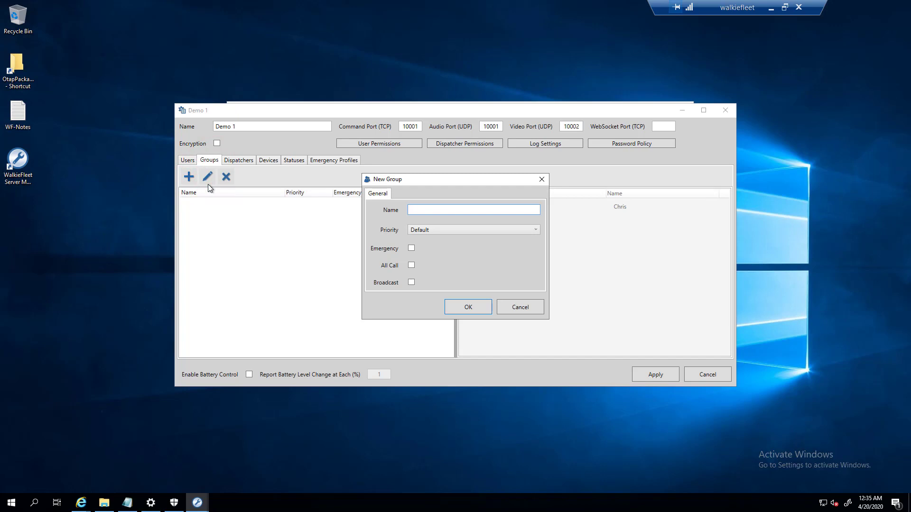
pyautogui.write('01')
# - Save the group as '01 - Dispatch' with Default priority, then begin another new group
pyautogui.moveTo(403, 184); pyautogui.dragTo(364, 193)
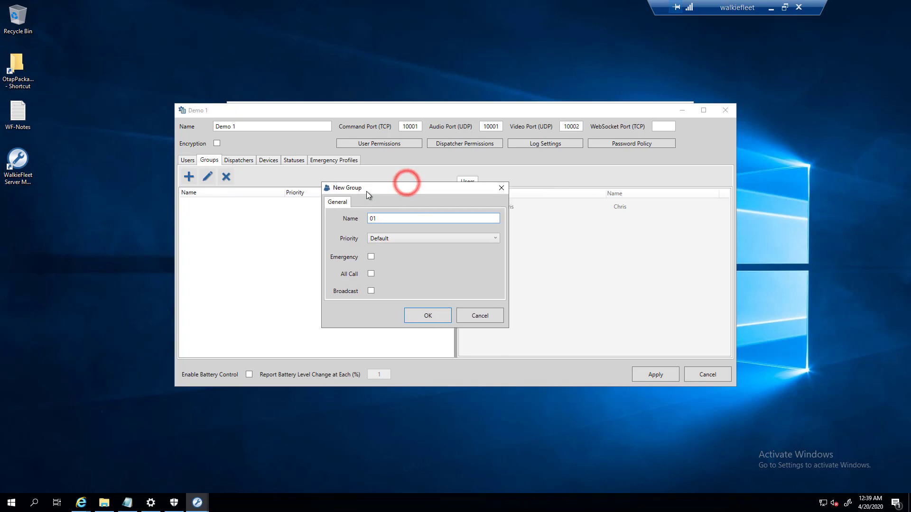
pyautogui.click(385, 219)
pyautogui.write('- Dispatch')
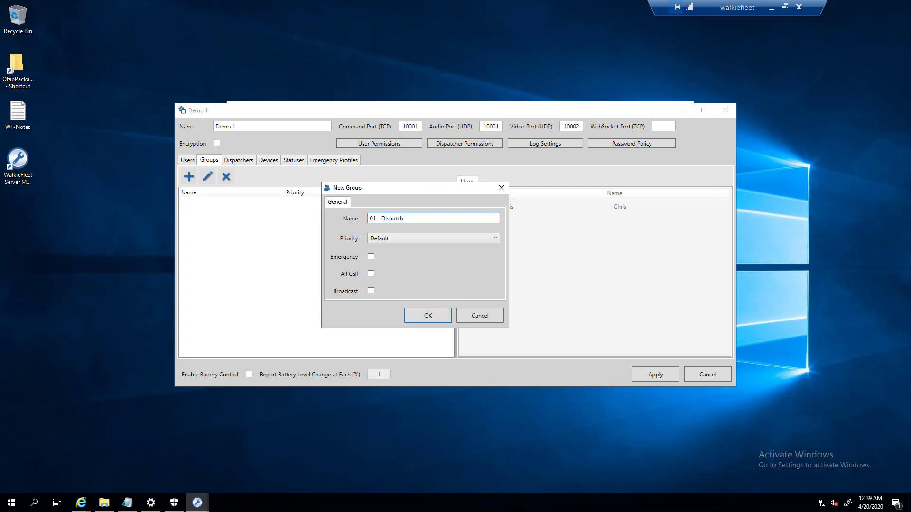
pyautogui.click(390, 240)
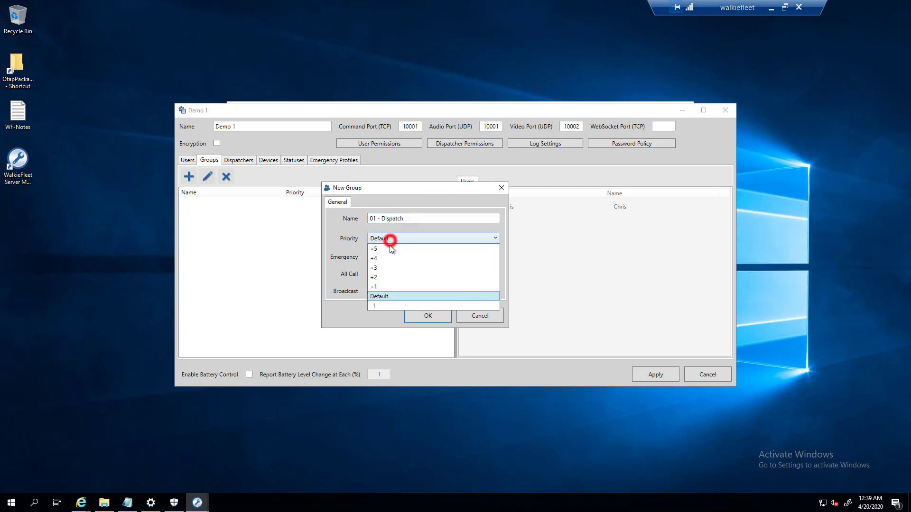
pyautogui.click(386, 296)
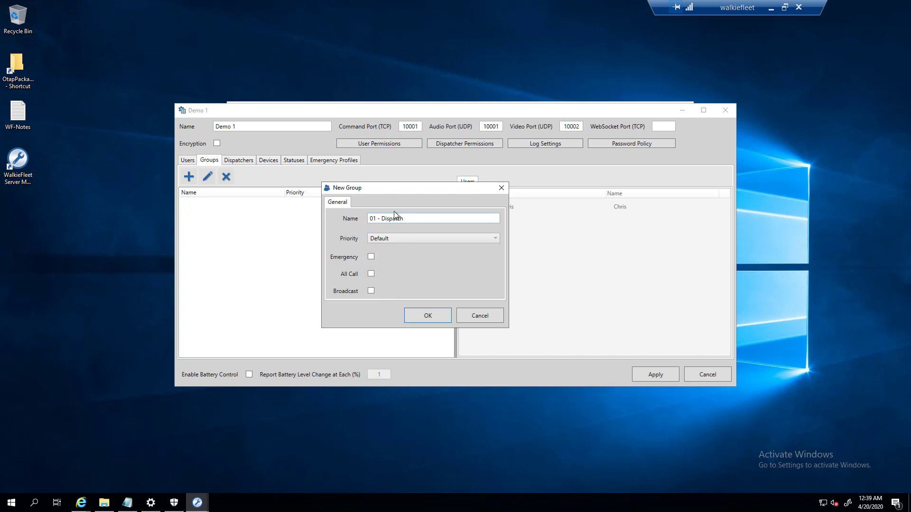
pyautogui.click(428, 317)
pyautogui.click(189, 175)
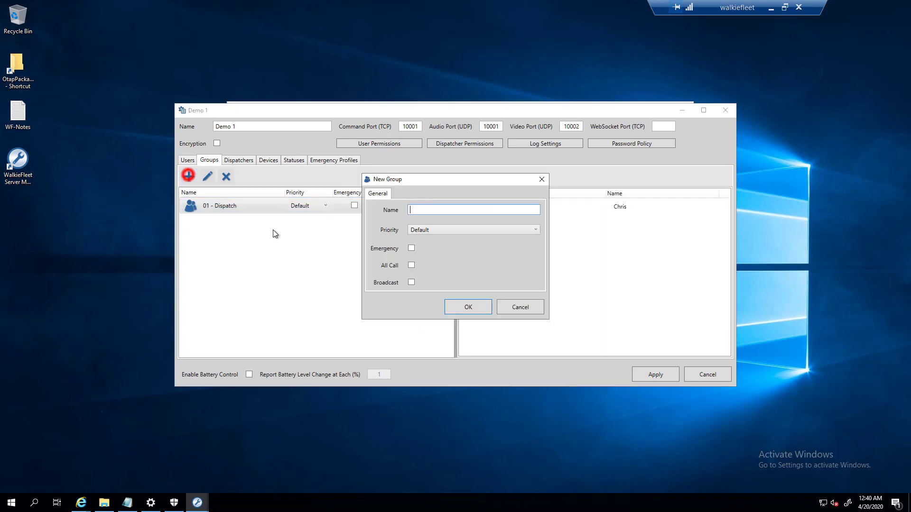
# - Finish the 02 - Emergency group by naming it and flagging it Emergency
pyautogui.write('02 - Emergency')
pyautogui.click(411, 249)
pyautogui.click(477, 305)
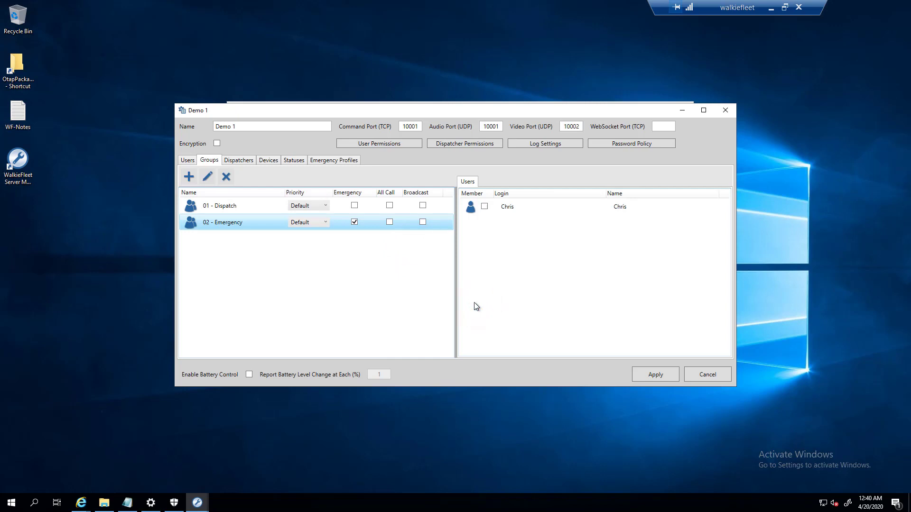
# - Create the 03 - Broadcast group with the Broadcast option enabled
pyautogui.click(192, 178)
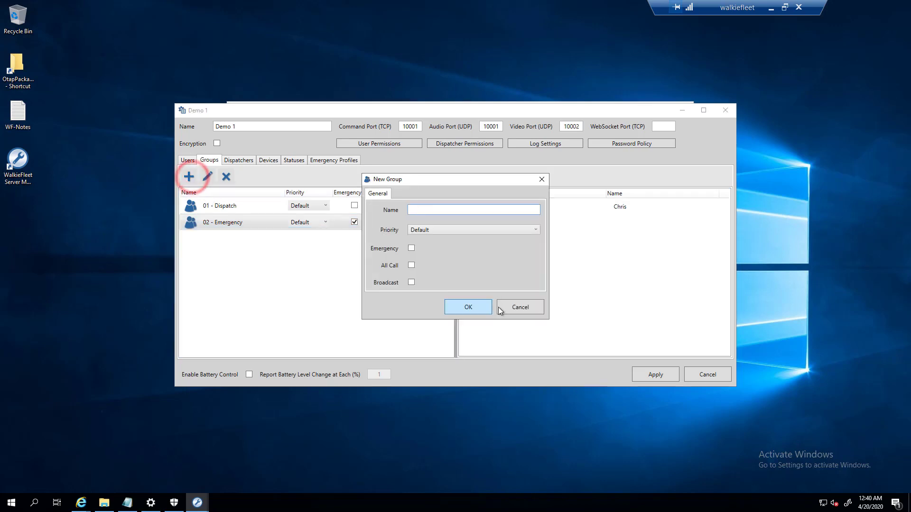
pyautogui.write('03 -')
pyautogui.press('BackSpace')
pyautogui.press('BackSpace')
pyautogui.write('-Al')
pyautogui.press('BackSpace')
pyautogui.press('BackSpace')
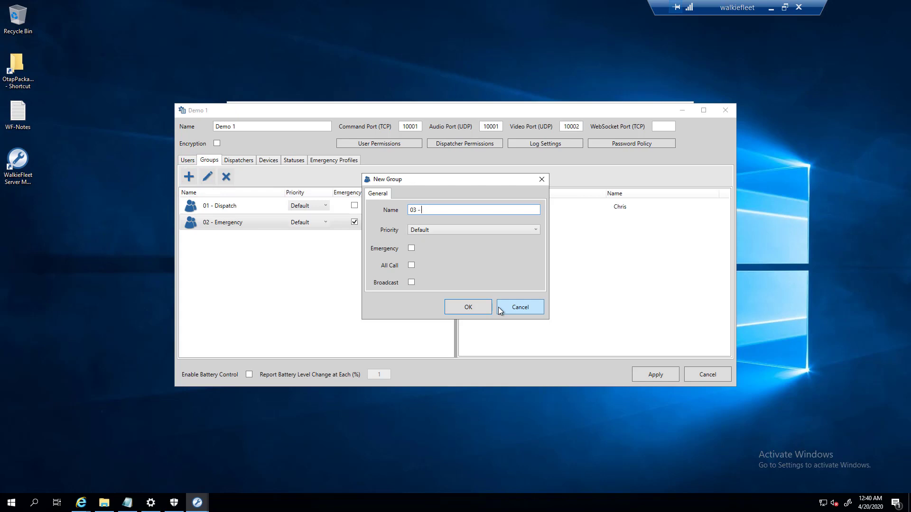
pyautogui.write('Broadcast')
pyautogui.click(412, 283)
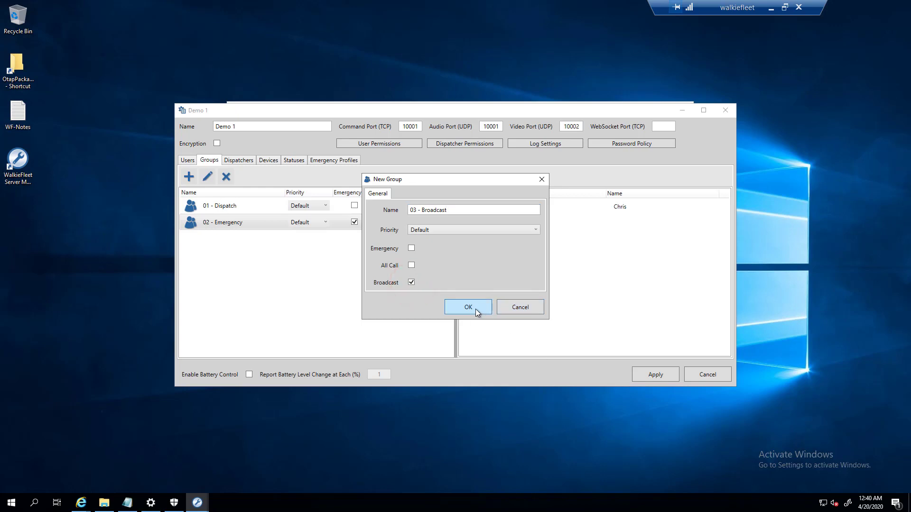
pyautogui.click(456, 306)
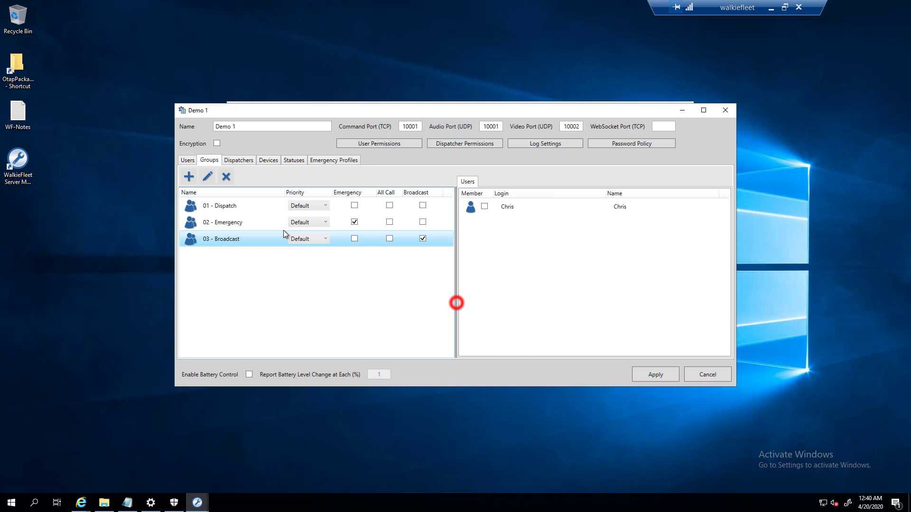
pyautogui.click(240, 245)
pyautogui.moveTo(294, 112); pyautogui.dragTo(305, 137)
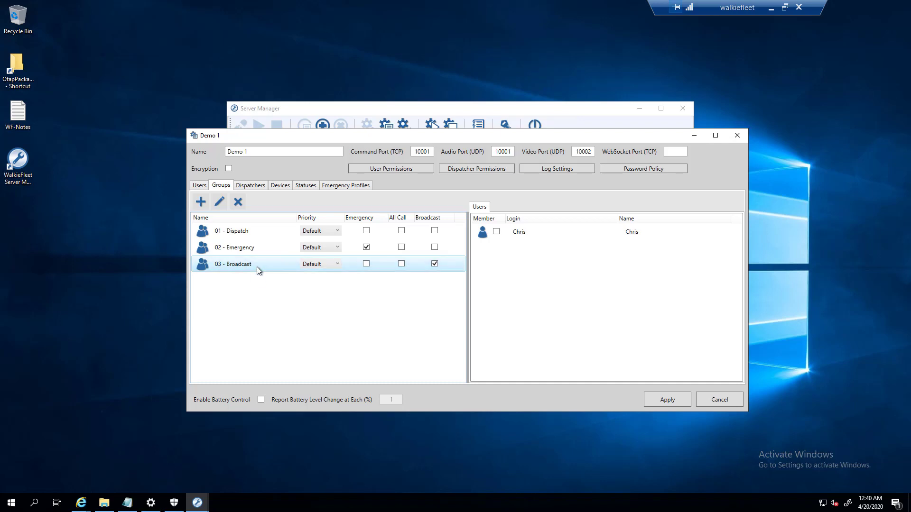
# - Add a group named 04 - TA 1 with default priority and no options
pyautogui.click(203, 202)
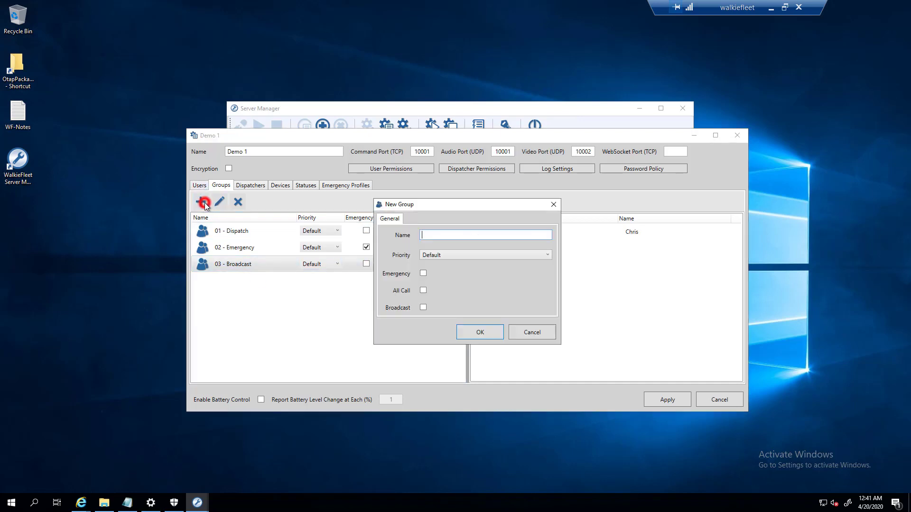
pyautogui.write('04 - Tac')
pyautogui.press('BackSpace')
pyautogui.press('BackSpace')
pyautogui.write('ALK')
pyautogui.press('BackSpace')
pyautogui.press('BackSpace')
pyautogui.press('BackSpace')
pyautogui.write('a')
pyautogui.press('Tab')
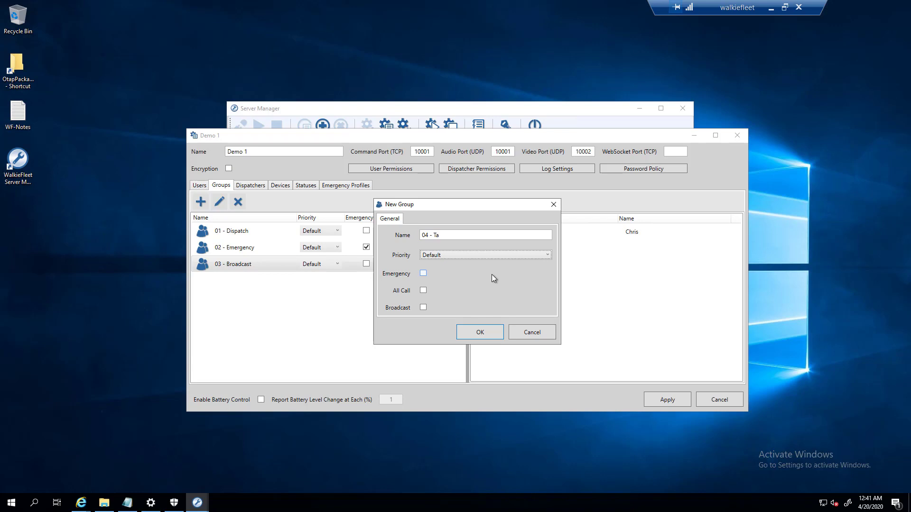
pyautogui.click(444, 236)
pyautogui.press('BackSpace')
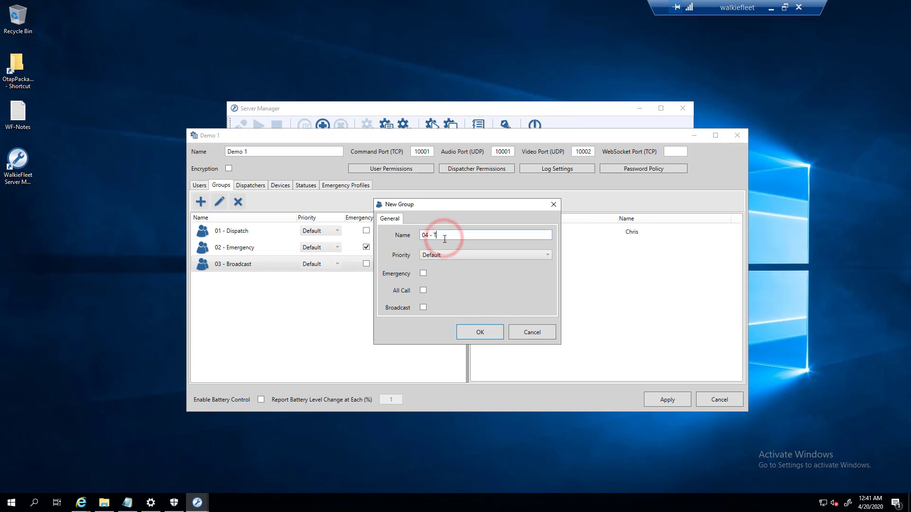
pyautogui.write('A 1')
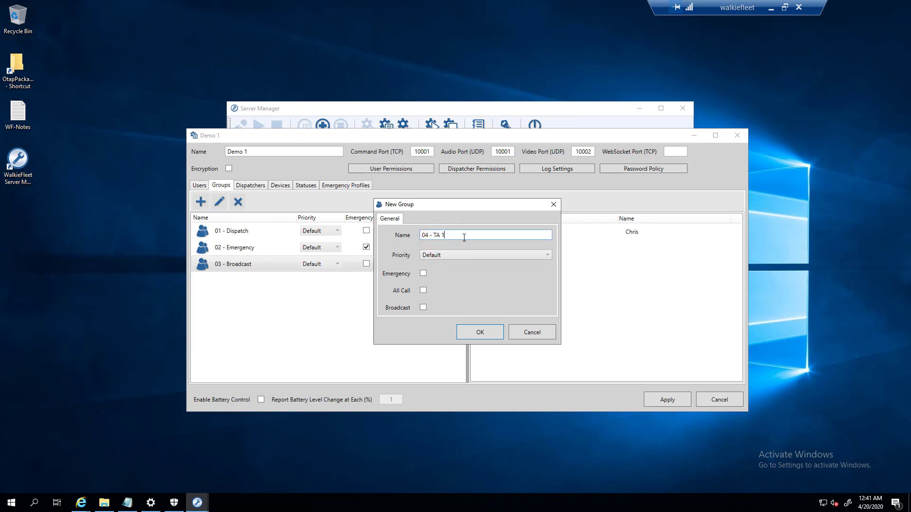
pyautogui.click(477, 340)
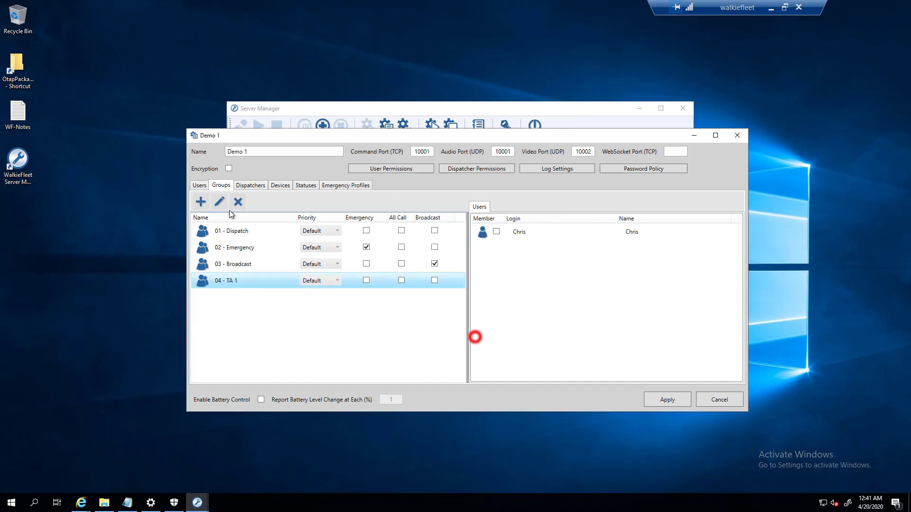
# - Add a user with login and display name Manager, and set a password for it
pyautogui.click(200, 186)
pyautogui.click(207, 202)
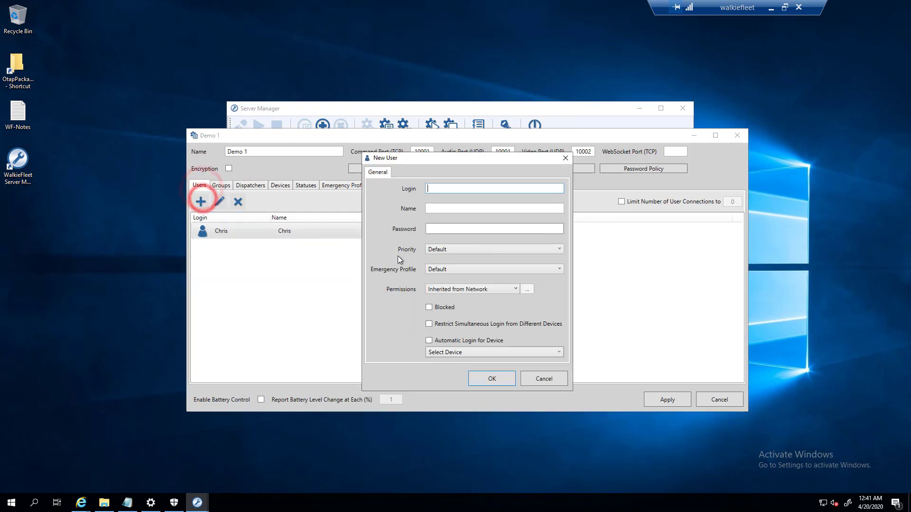
pyautogui.write('Manager')
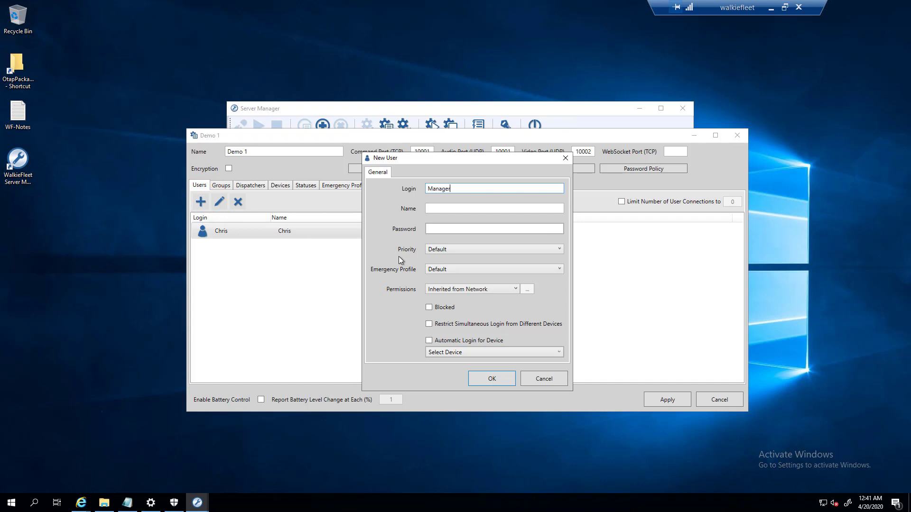
pyautogui.press('Tab')
pyautogui.write('Manager')
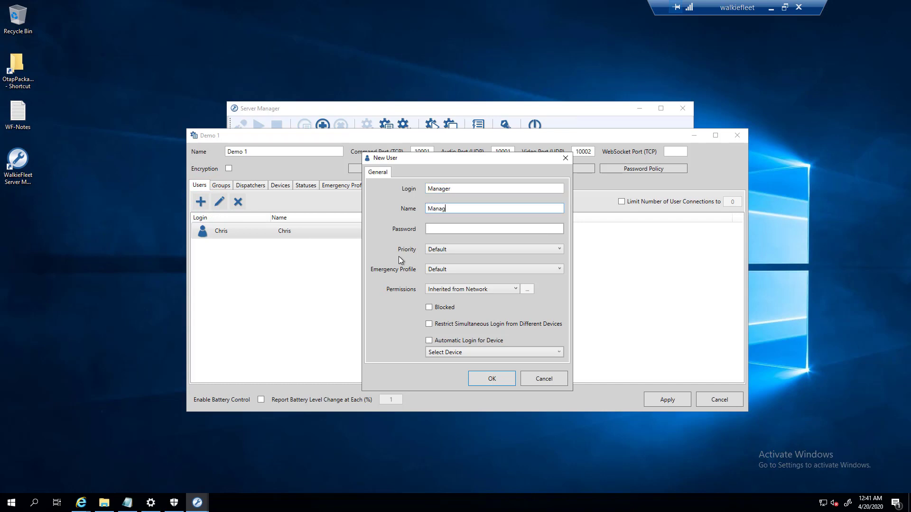
pyautogui.press('Tab')
pyautogui.write('manager')
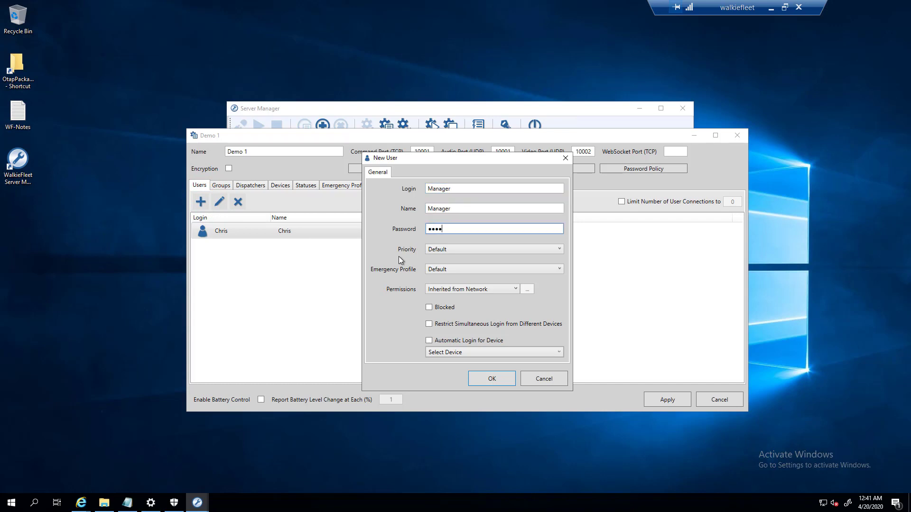
pyautogui.click(489, 379)
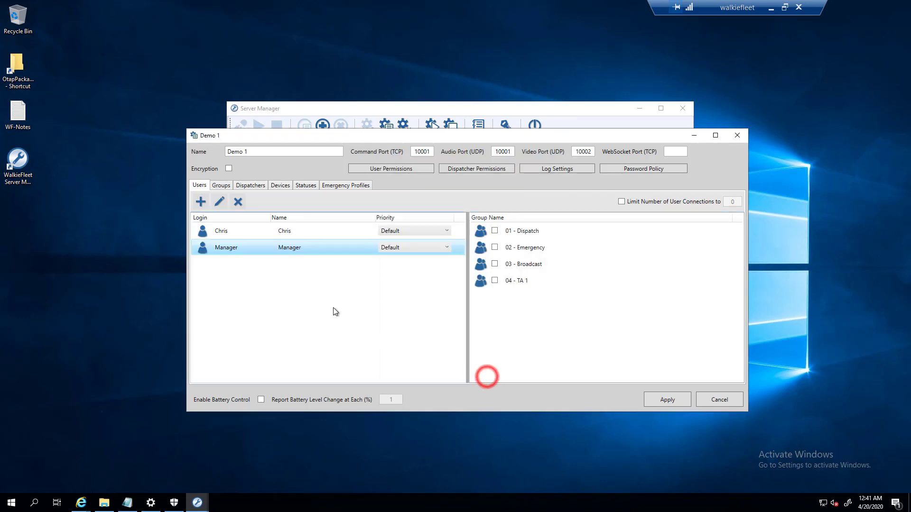
# - Add Chris and Manager as members of 01 - Dispatch and 02 - Emergency
pyautogui.click(224, 186)
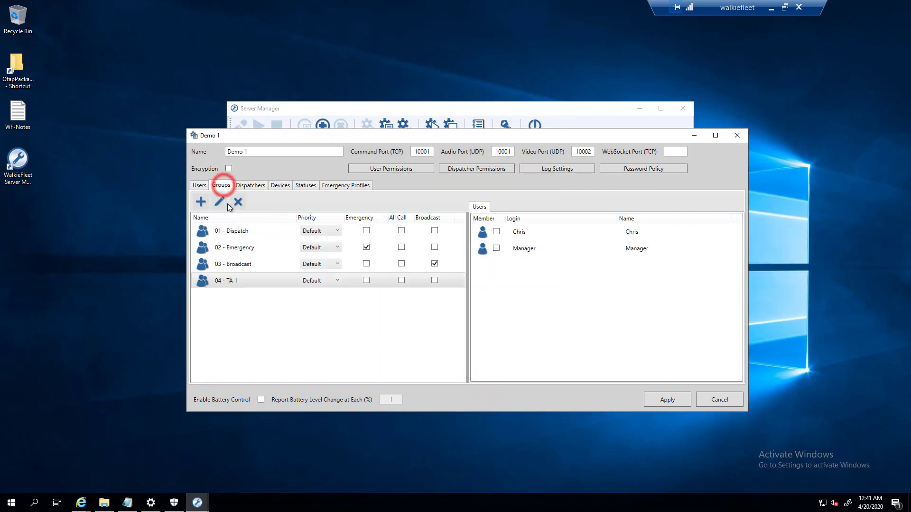
pyautogui.click(238, 236)
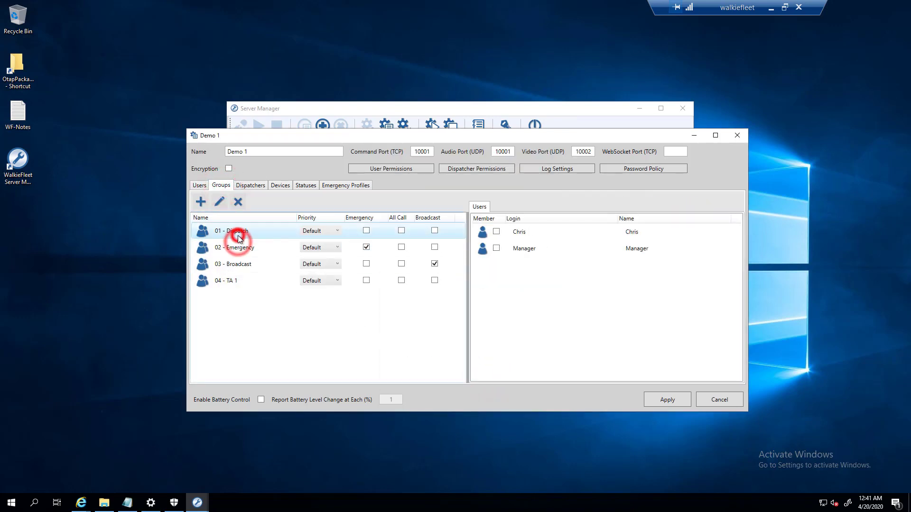
pyautogui.click(497, 232)
pyautogui.click(497, 249)
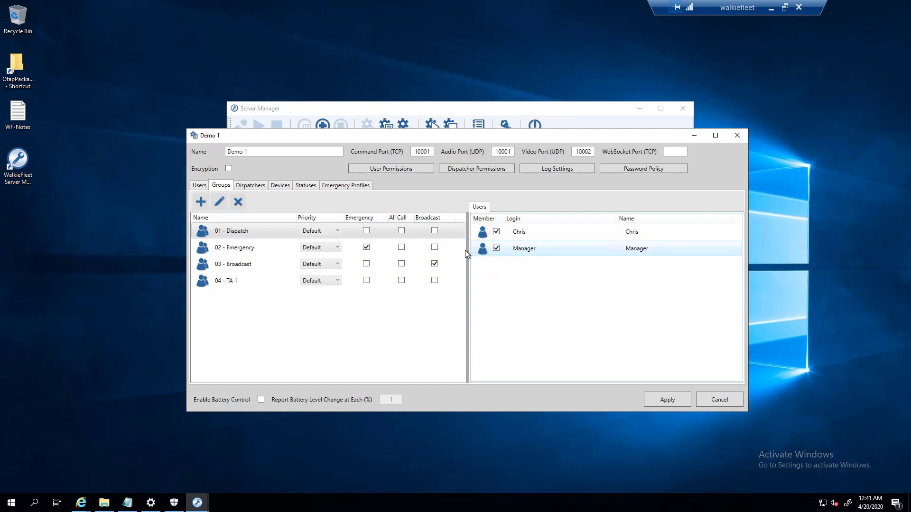
pyautogui.click(249, 247)
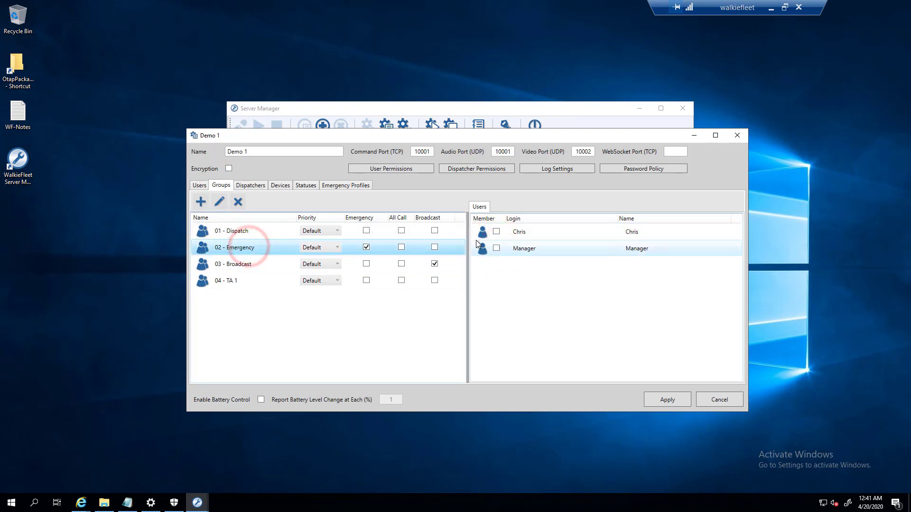
pyautogui.click(496, 232)
pyautogui.click(496, 248)
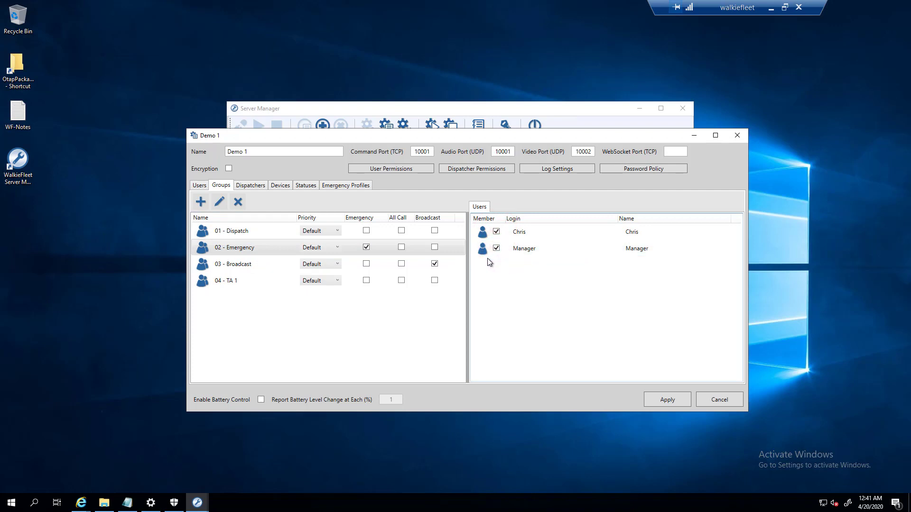
# - Make Manager a member of 03 - Broadcast and only Chris a member of 04 - TA 1
pyautogui.click(244, 264)
pyautogui.click(497, 248)
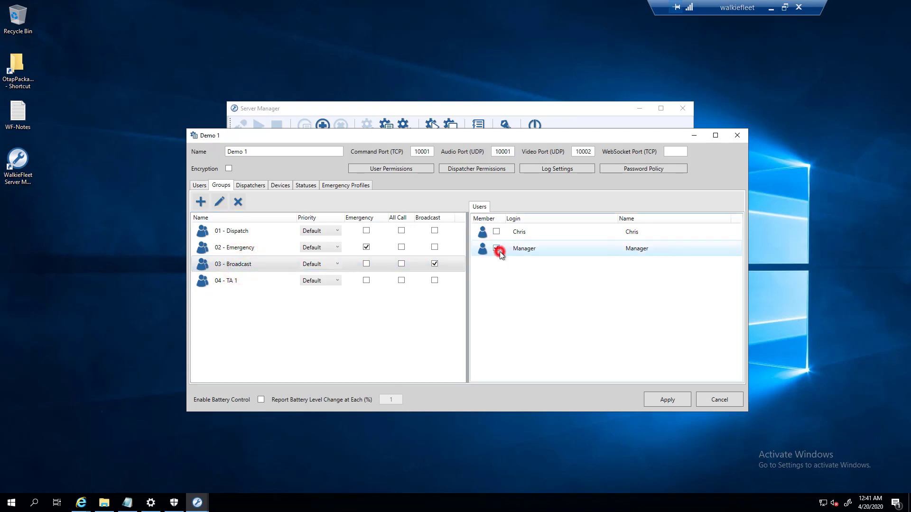
pyautogui.click(285, 280)
pyautogui.click(496, 231)
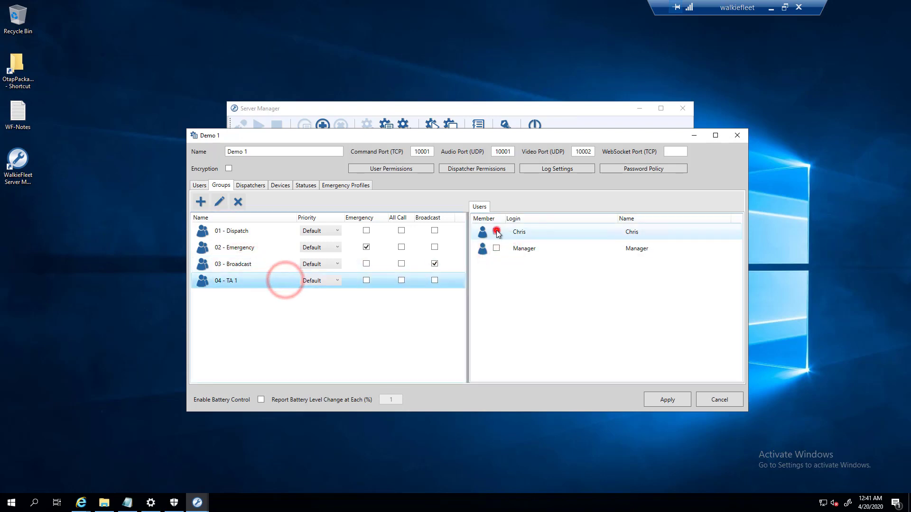
pyautogui.click(497, 248)
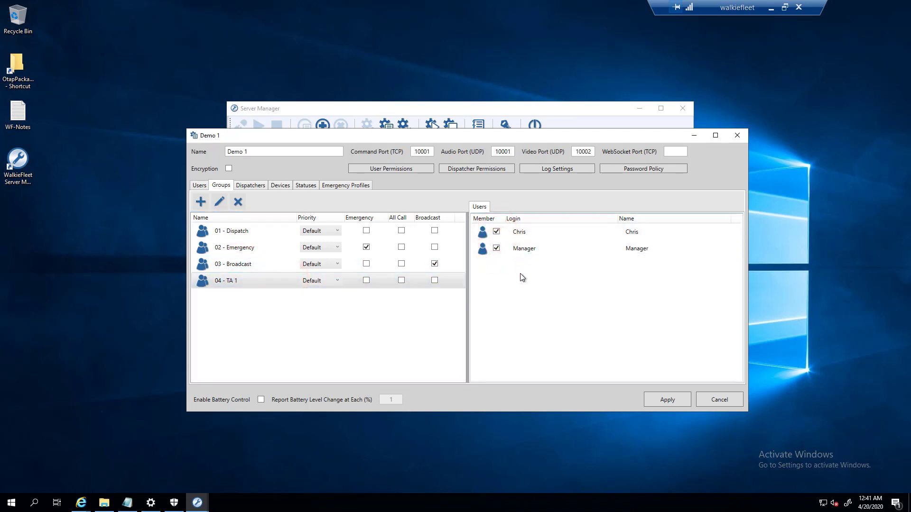
pyautogui.click(504, 253)
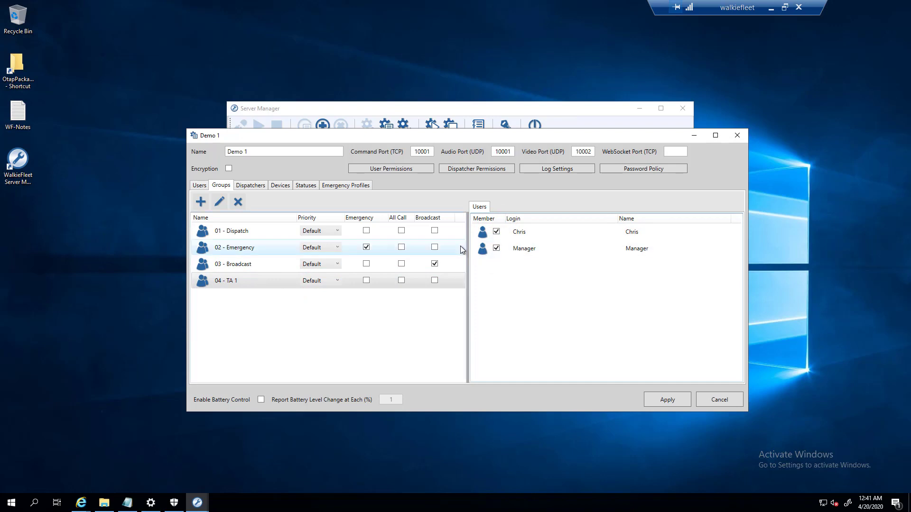
pyautogui.click(495, 250)
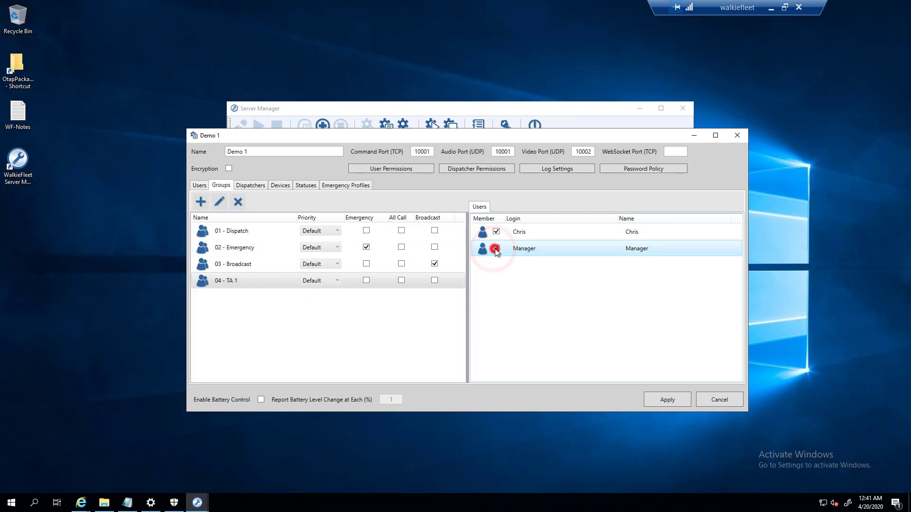
pyautogui.click(219, 282)
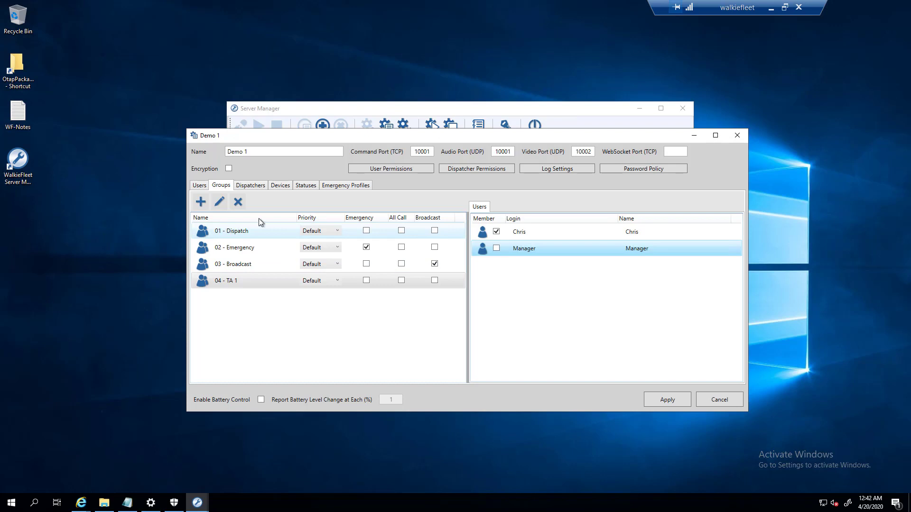
pyautogui.click(240, 185)
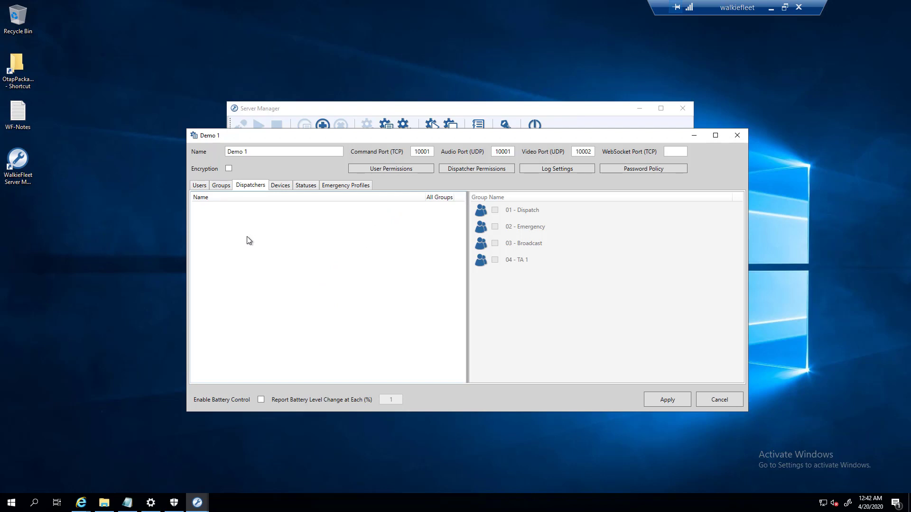
# - Reposition the Demo 1 window and go through the Devices page to the empty Statuses page
pyautogui.moveTo(268, 136); pyautogui.dragTo(307, 137)
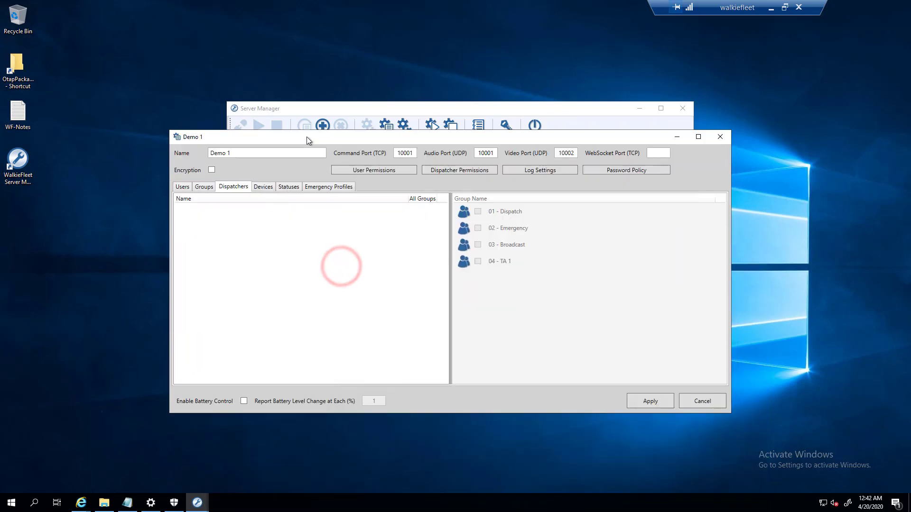
pyautogui.click(271, 186)
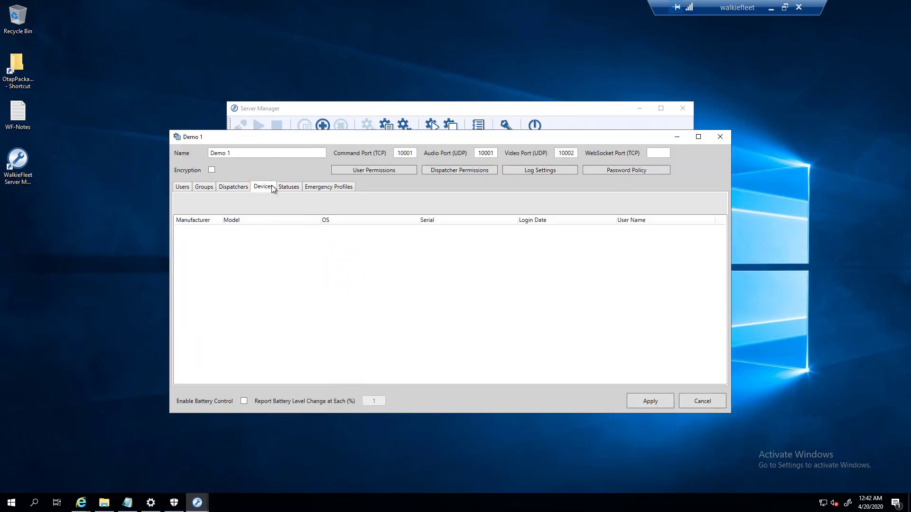
pyautogui.click(290, 187)
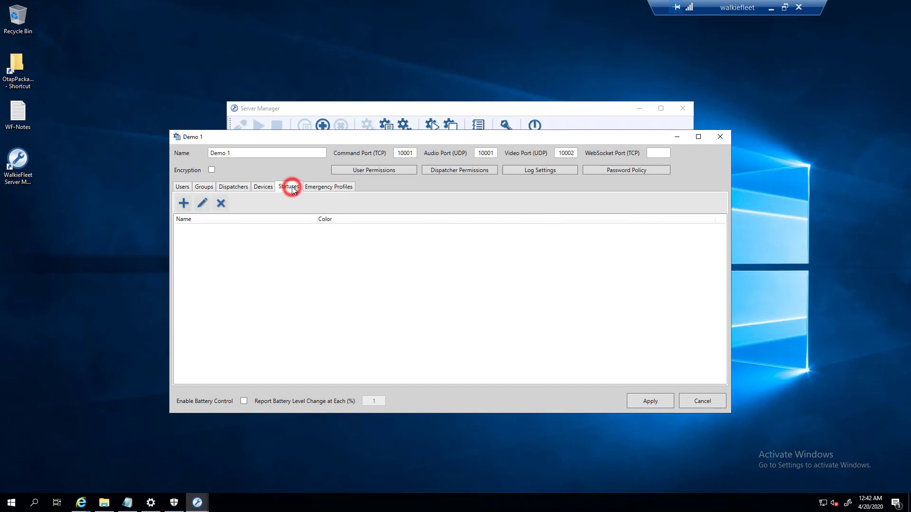
# - Create a green status named Avail and select it in the list
pyautogui.click(183, 203)
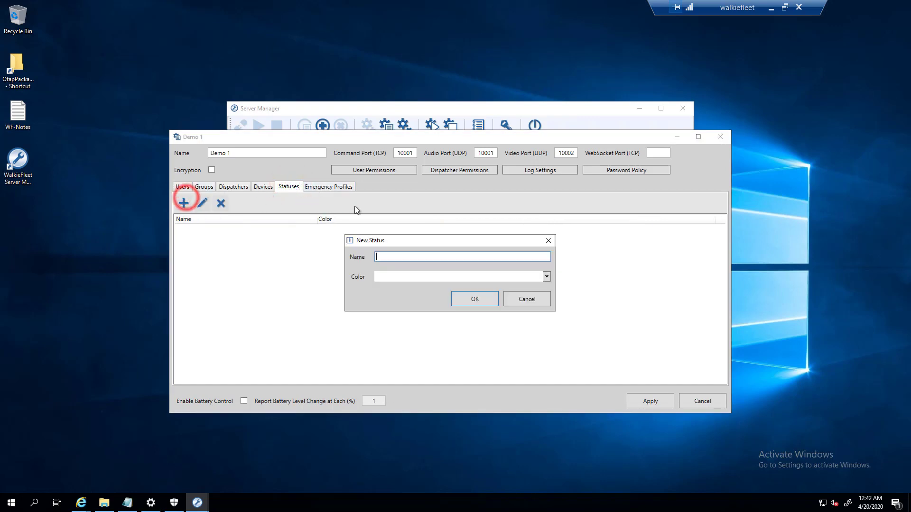
pyautogui.click(387, 257)
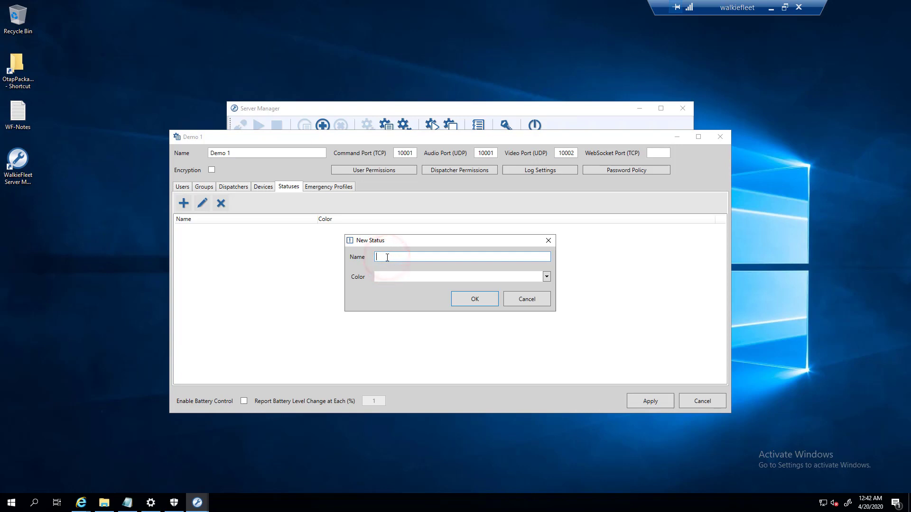
pyautogui.write('Avail')
pyautogui.click(433, 278)
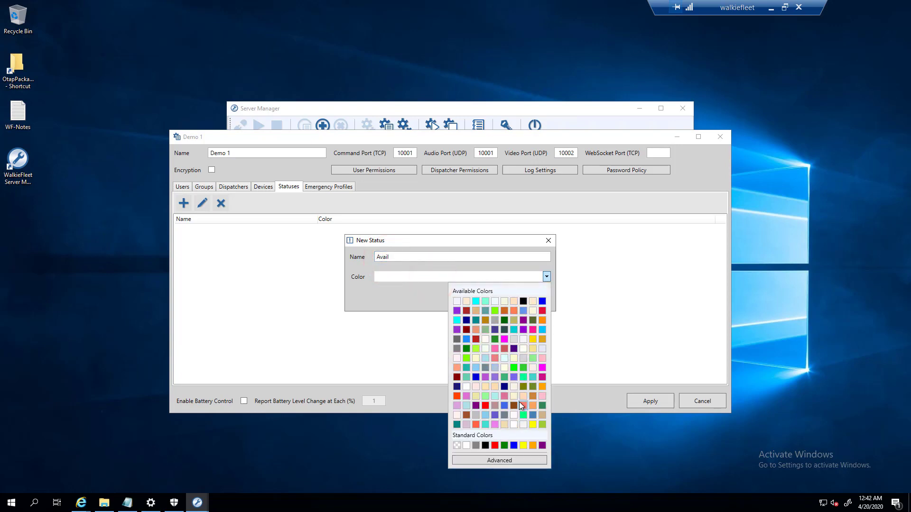
pyautogui.click(522, 414)
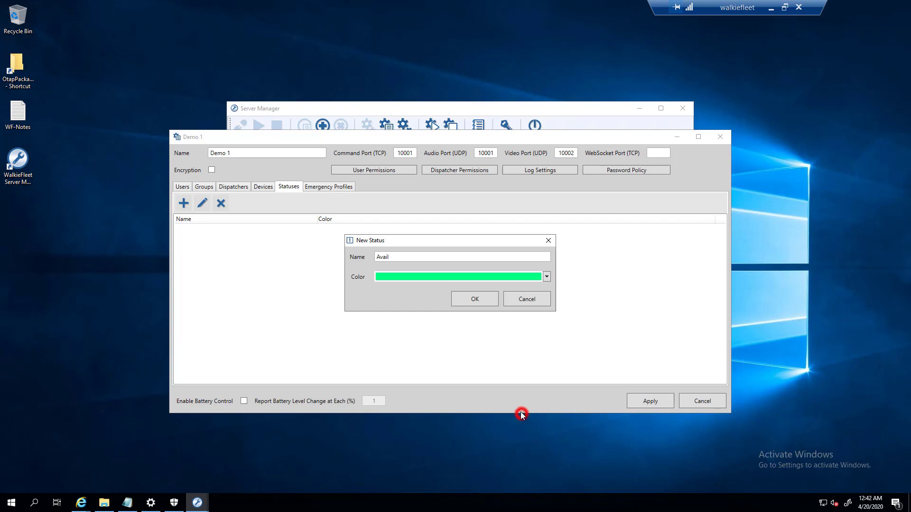
pyautogui.click(463, 300)
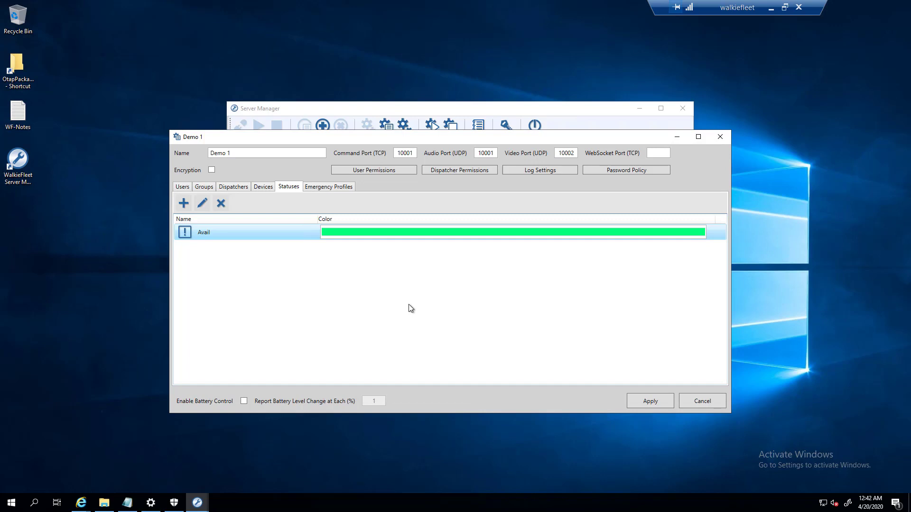
pyautogui.click(183, 203)
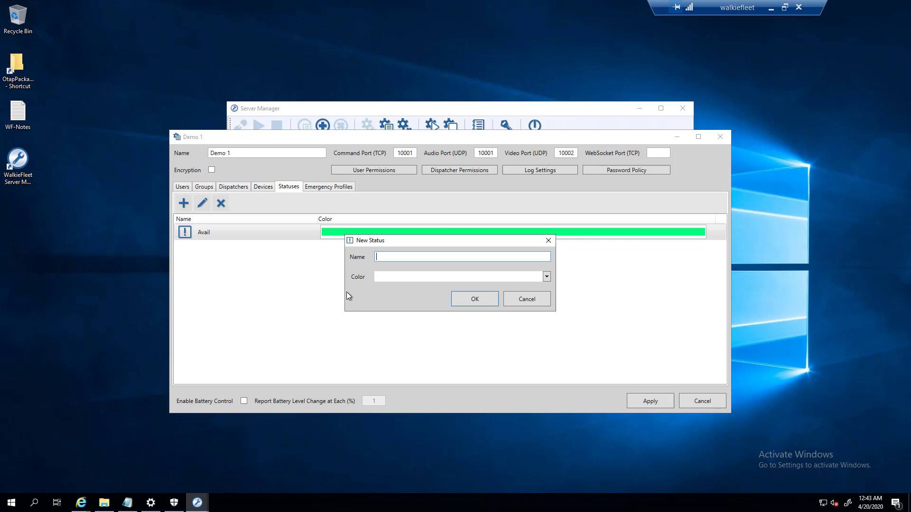
pyautogui.click(525, 299)
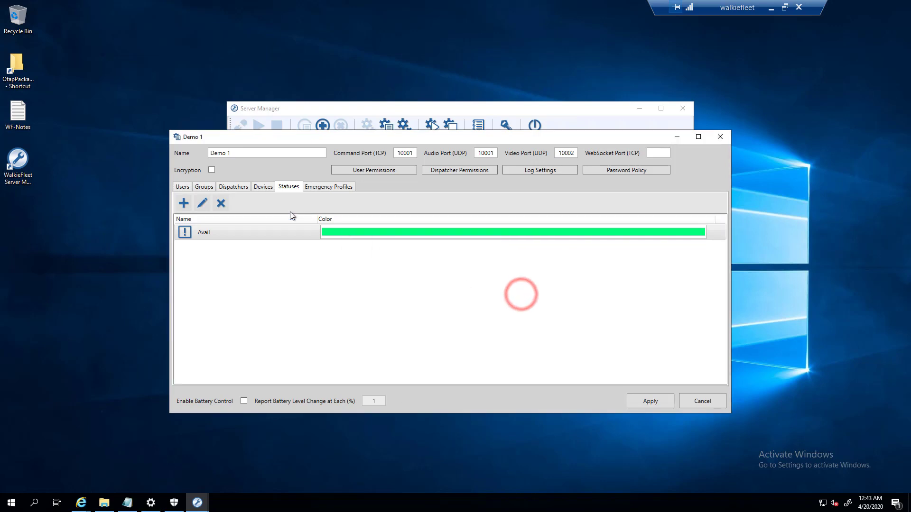
pyautogui.click(192, 230)
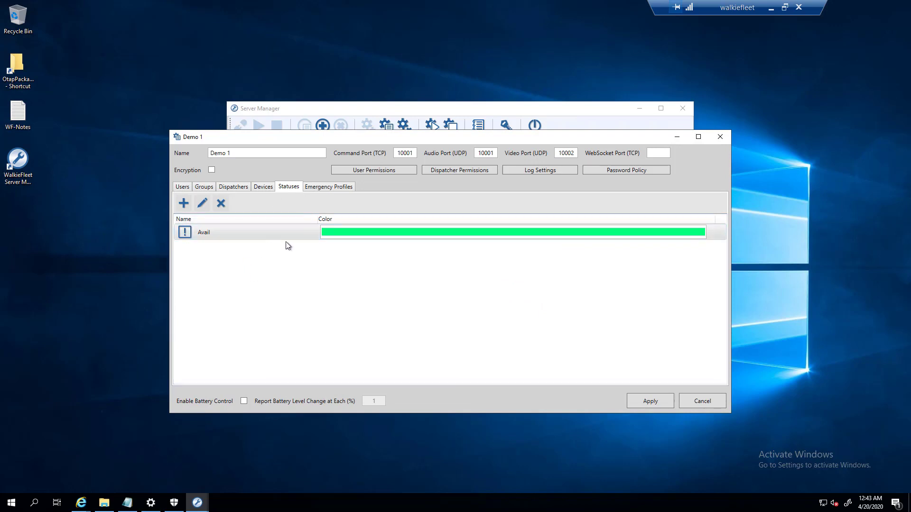
# - Open the Default emergency profile for editing
pyautogui.click(304, 187)
pyautogui.click(228, 226)
pyautogui.click(205, 207)
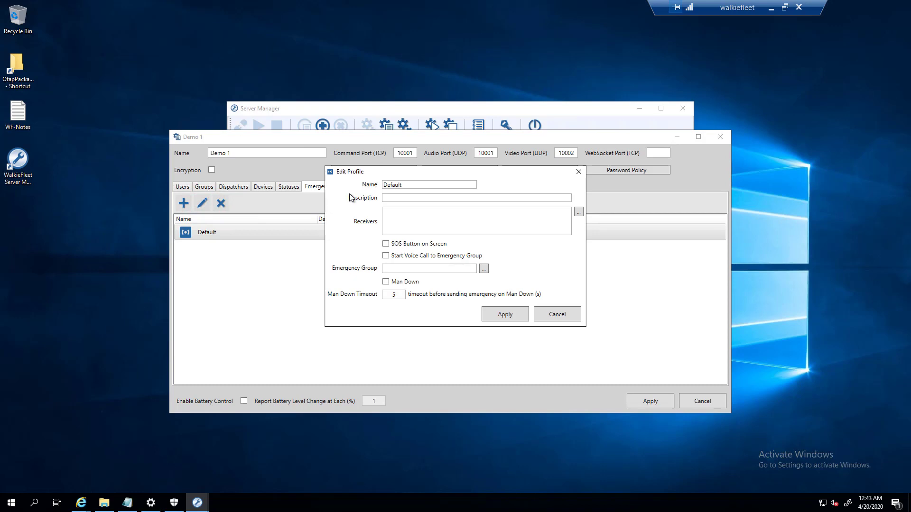
pyautogui.click(412, 212)
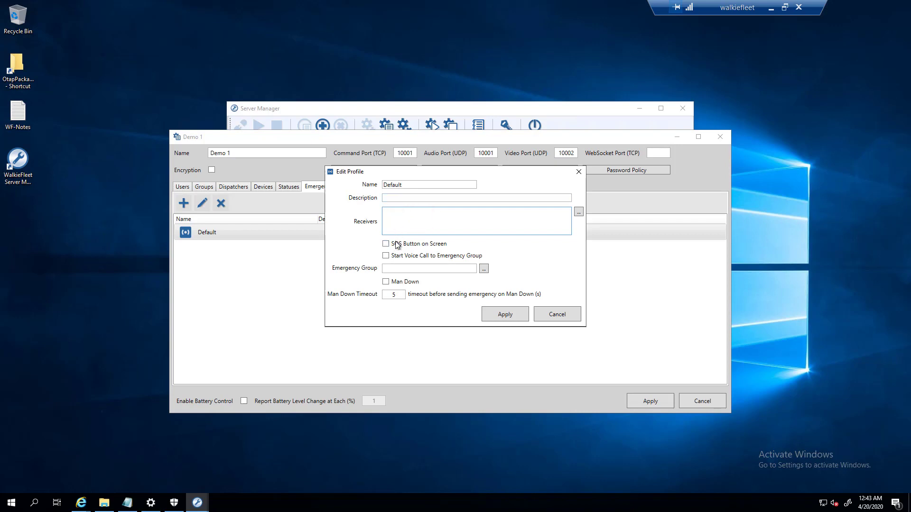
pyautogui.click(368, 219)
# - Set the profile's receivers to the 02 - Emergency group and the Manager user
pyautogui.click(578, 212)
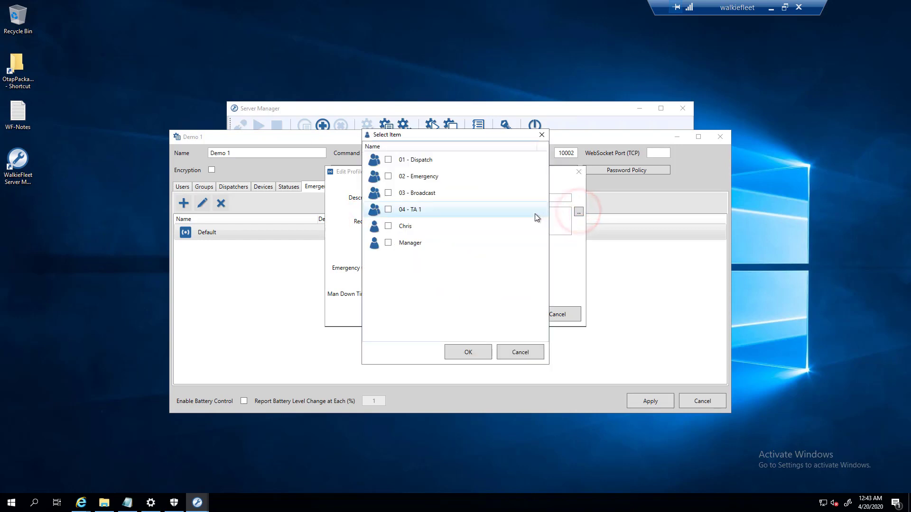
pyautogui.click(432, 177)
pyautogui.click(433, 161)
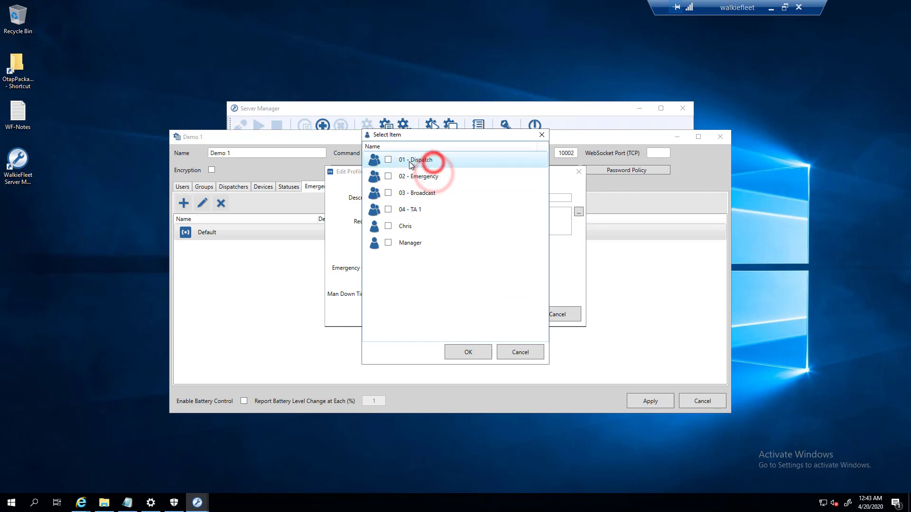
pyautogui.click(388, 177)
pyautogui.click(388, 161)
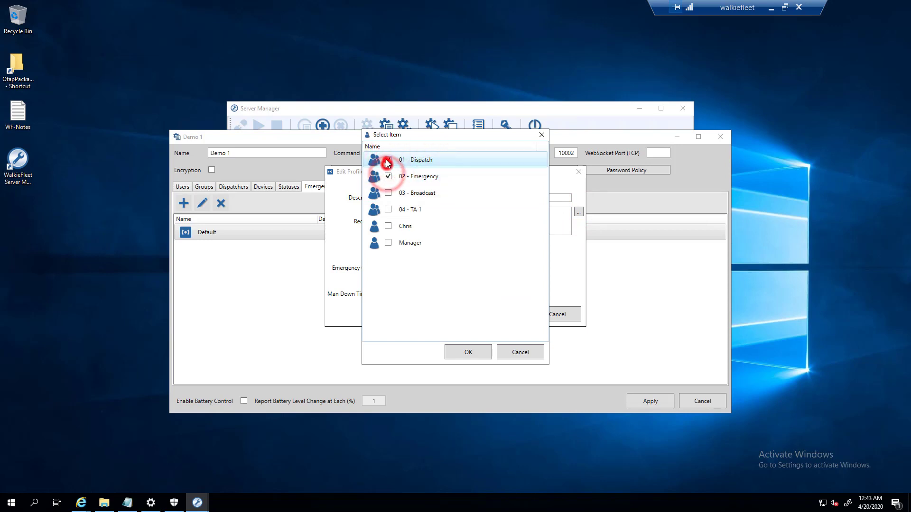
pyautogui.click(388, 160)
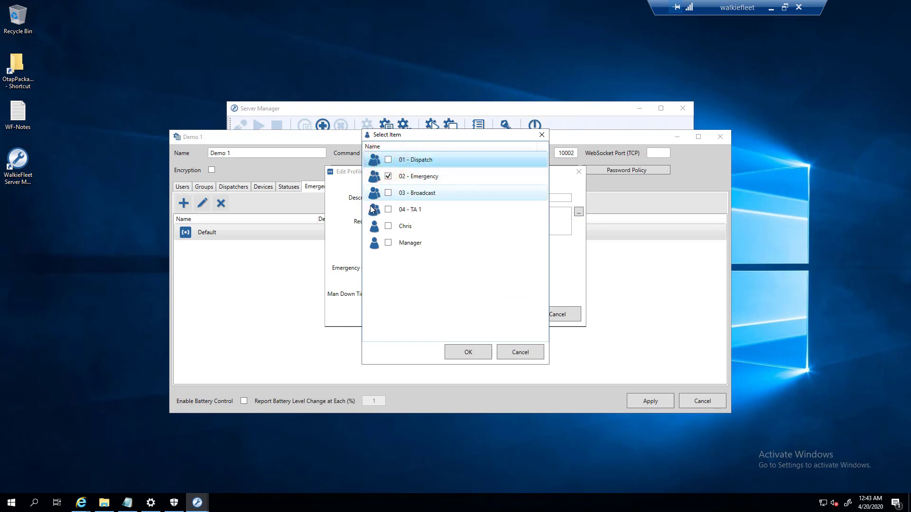
pyautogui.click(387, 243)
pyautogui.click(457, 352)
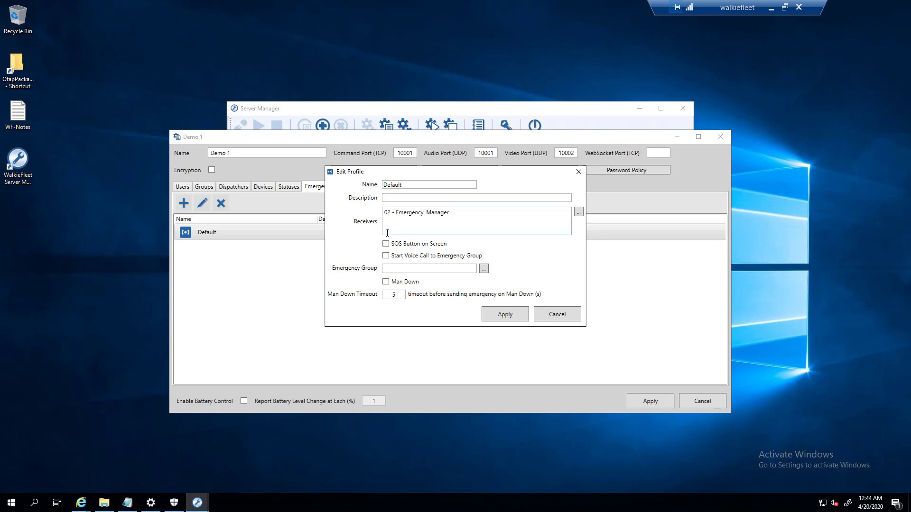
pyautogui.click(388, 257)
# - Set the emergency group to 02 - Emergency, leaving Man Down switched off
pyautogui.click(484, 269)
pyautogui.click(426, 159)
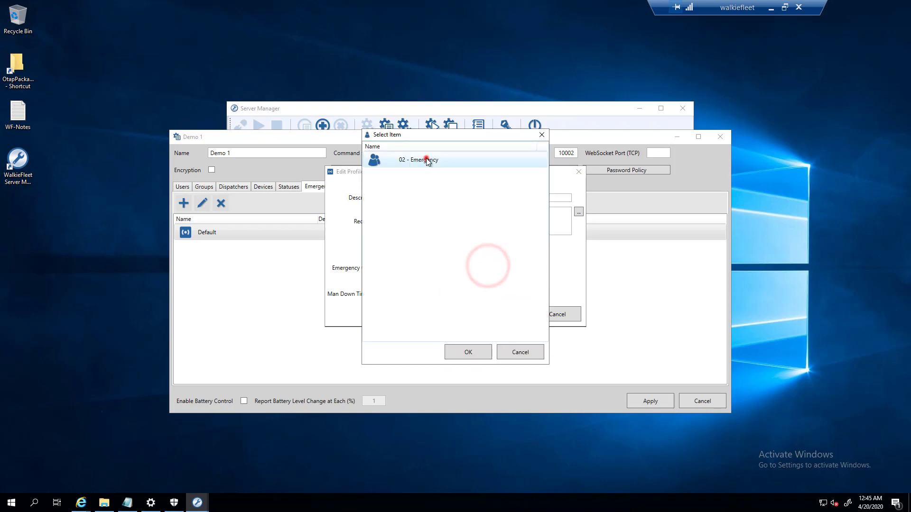
pyautogui.click(484, 352)
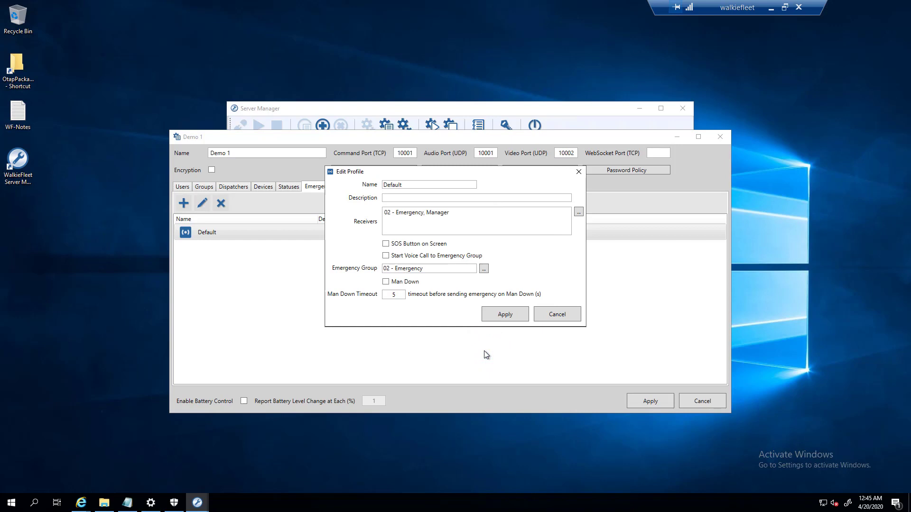
pyautogui.click(385, 282)
pyautogui.click(386, 283)
# - Apply the profile, then disable Video PTT, Event Log, Search Box, Settings and restrict logoff and quit for users
pyautogui.click(504, 318)
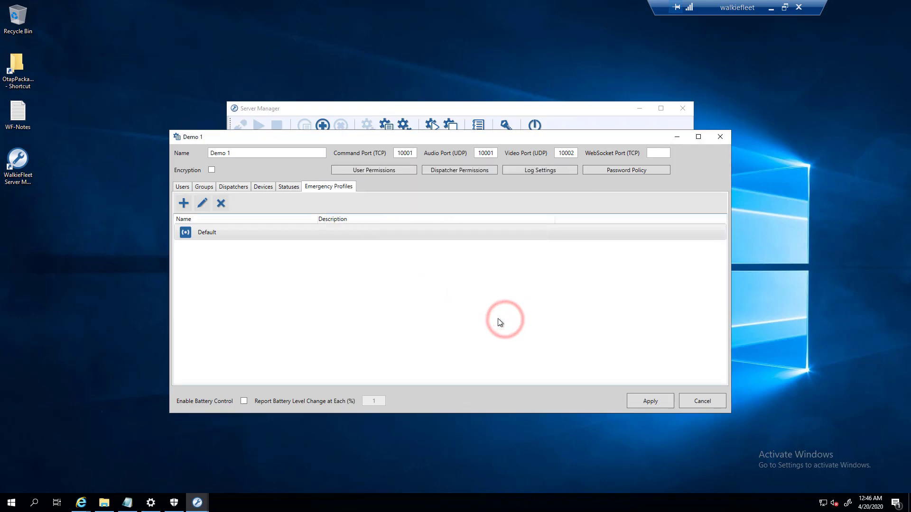
pyautogui.click(394, 171)
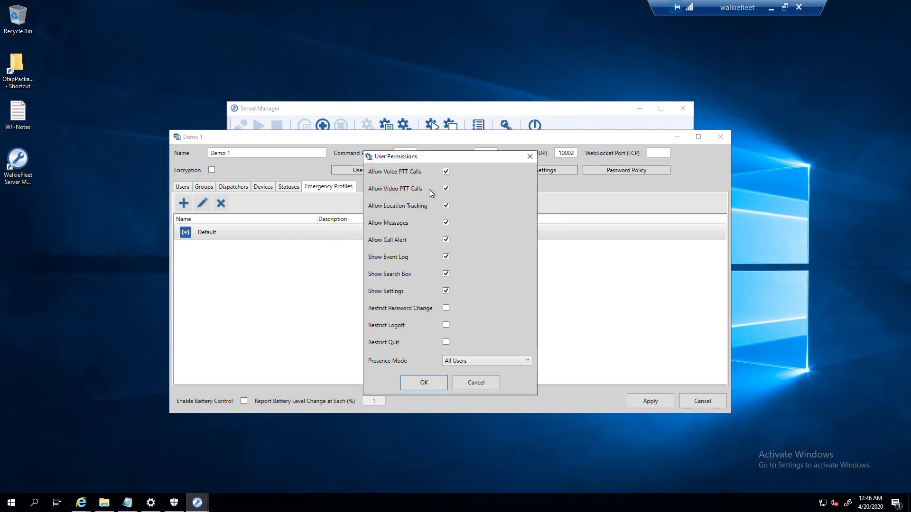
pyautogui.click(446, 188)
pyautogui.click(446, 291)
pyautogui.click(447, 258)
pyautogui.click(446, 275)
pyautogui.click(447, 325)
pyautogui.click(445, 342)
# - Save the user permissions, review a user's custom permissions without changes, and open Dispatcher Permissions
pyautogui.click(437, 382)
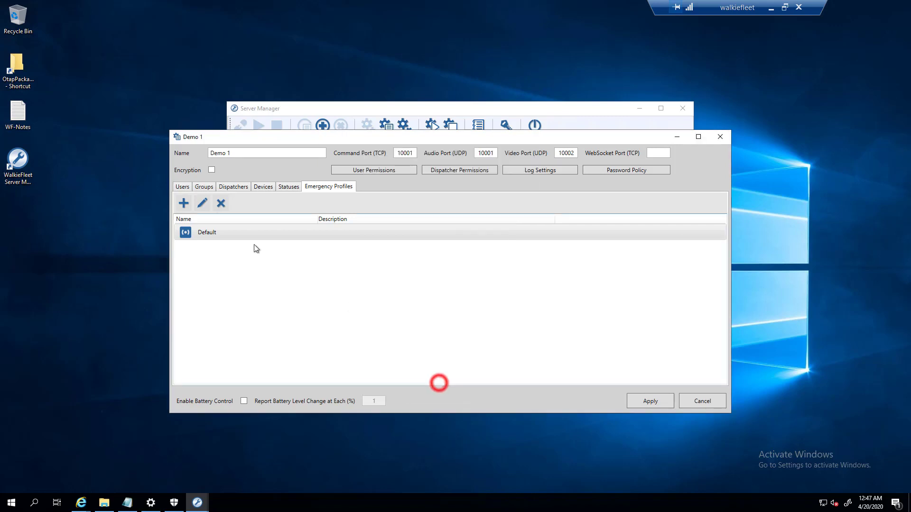
pyautogui.click(179, 186)
pyautogui.click(216, 236)
pyautogui.click(202, 203)
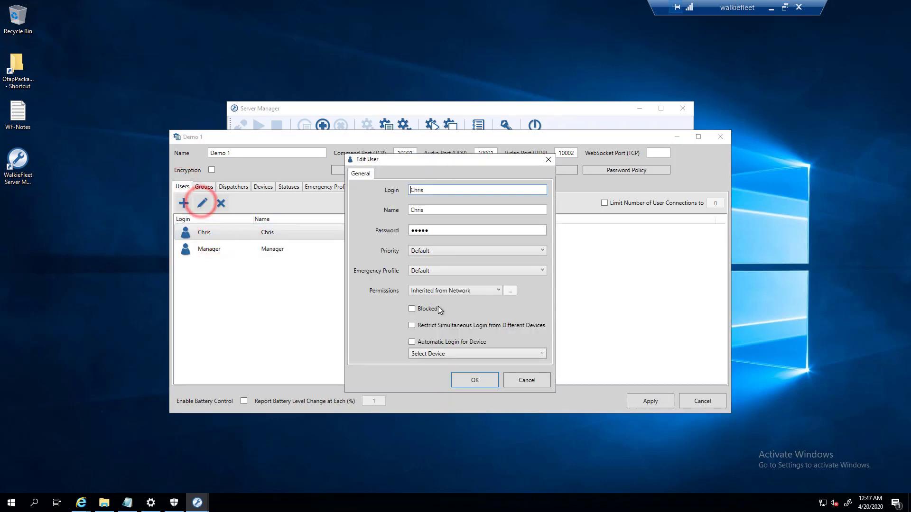
pyautogui.click(505, 289)
pyautogui.click(458, 291)
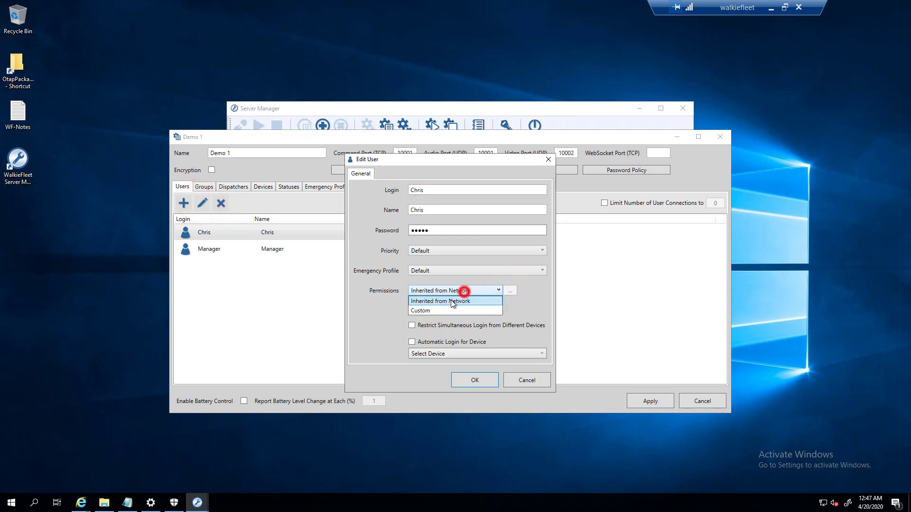
pyautogui.click(440, 306)
pyautogui.click(510, 291)
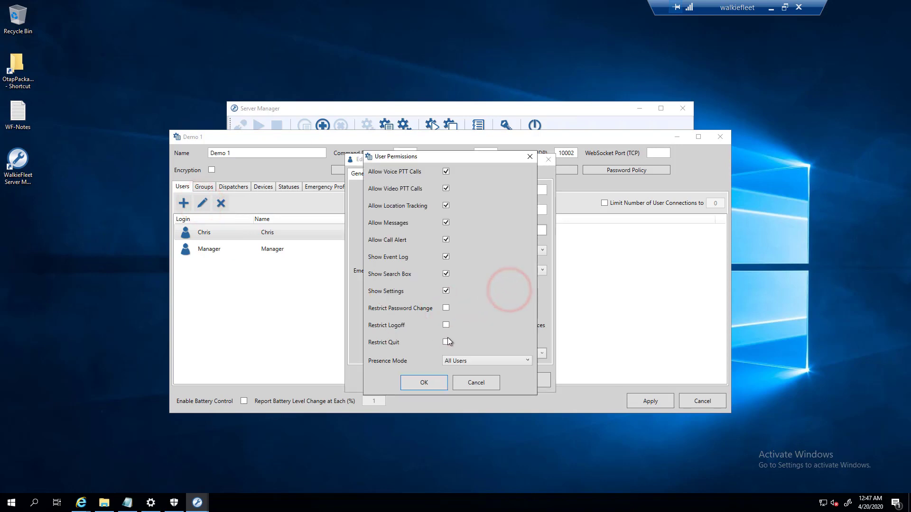
pyautogui.click(469, 379)
pyautogui.click(537, 385)
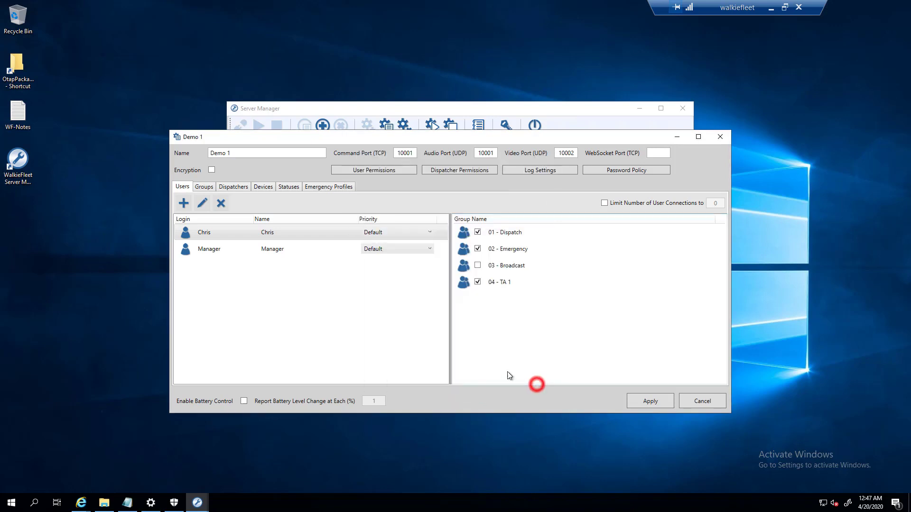
pyautogui.click(470, 172)
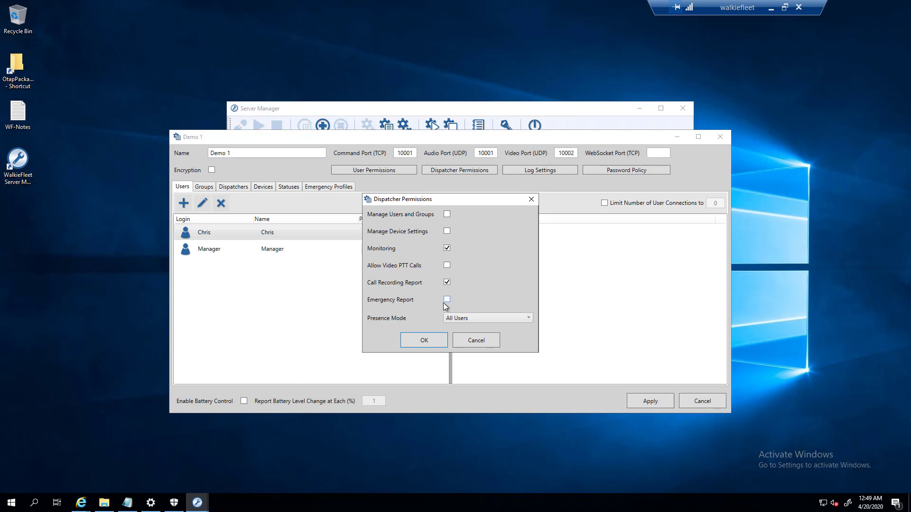
# - Confirm the Demo 1 dispatcher permissions with Monitoring and Call Recording Report enabled
pyautogui.click(429, 338)
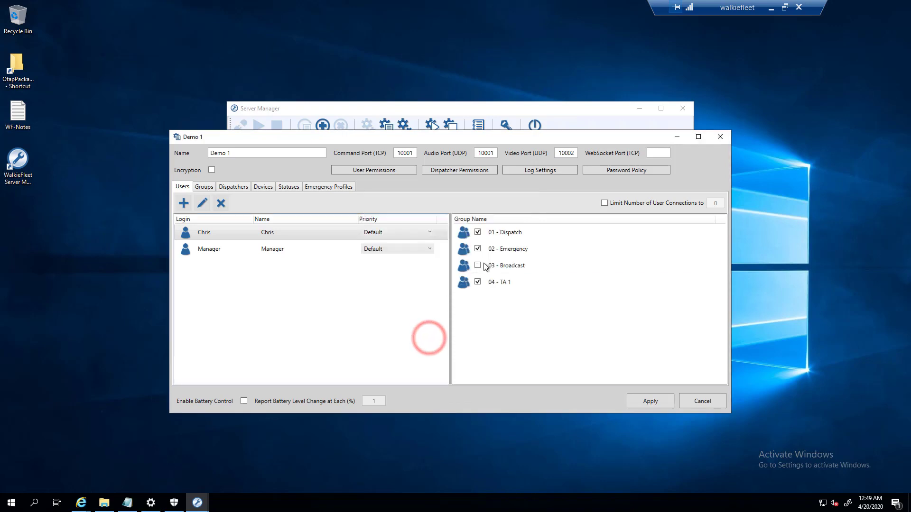
# - Review Log Settings and Password Policy without changes, then move the server list window up
pyautogui.click(540, 172)
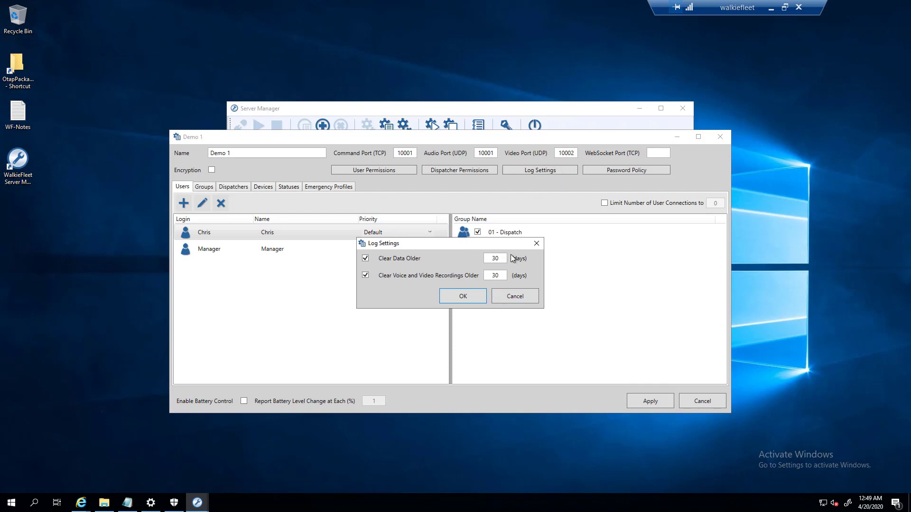
pyautogui.click(530, 244)
pyautogui.click(592, 171)
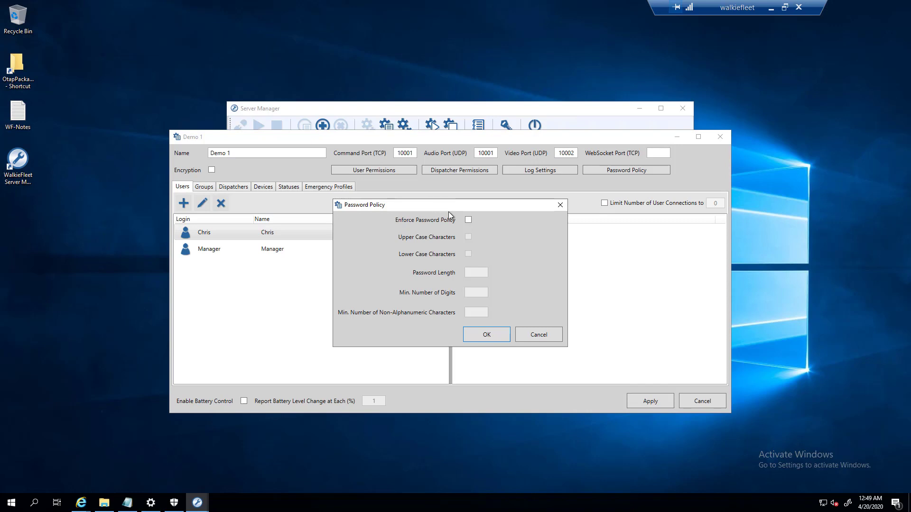
pyautogui.click(560, 206)
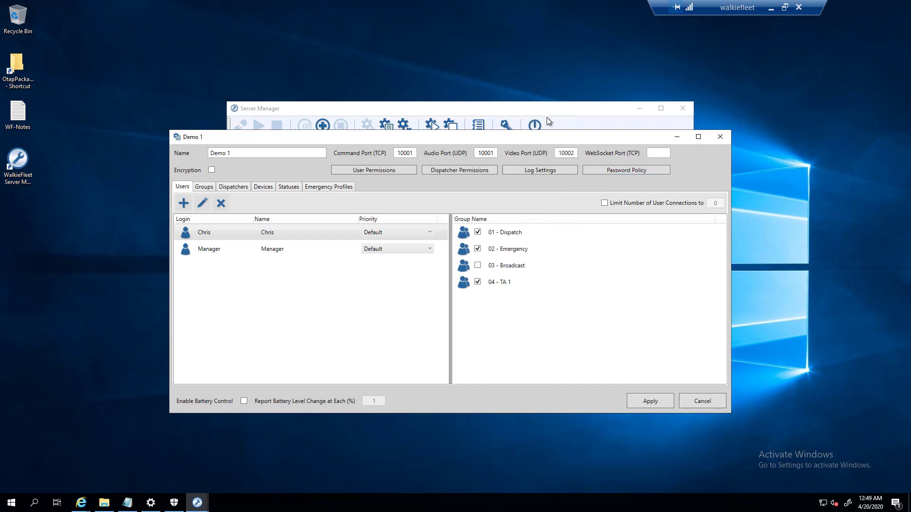
pyautogui.moveTo(544, 108); pyautogui.dragTo(480, 42)
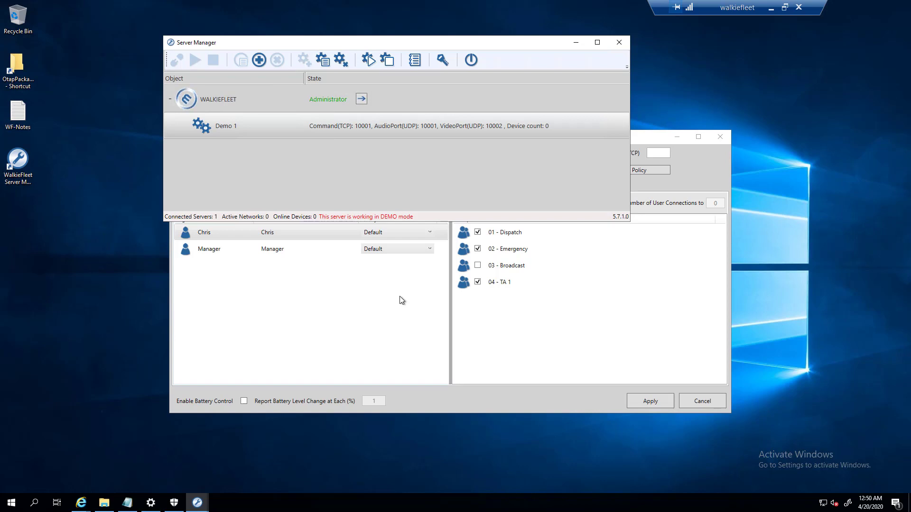
# - Apply the Demo 1 network settings and reopen them
pyautogui.click(636, 261)
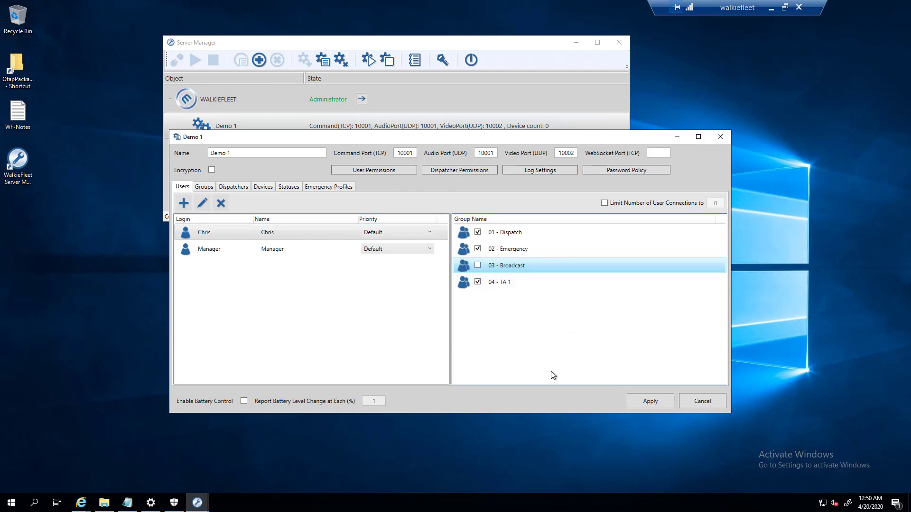
pyautogui.click(646, 401)
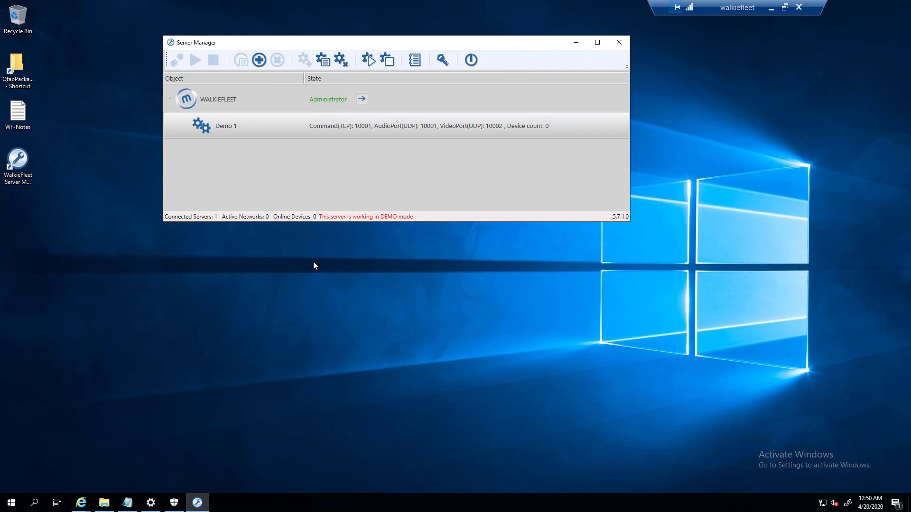
pyautogui.doubleClick(230, 135)
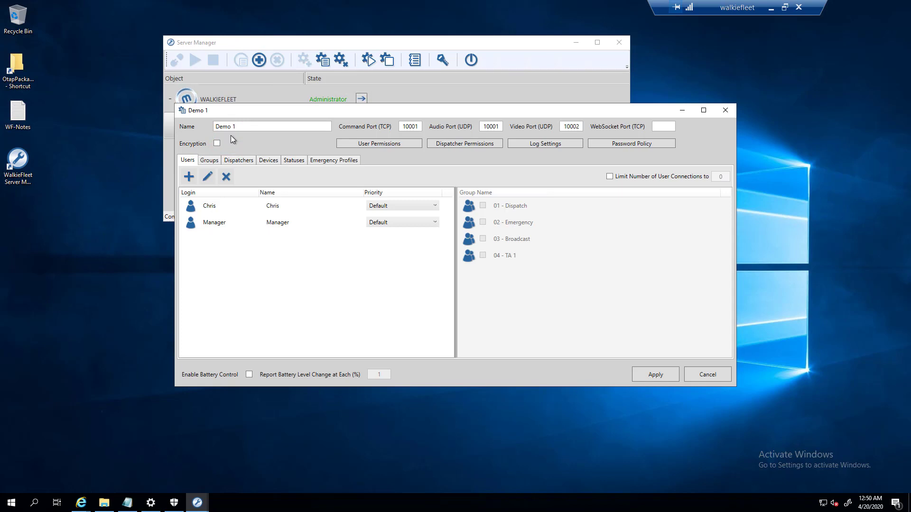
# - Check the 01 - Dispatch group members and Chris's groups, then close Demo 1 settings
pyautogui.click(209, 160)
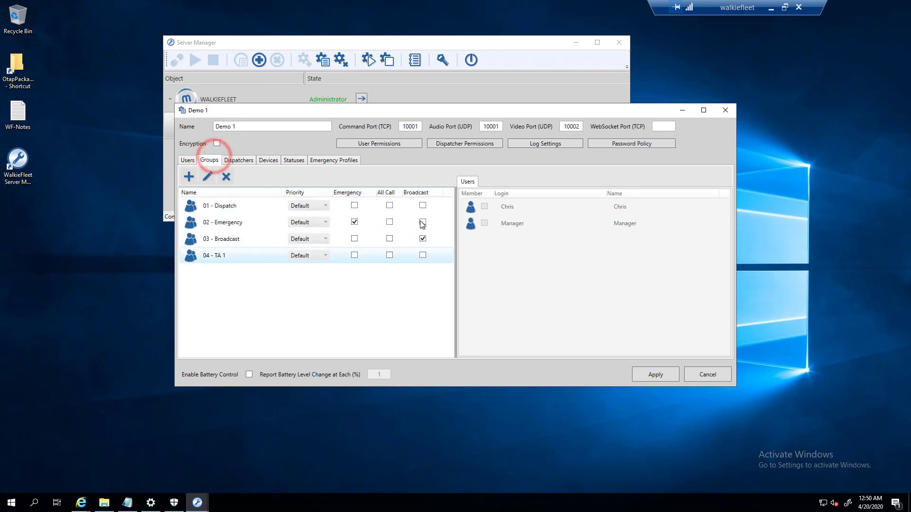
pyautogui.click(249, 207)
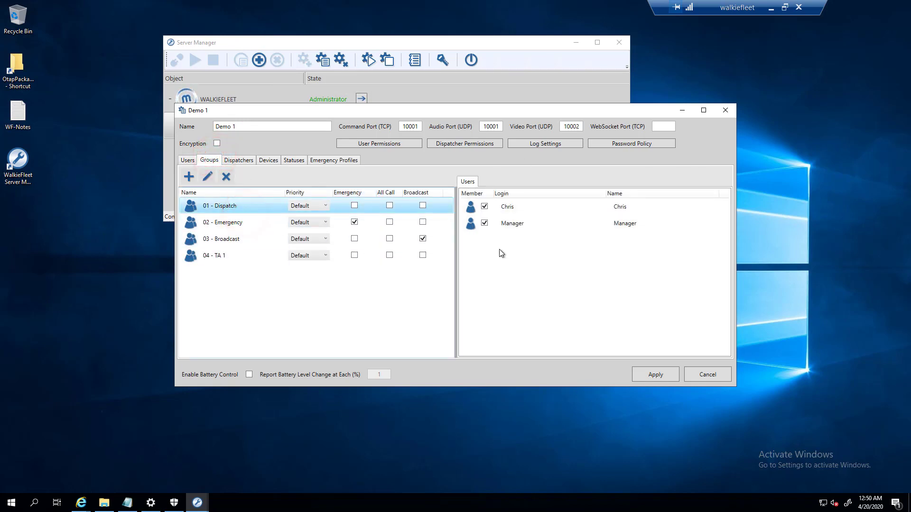
pyautogui.click(186, 159)
pyautogui.click(221, 209)
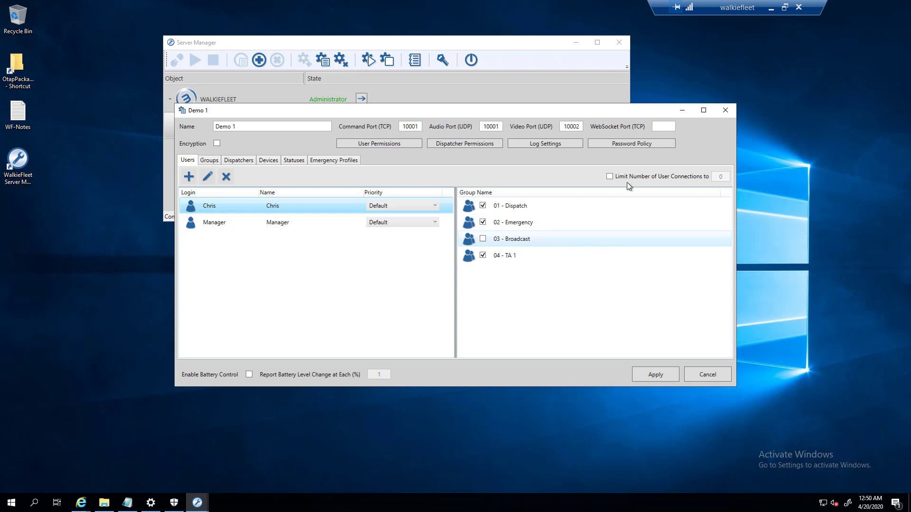
pyautogui.click(725, 109)
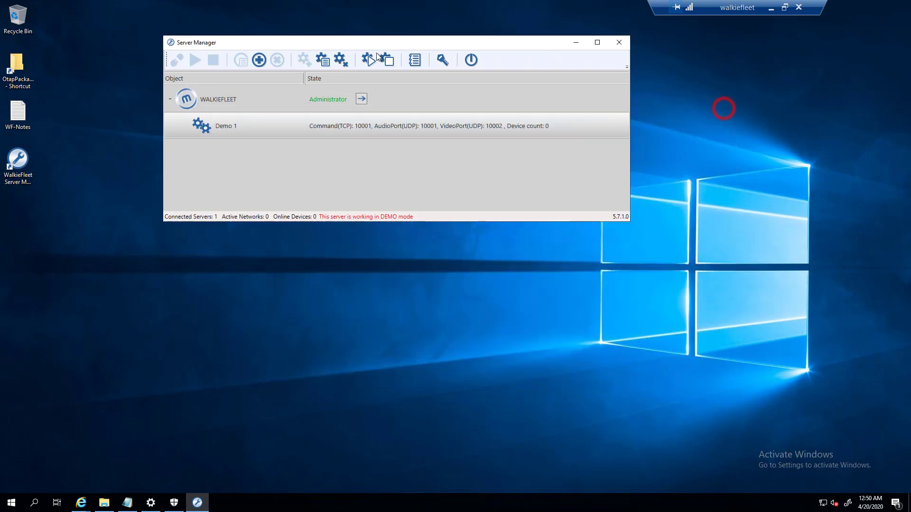
pyautogui.click(266, 109)
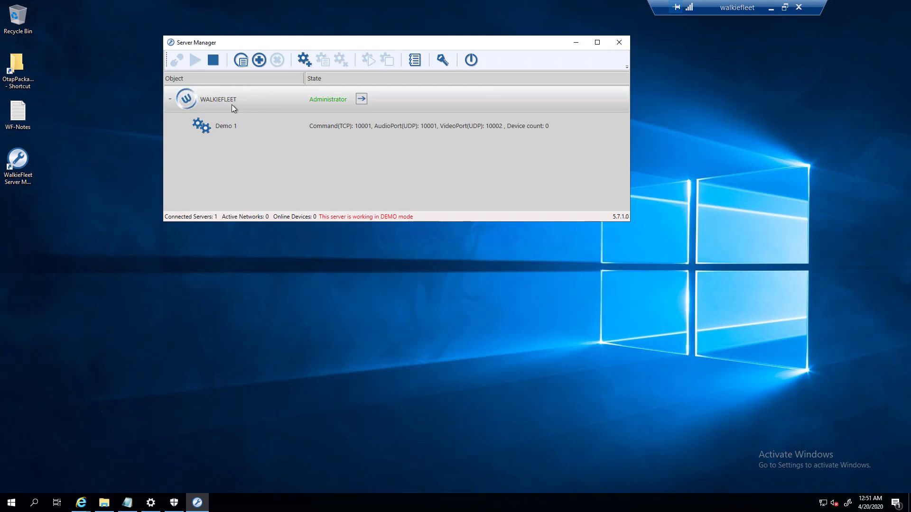
# - Start Demo 1 and change its command, audio and video ports to 10000/10000/10001
pyautogui.click(232, 124)
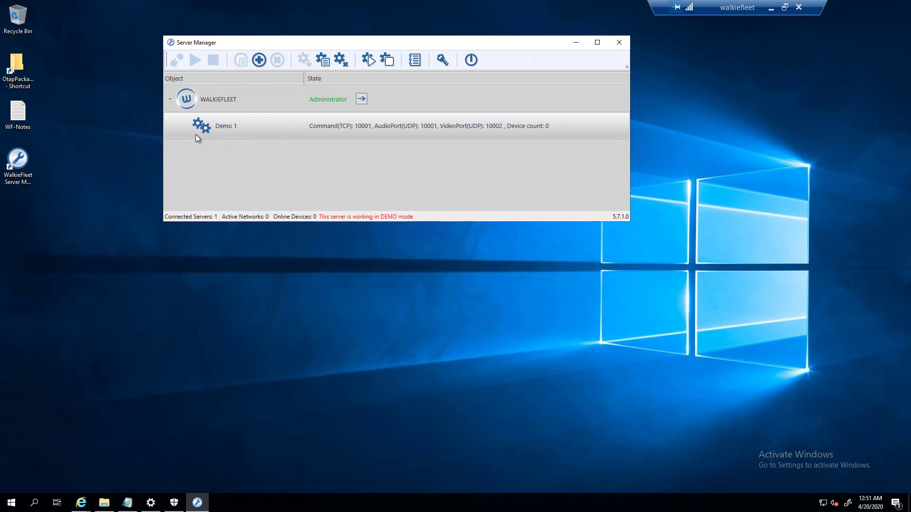
pyautogui.click(375, 64)
pyautogui.click(324, 60)
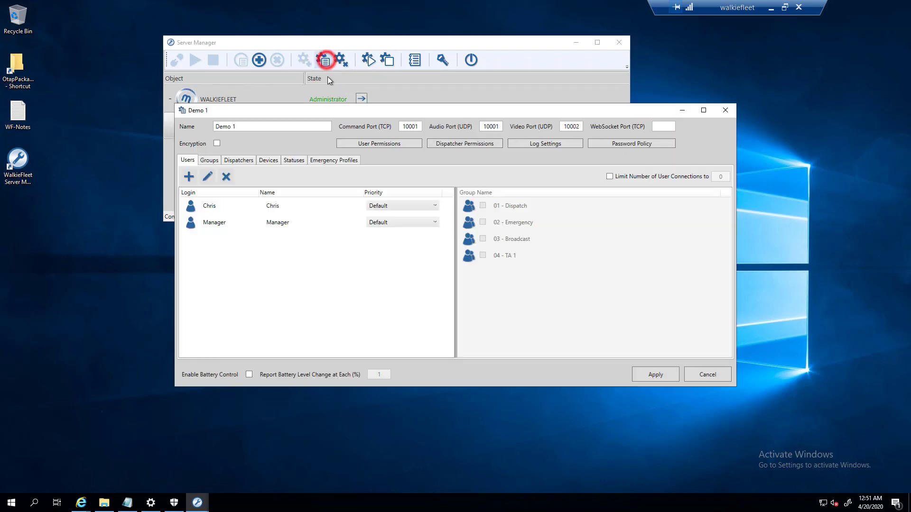
pyautogui.click(417, 126)
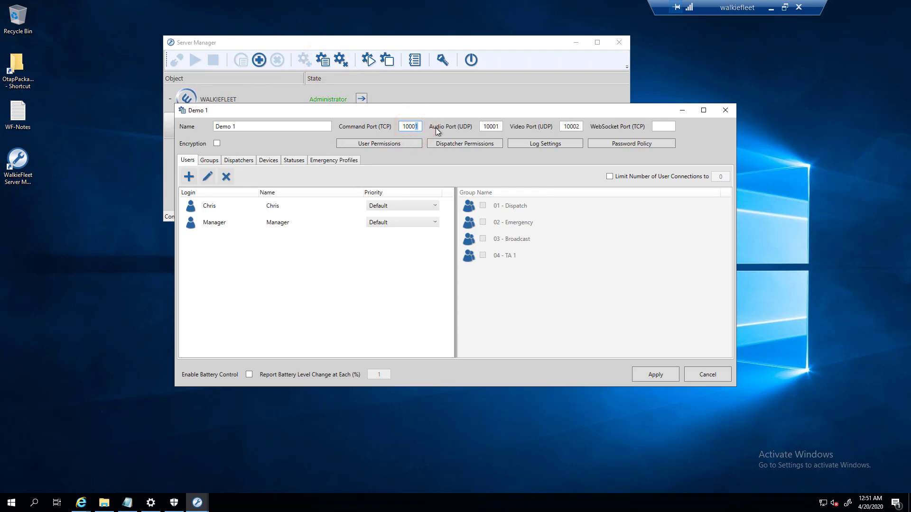
pyautogui.click(496, 125)
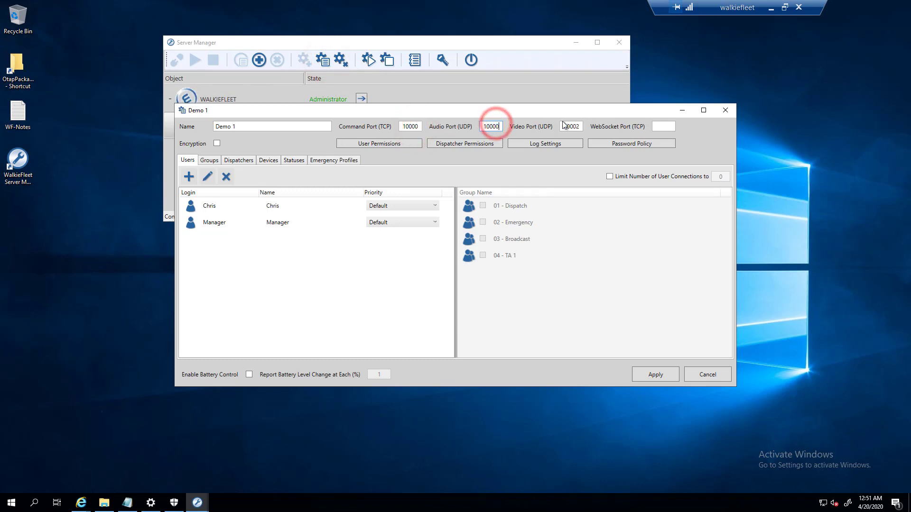
pyautogui.click(577, 126)
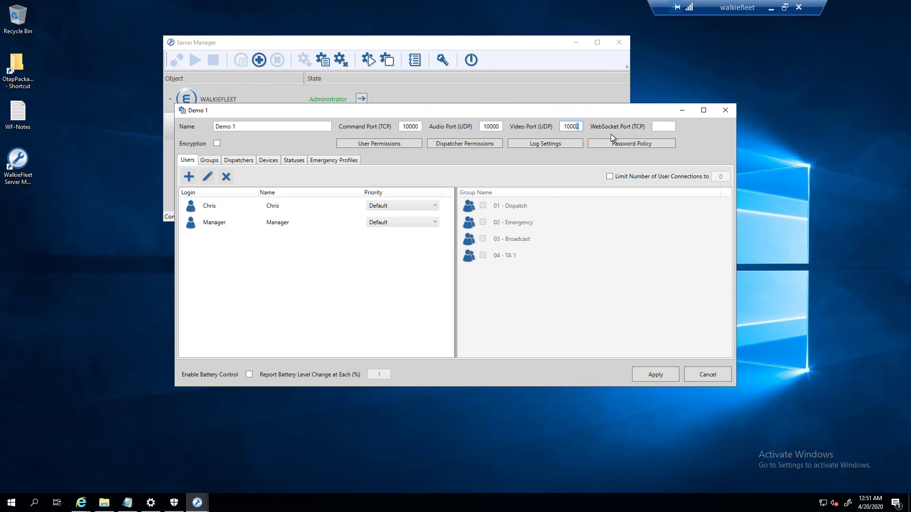
pyautogui.click(656, 371)
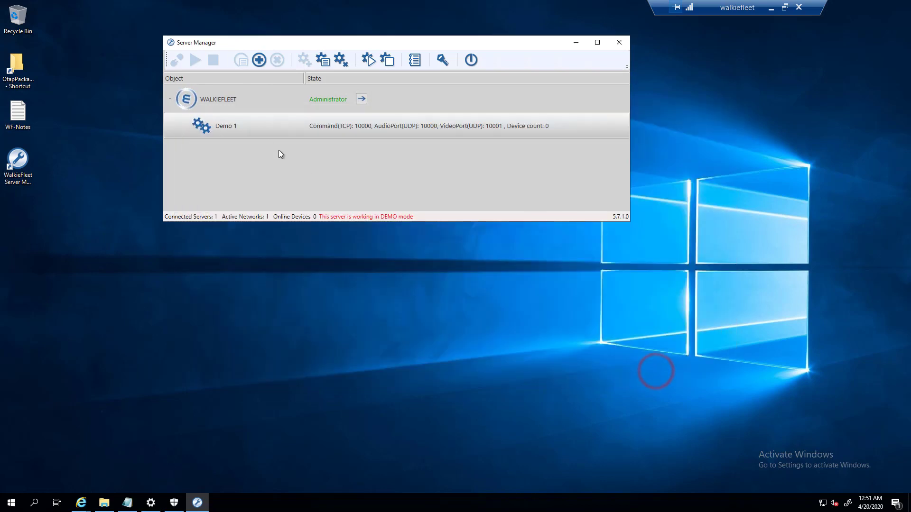
# - Stop and restart Demo 1, then verify the new ports in its network settings
pyautogui.click(258, 131)
pyautogui.click(387, 60)
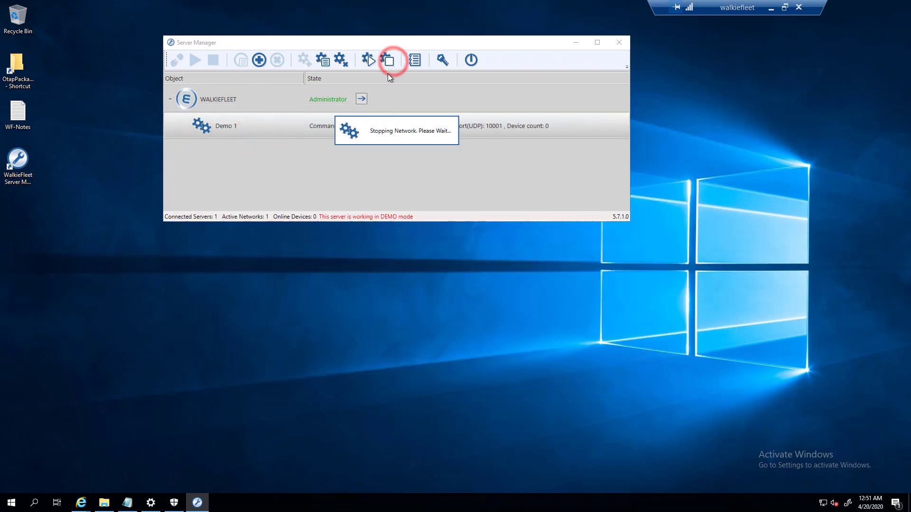
pyautogui.click(372, 59)
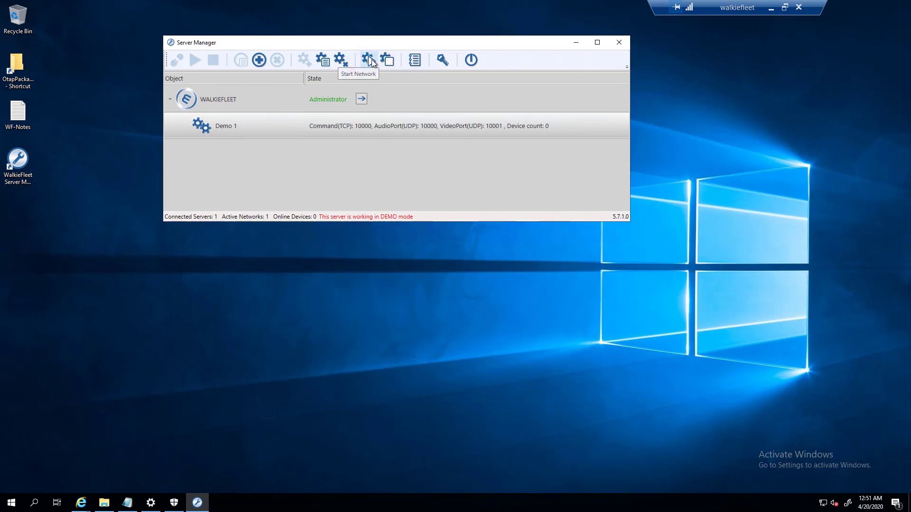
pyautogui.click(323, 59)
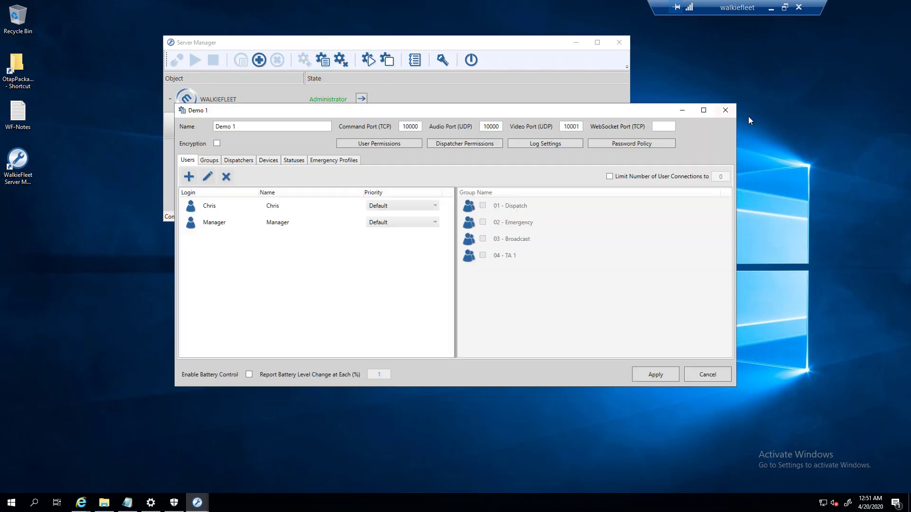
pyautogui.click(725, 110)
pyautogui.click(246, 107)
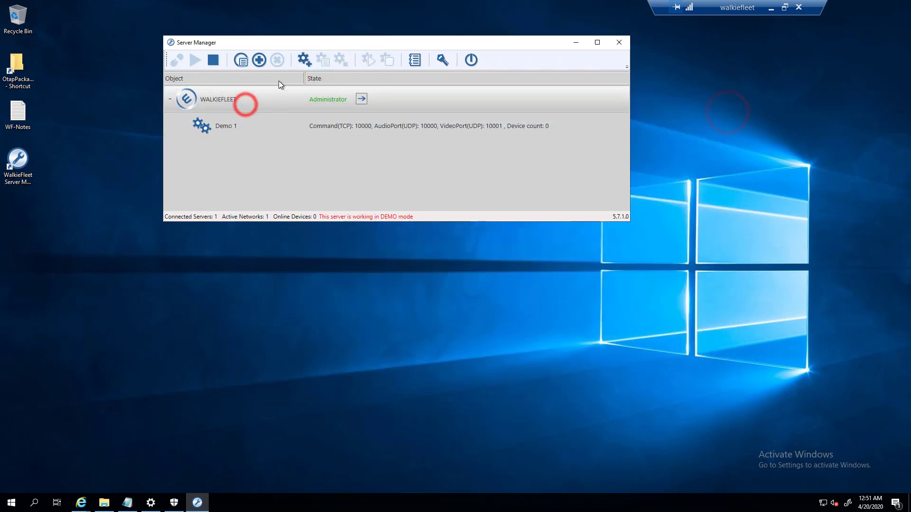
pyautogui.click(243, 62)
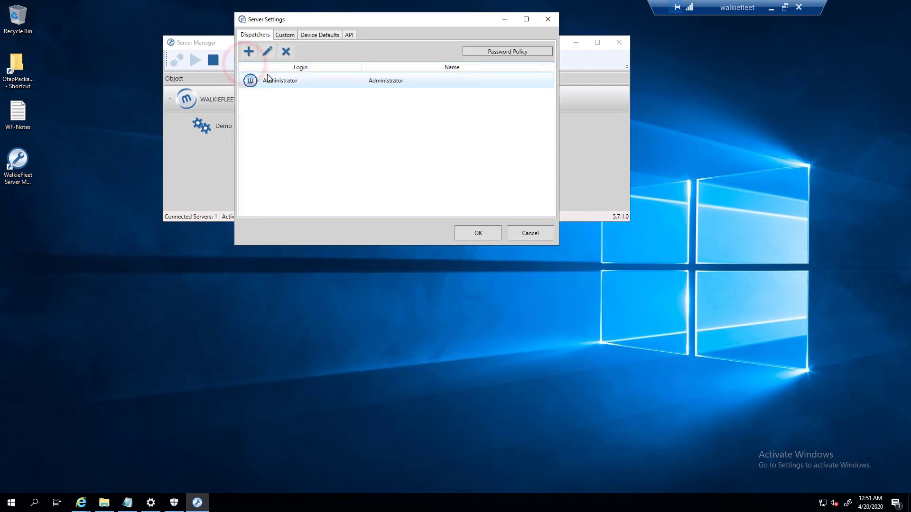
# - Allow the Administrator dispatcher on network Demo 1 with All Groups and save
pyautogui.click(267, 81)
pyautogui.click(265, 53)
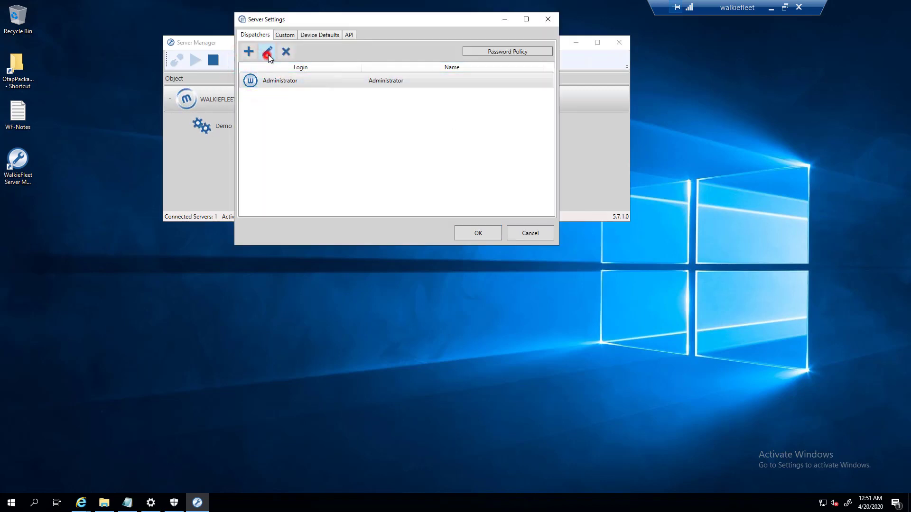
pyautogui.click(371, 79)
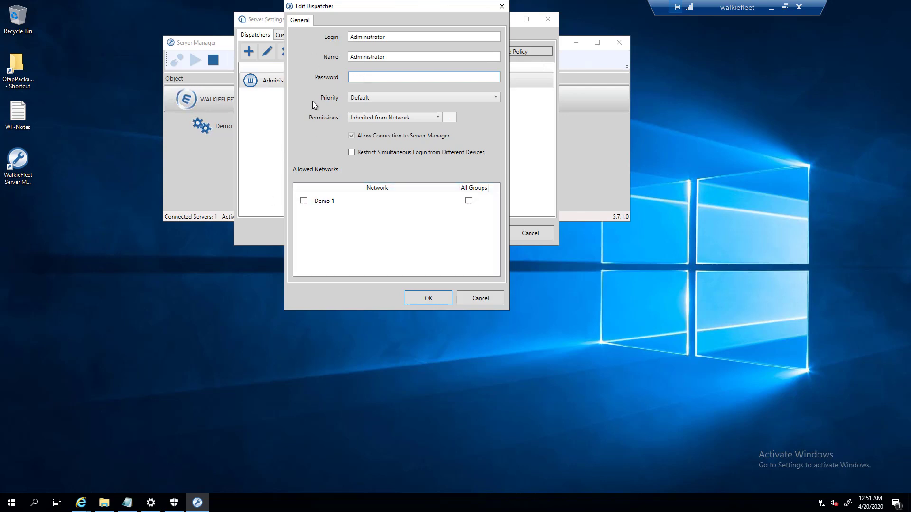
pyautogui.click(321, 200)
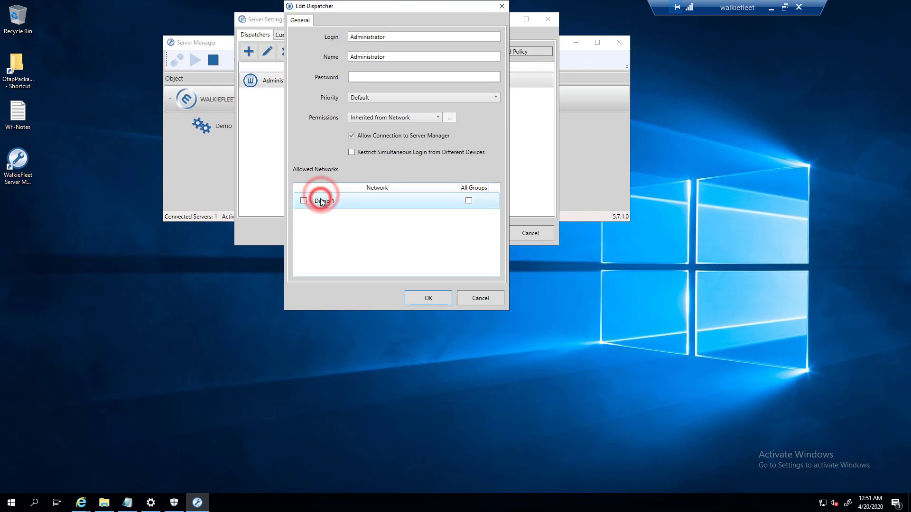
pyautogui.click(304, 200)
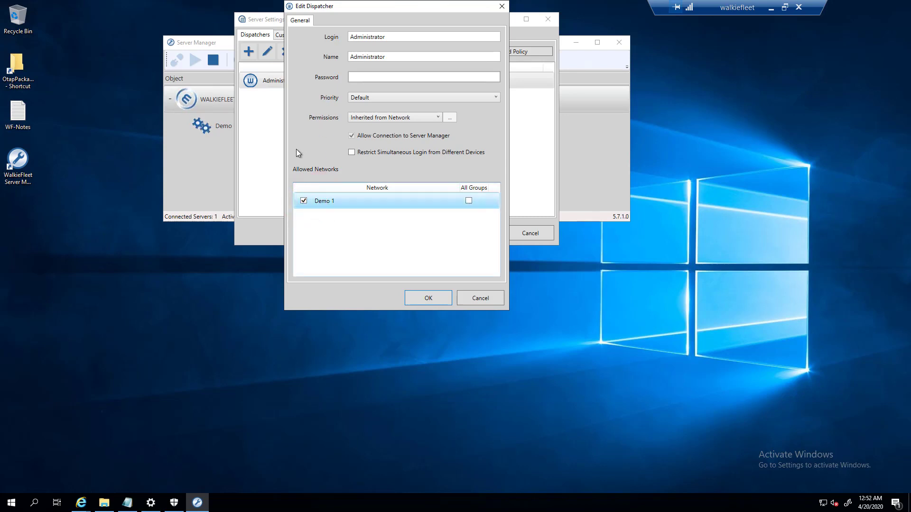
pyautogui.click(469, 200)
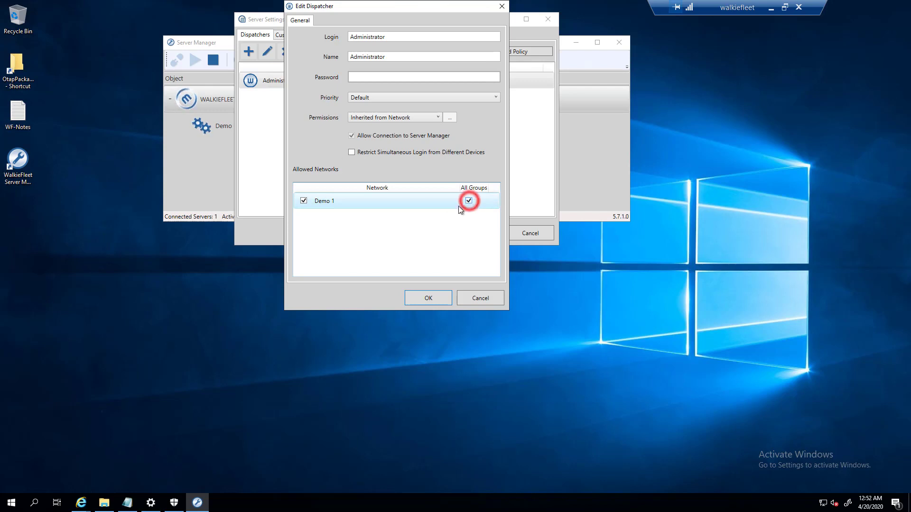
pyautogui.click(312, 204)
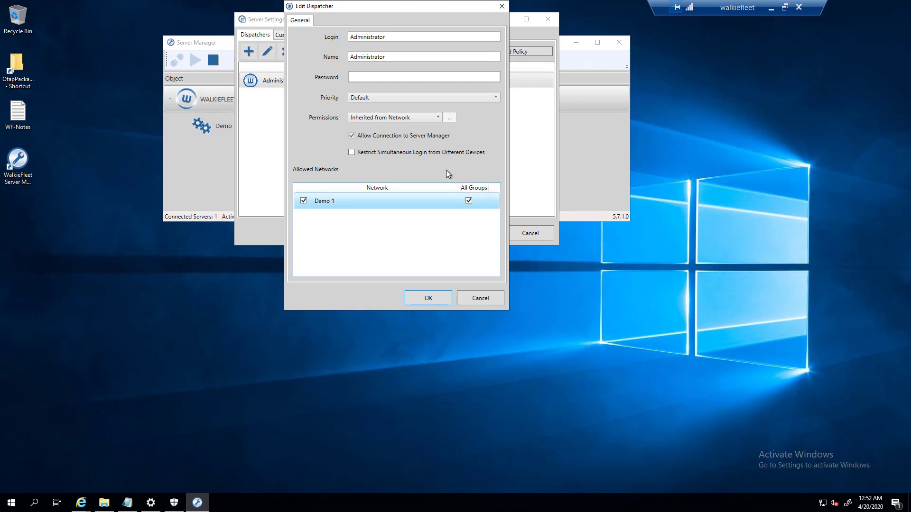
pyautogui.click(422, 297)
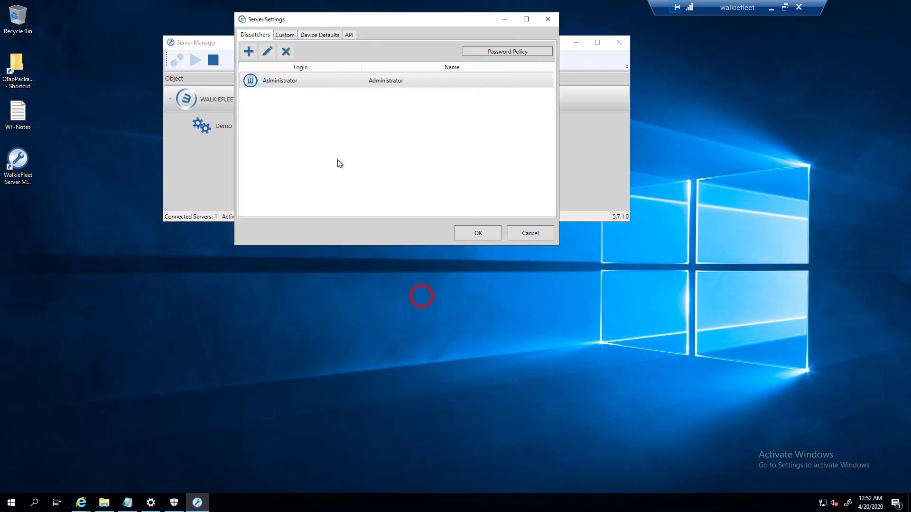
# - In Custom server settings, hide the demo link on client login and enable Allowed Servers
pyautogui.click(279, 35)
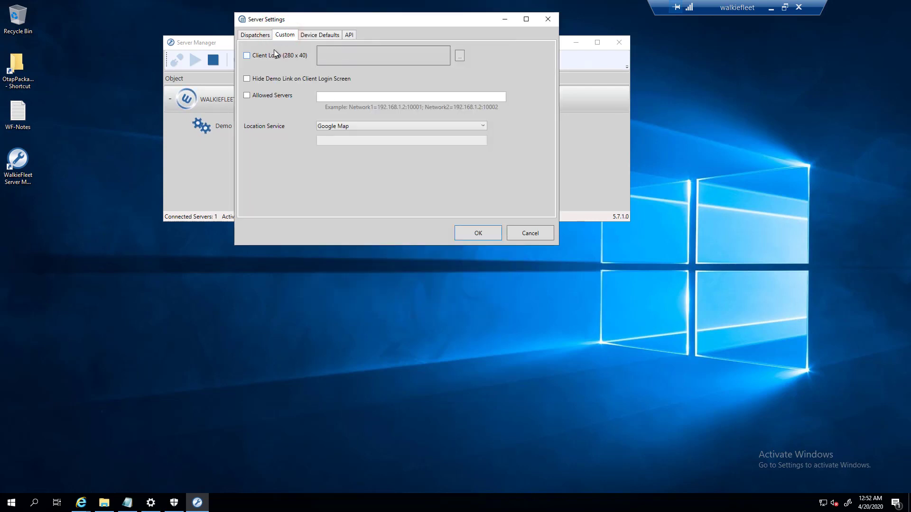
pyautogui.moveTo(280, 22); pyautogui.dragTo(293, 160)
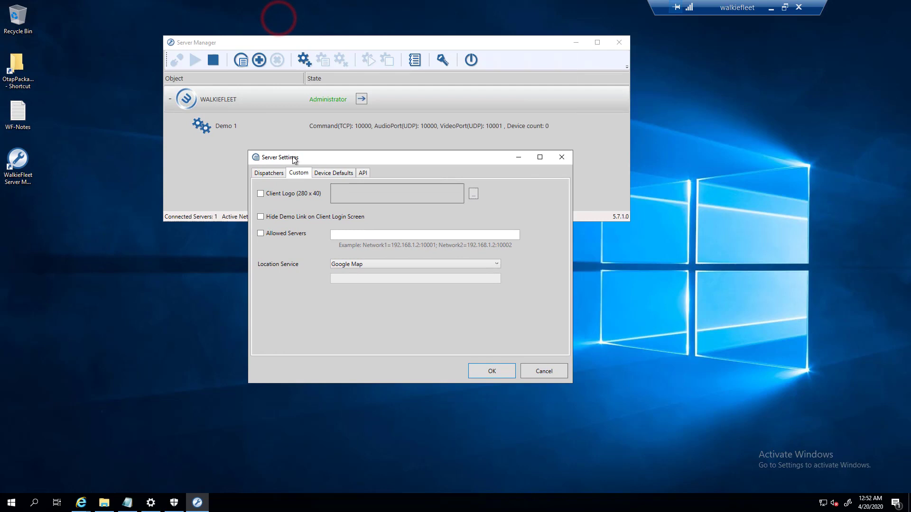
pyautogui.click(278, 197)
pyautogui.click(285, 197)
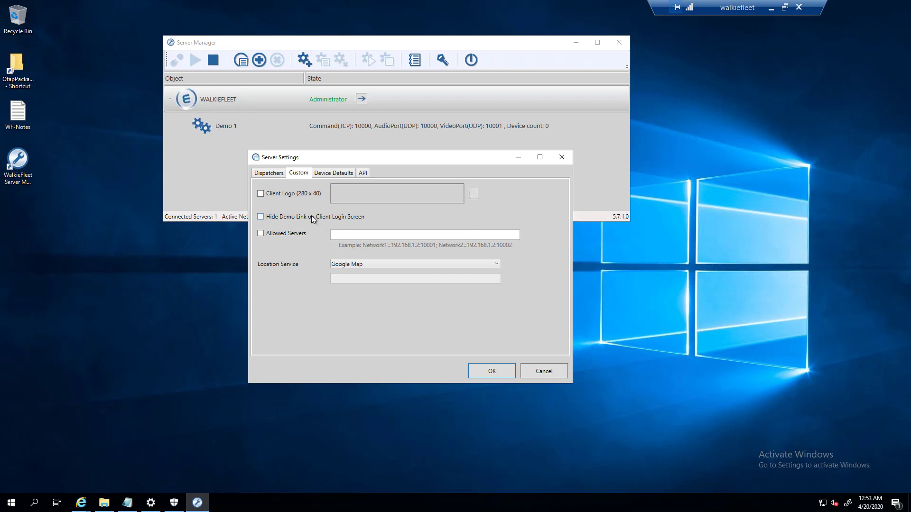
pyautogui.click(292, 216)
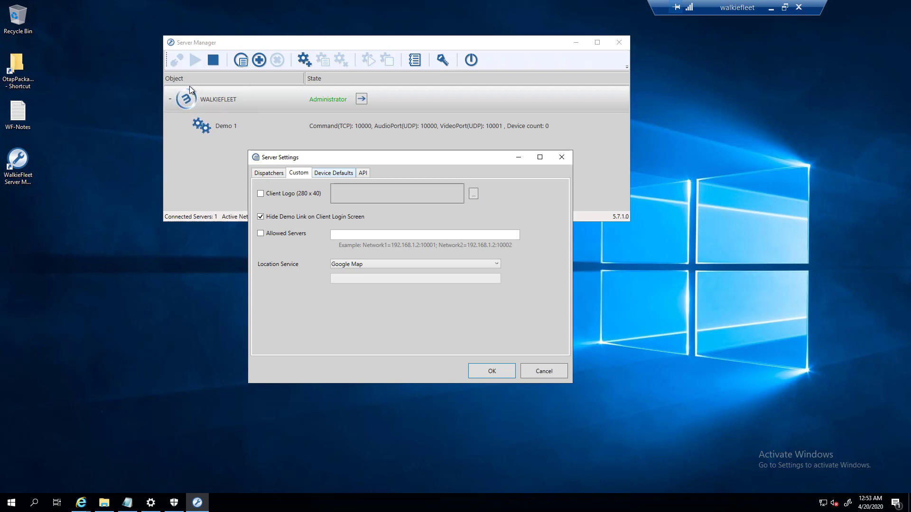
pyautogui.click(287, 234)
pyautogui.click(353, 233)
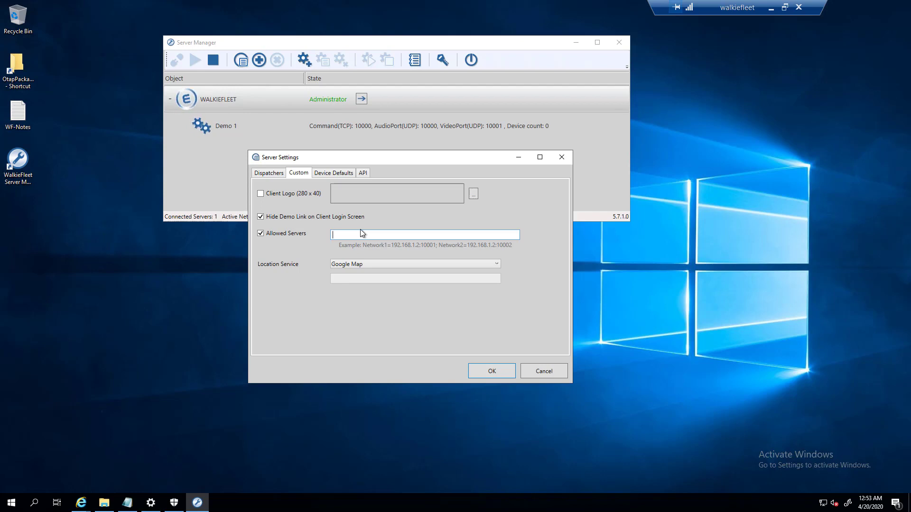
# - Leave the client logo option off and Location Service on Google Map
pyautogui.click(297, 195)
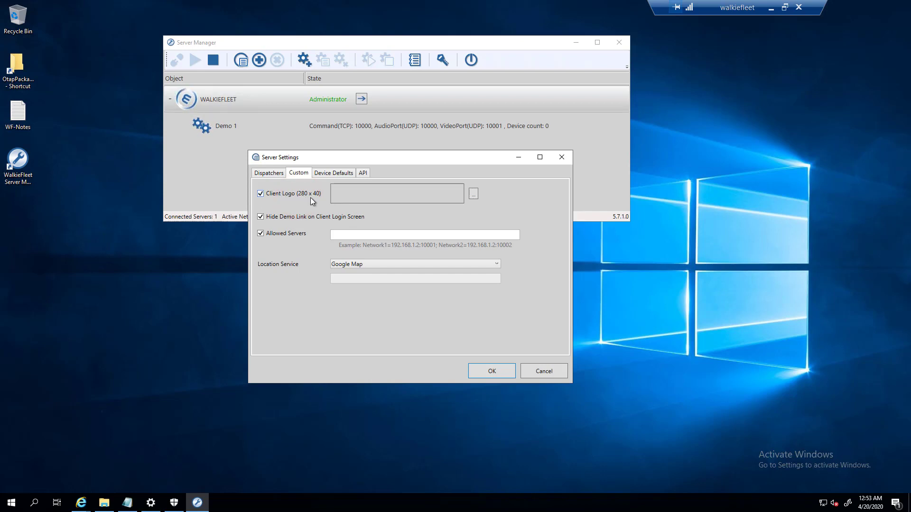
pyautogui.click(262, 195)
pyautogui.click(351, 265)
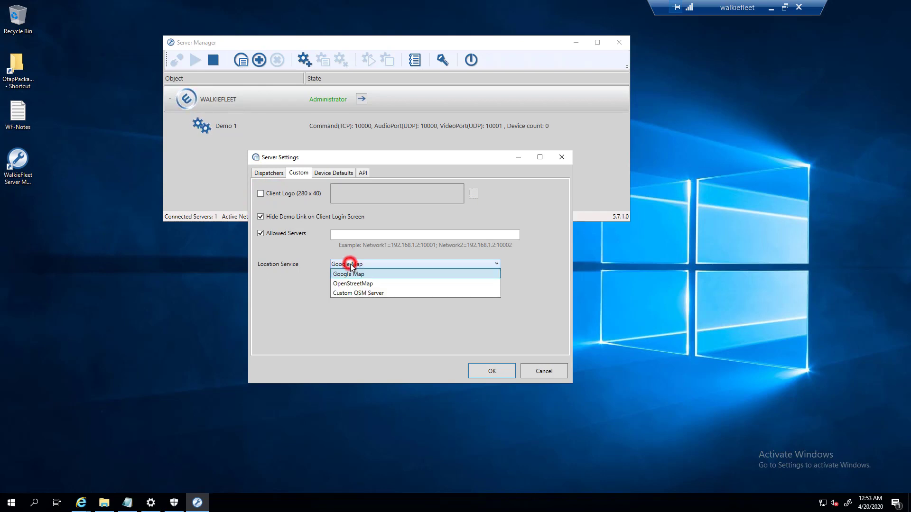
pyautogui.click(402, 275)
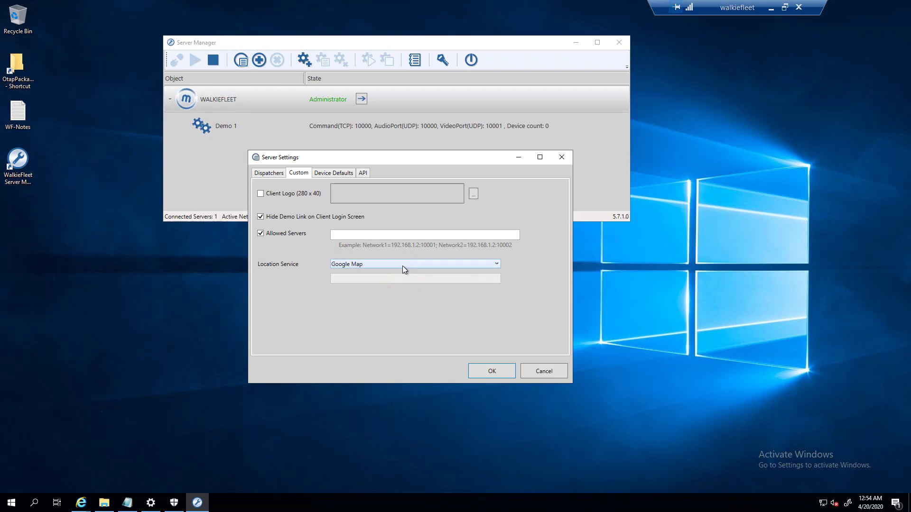
pyautogui.click(403, 265)
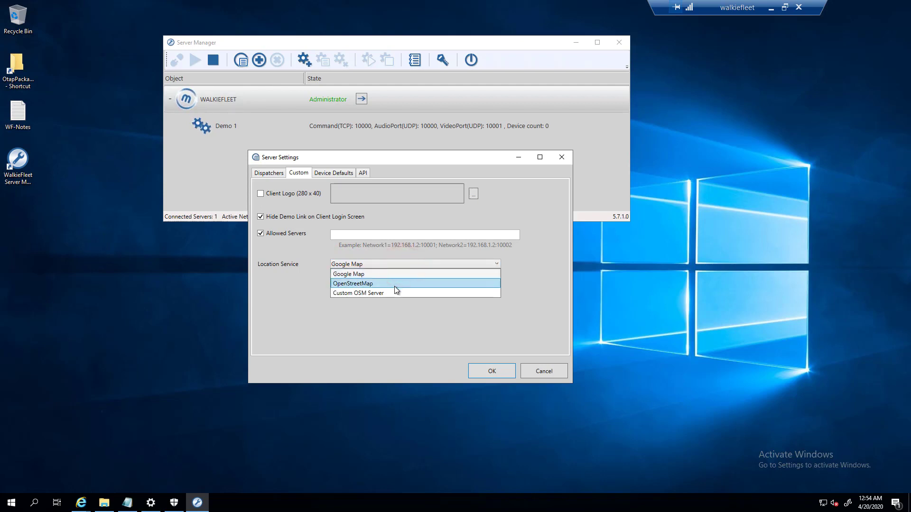
pyautogui.click(385, 319)
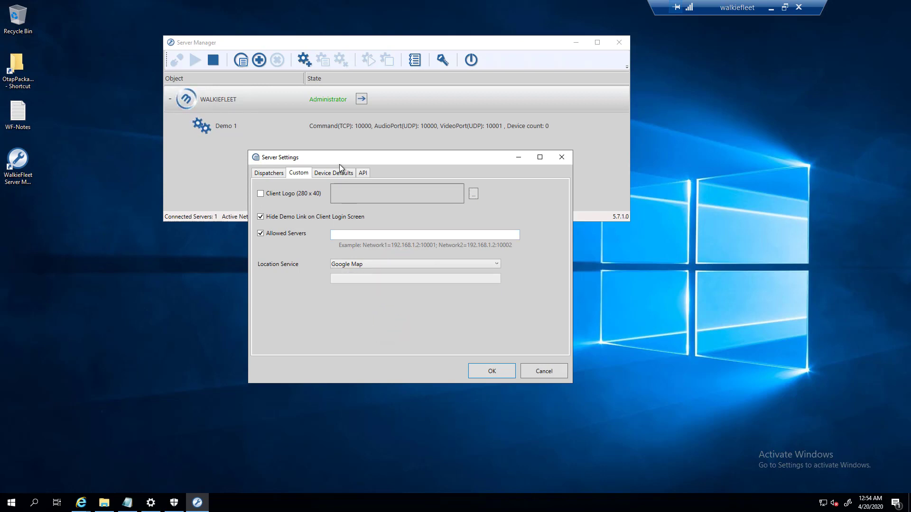
# - Review Device Defaults, keeping Super Wide Band voice quality, and the API options, then cancel
pyautogui.click(329, 174)
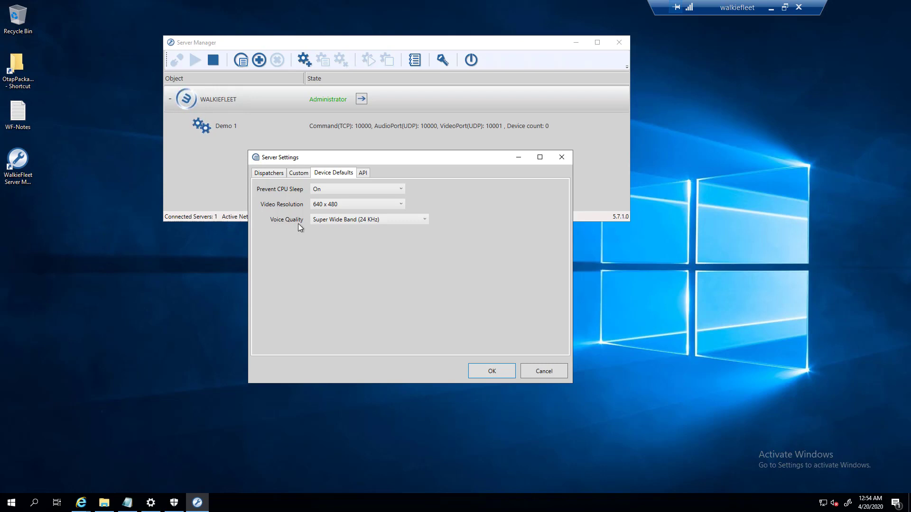
pyautogui.click(349, 222)
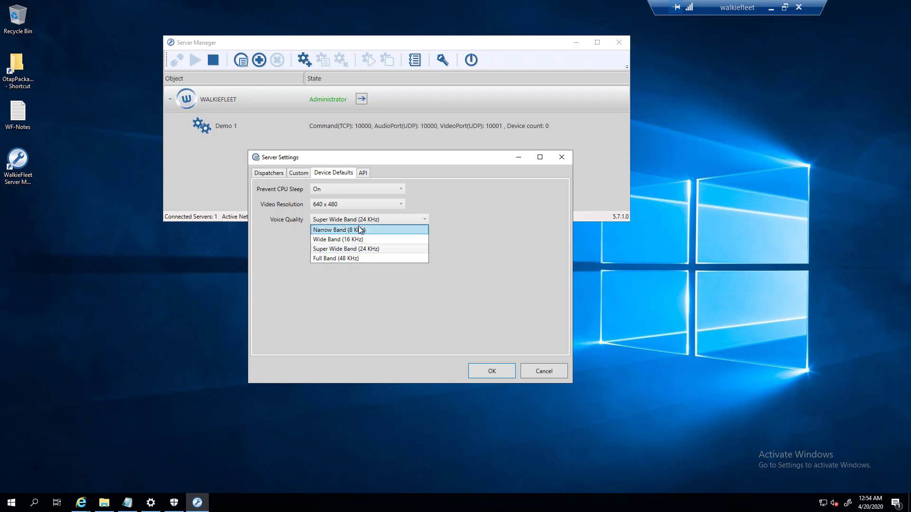
pyautogui.click(357, 295)
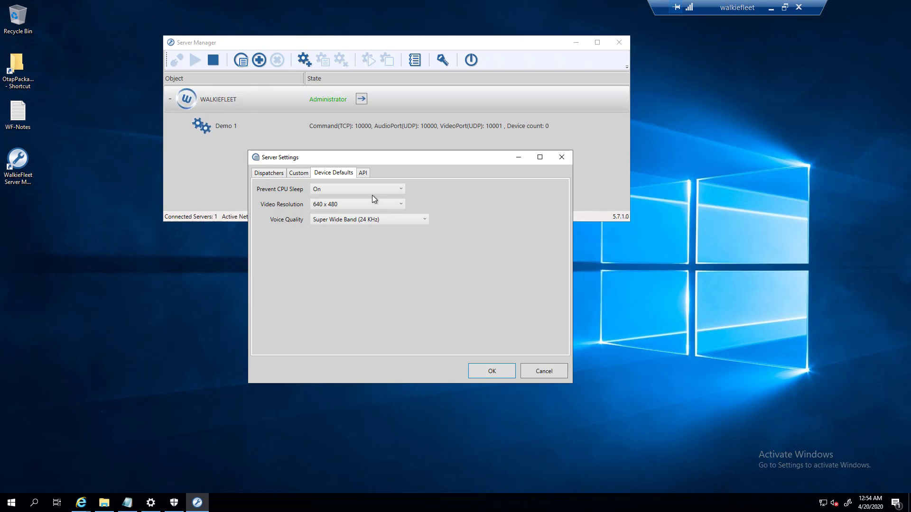
pyautogui.click(362, 173)
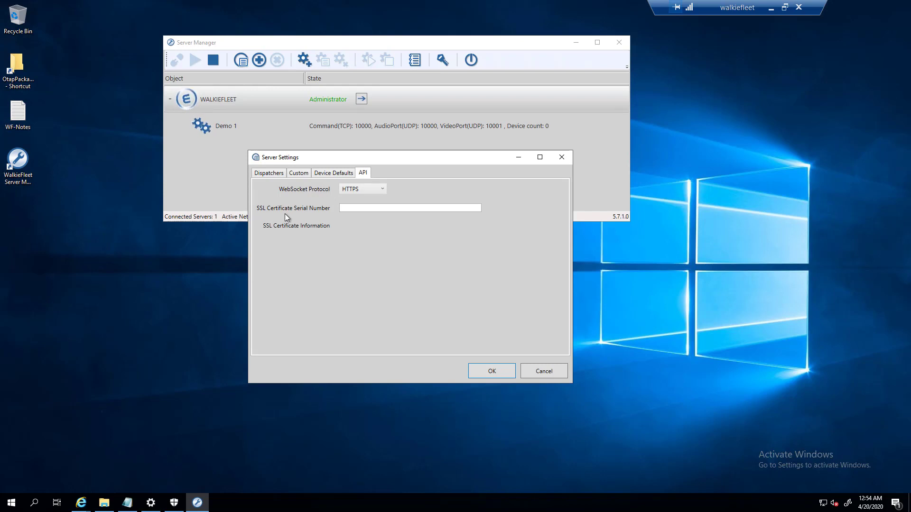
pyautogui.click(343, 208)
pyautogui.click(343, 208)
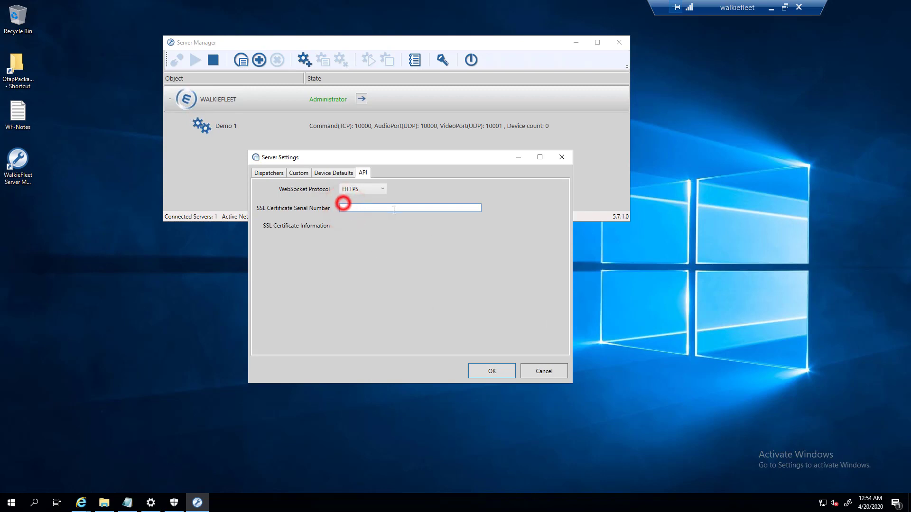
pyautogui.click(535, 369)
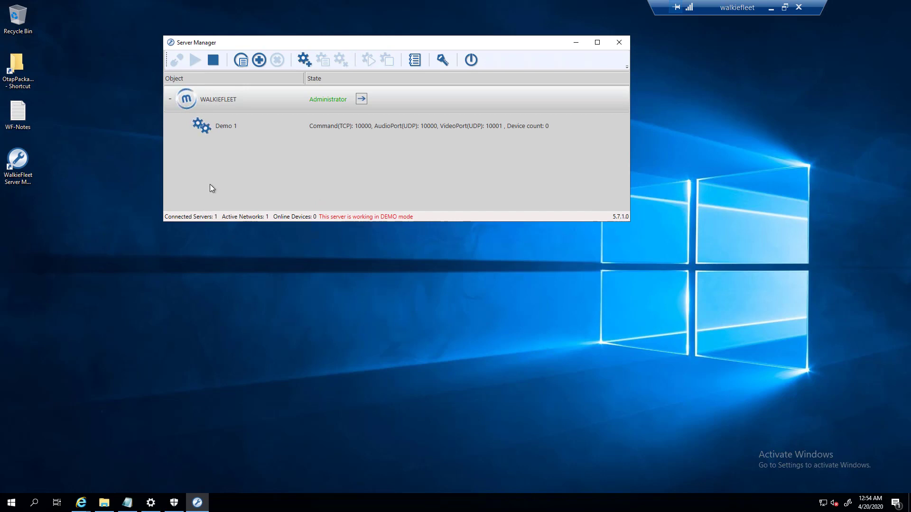
pyautogui.click(208, 42)
pyautogui.moveTo(208, 42); pyautogui.dragTo(248, 106)
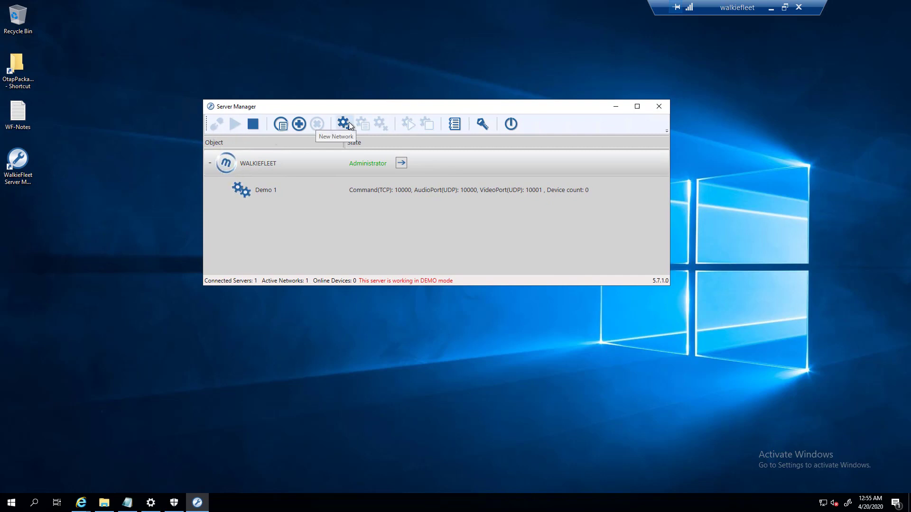
pyautogui.click(276, 188)
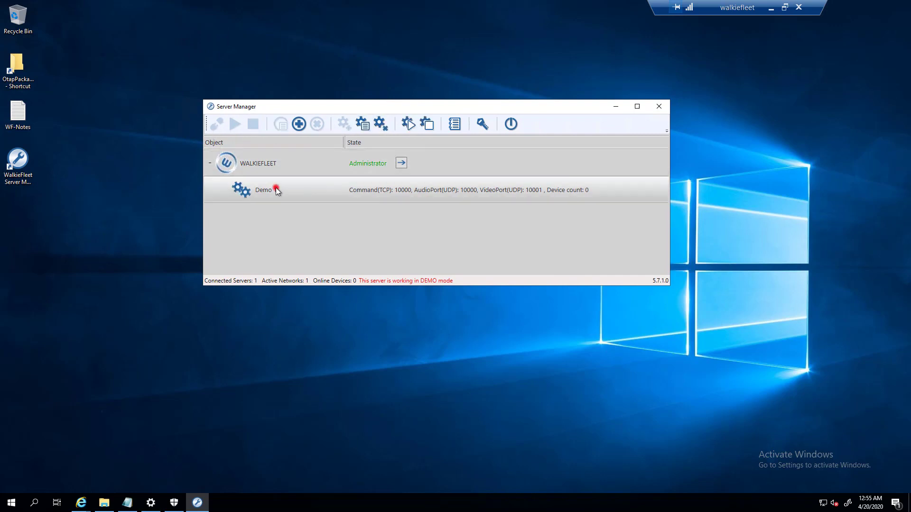
pyautogui.click(238, 162)
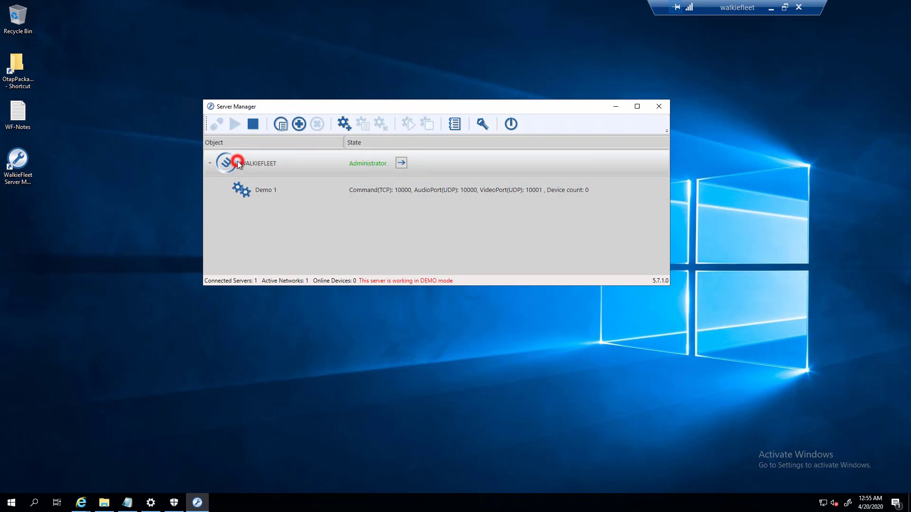
pyautogui.click(261, 185)
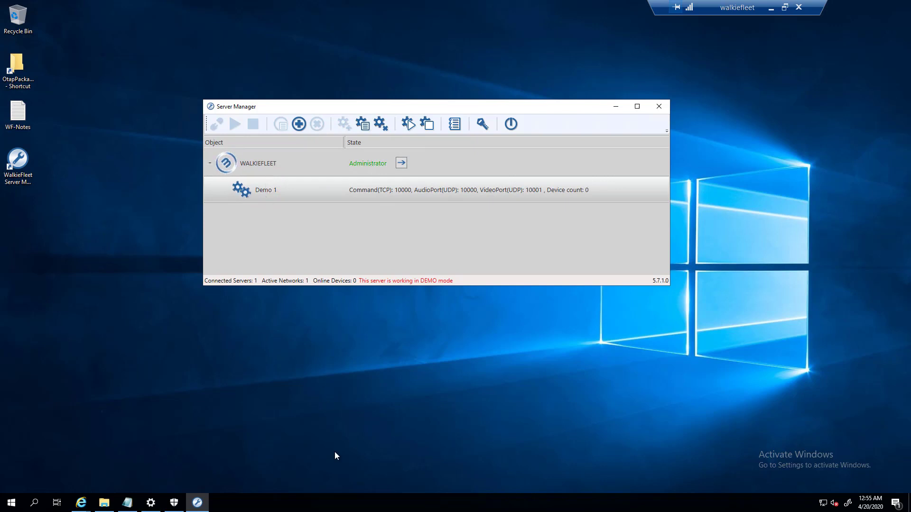
pyautogui.click(197, 503)
pyautogui.click(197, 502)
pyautogui.click(127, 502)
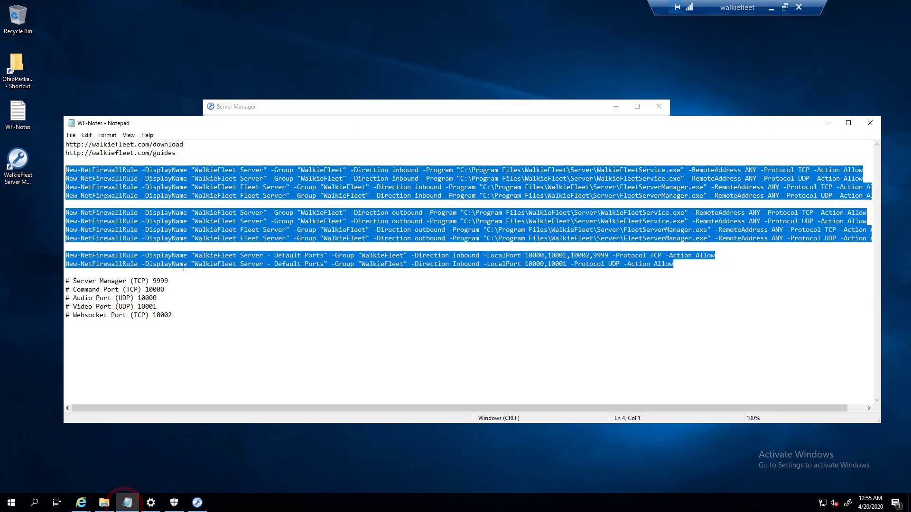
pyautogui.moveTo(171, 287); pyautogui.dragTo(171, 315)
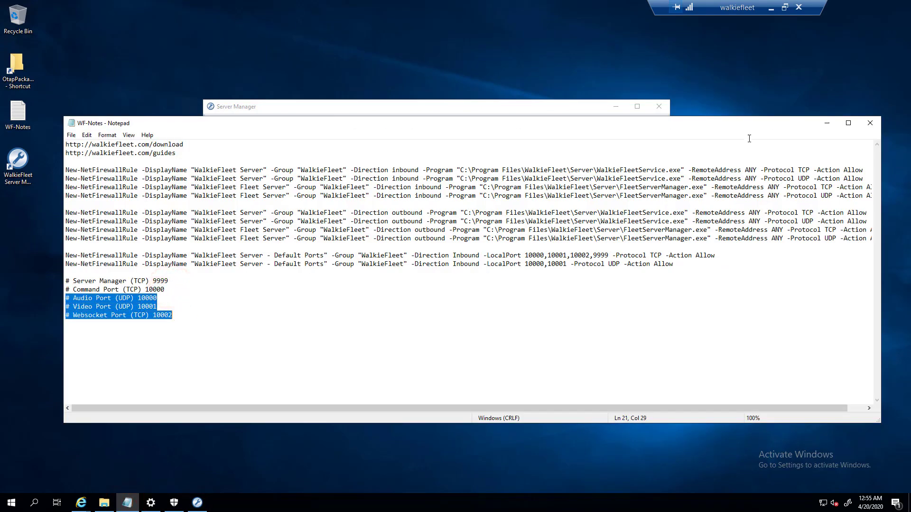
pyautogui.click(827, 125)
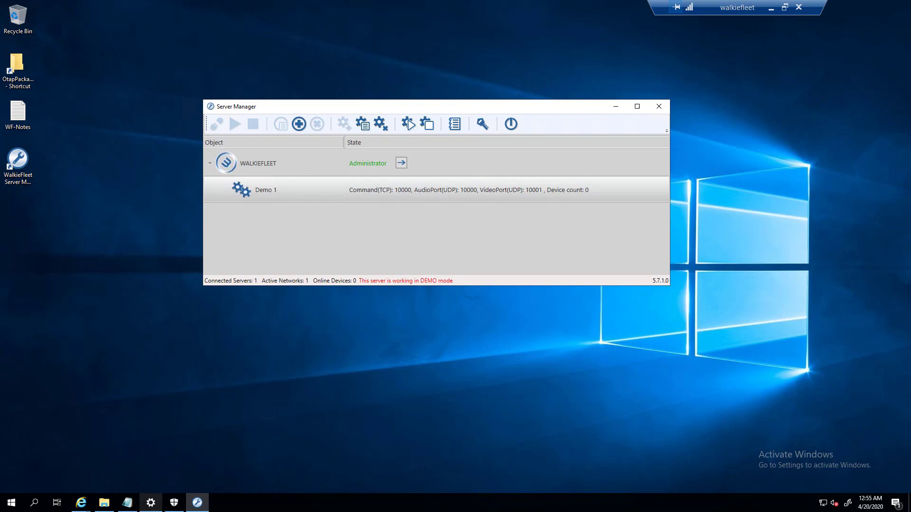
pyautogui.click(122, 504)
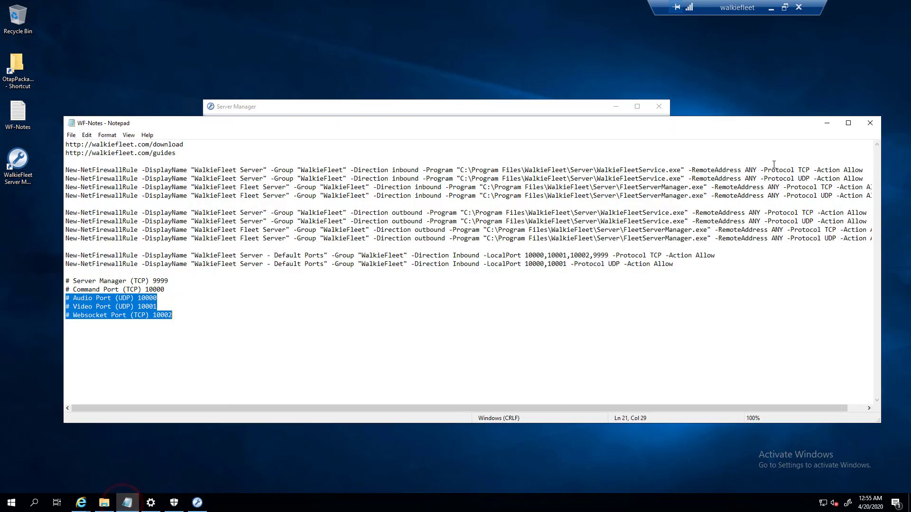
pyautogui.click(819, 122)
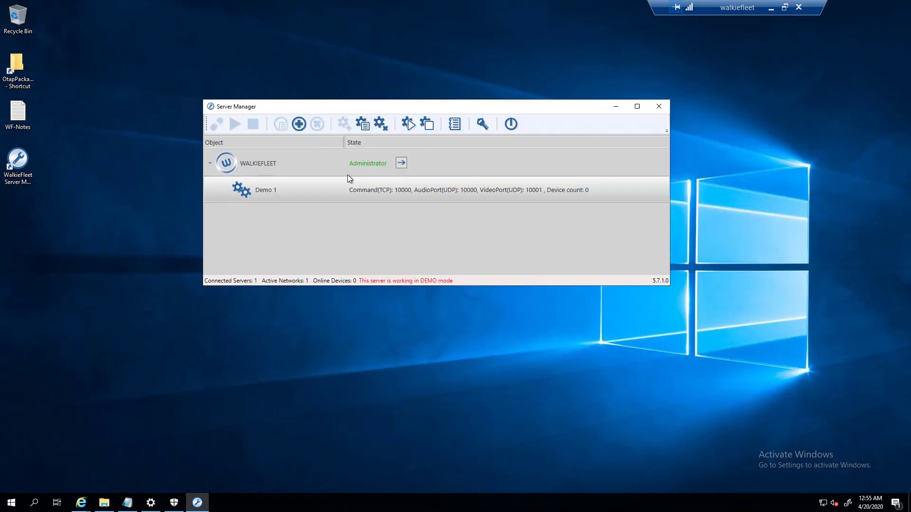
# - Reopen Demo 1 settings, view Dispatchers, and check the Manager and first user's groups (01, 02, 04)
pyautogui.doubleClick(308, 190)
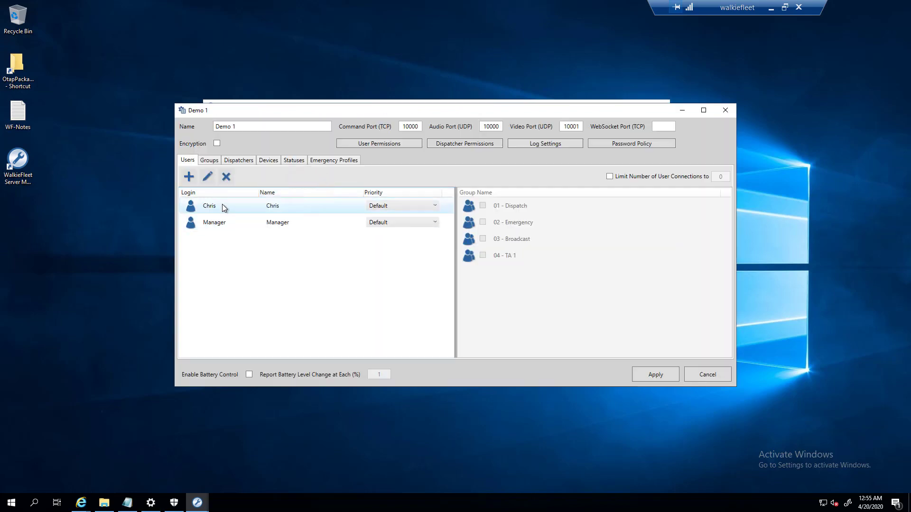
pyautogui.moveTo(237, 109); pyautogui.dragTo(258, 89)
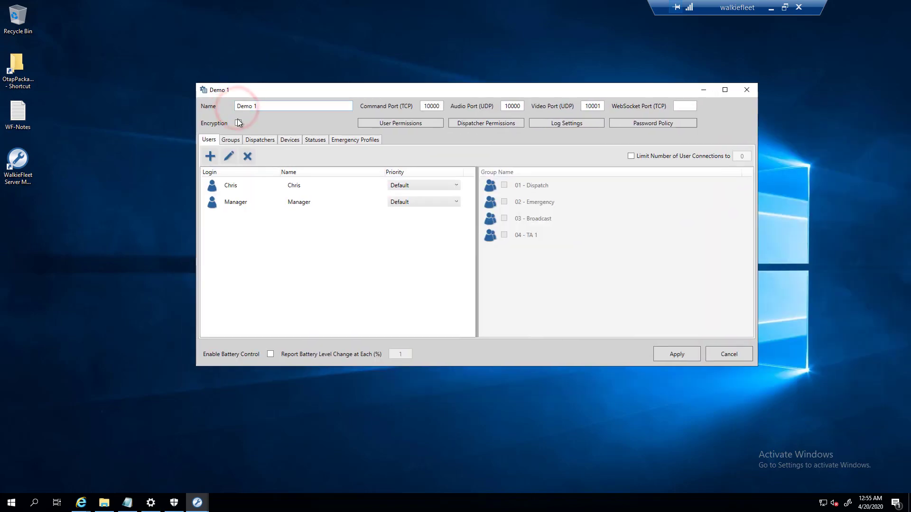
pyautogui.click(268, 143)
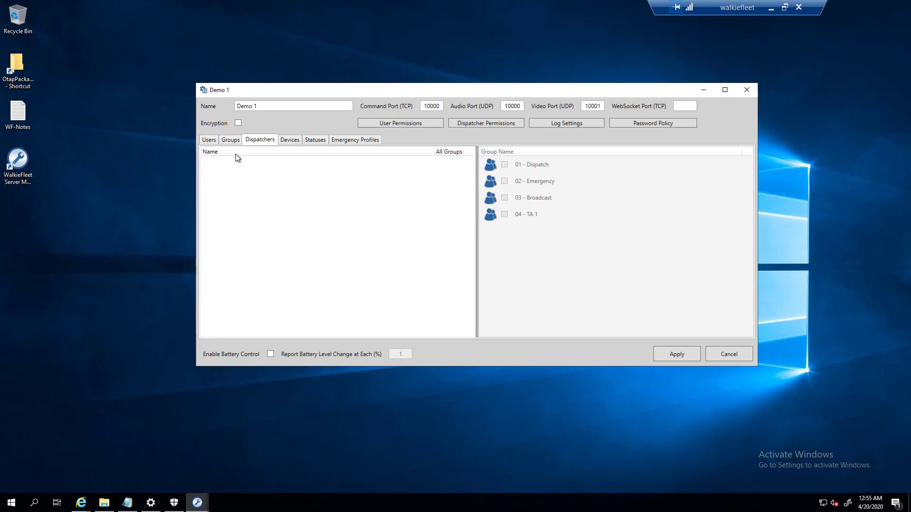
pyautogui.click(209, 140)
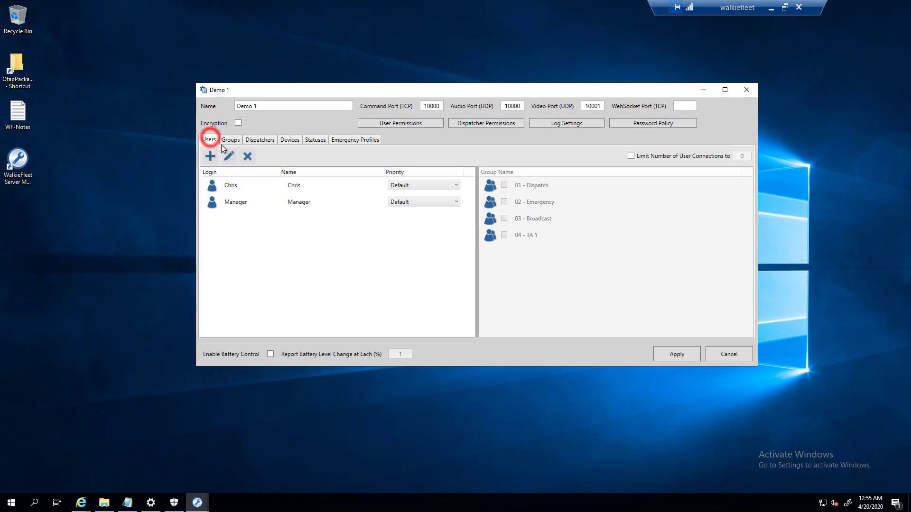
pyautogui.click(236, 199)
pyautogui.click(235, 186)
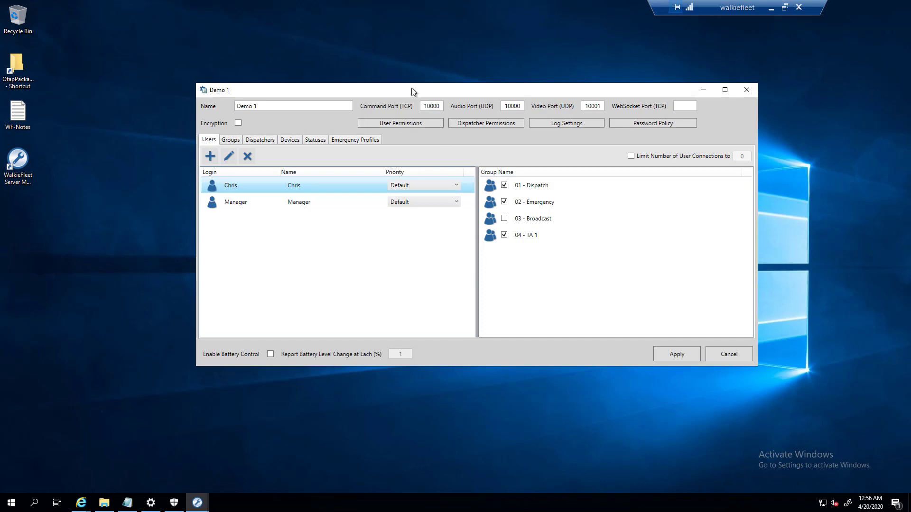
pyautogui.moveTo(383, 90); pyautogui.dragTo(373, 65)
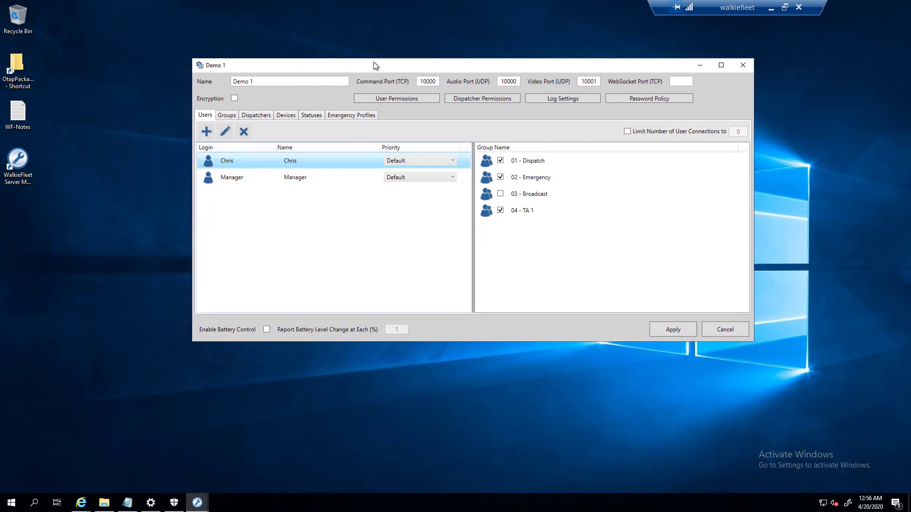
pyautogui.moveTo(363, 64); pyautogui.dragTo(332, 83)
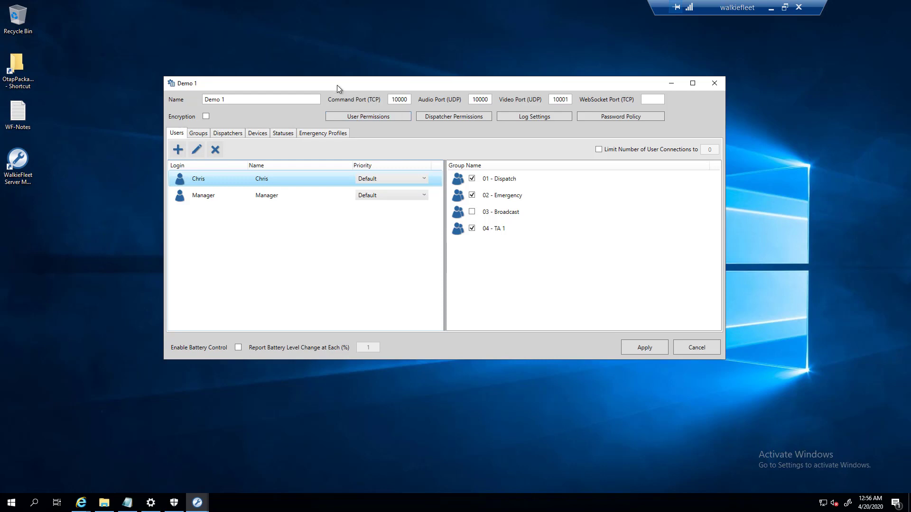
pyautogui.moveTo(335, 82); pyautogui.dragTo(419, 87)
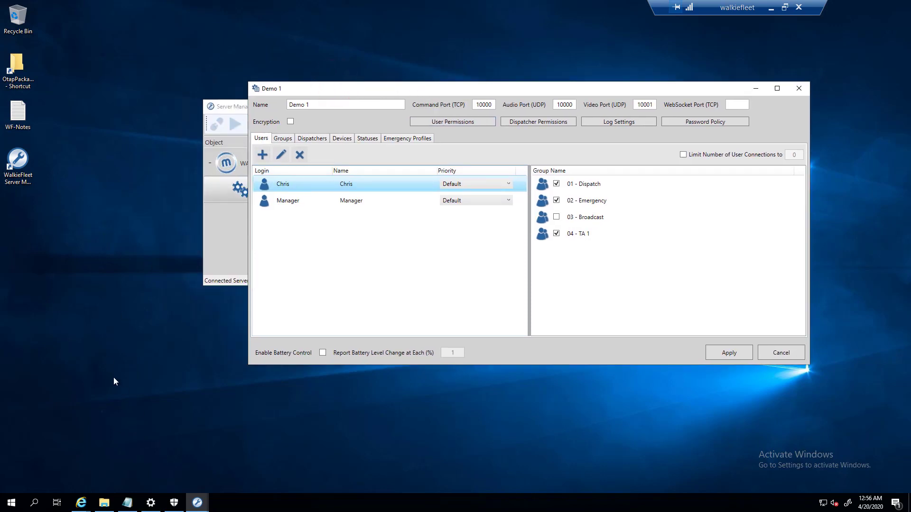
# - View the empty OtapPackages folder, close it, and bring the WF-Notes firewall notes forward
pyautogui.click(15, 66)
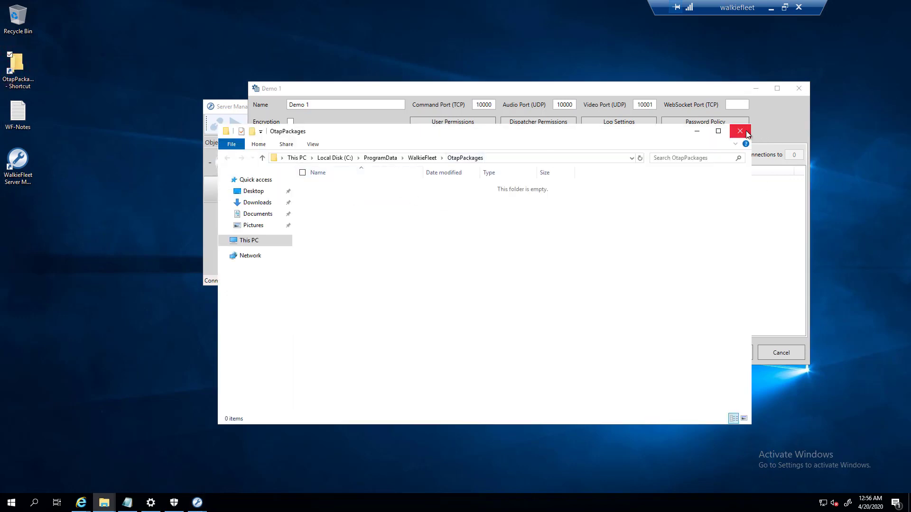
pyautogui.click(741, 131)
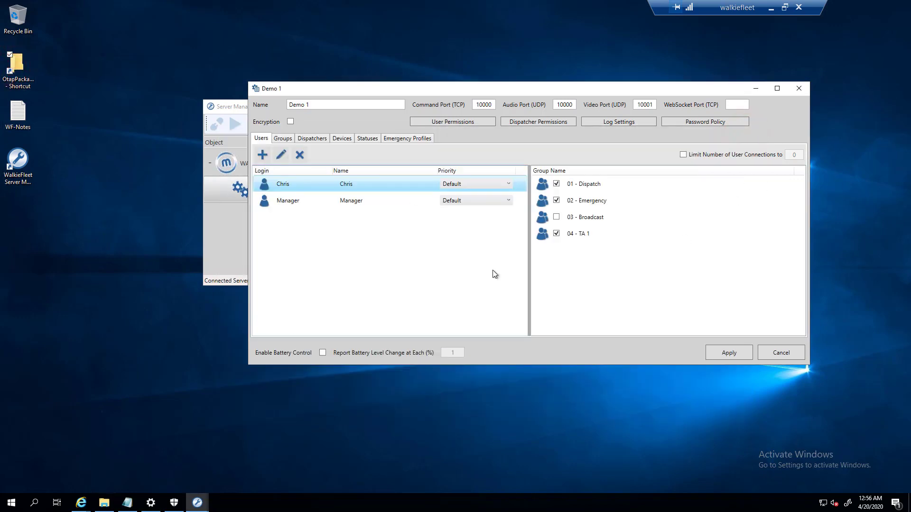
pyautogui.click(221, 110)
pyautogui.moveTo(226, 106); pyautogui.dragTo(85, 68)
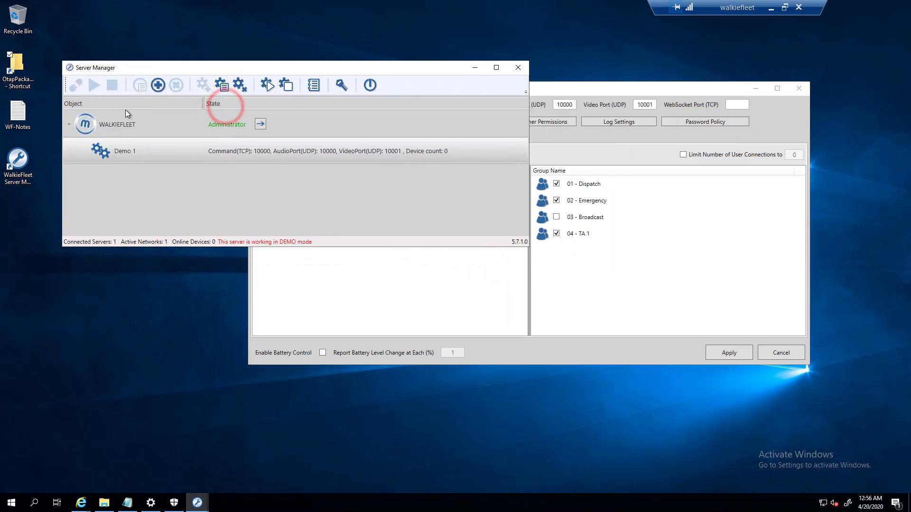
pyautogui.click(250, 295)
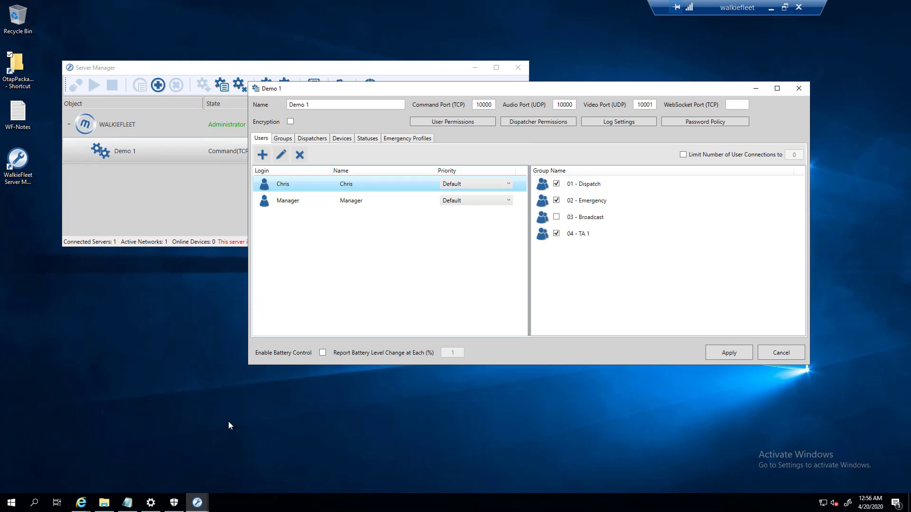
pyautogui.click(127, 502)
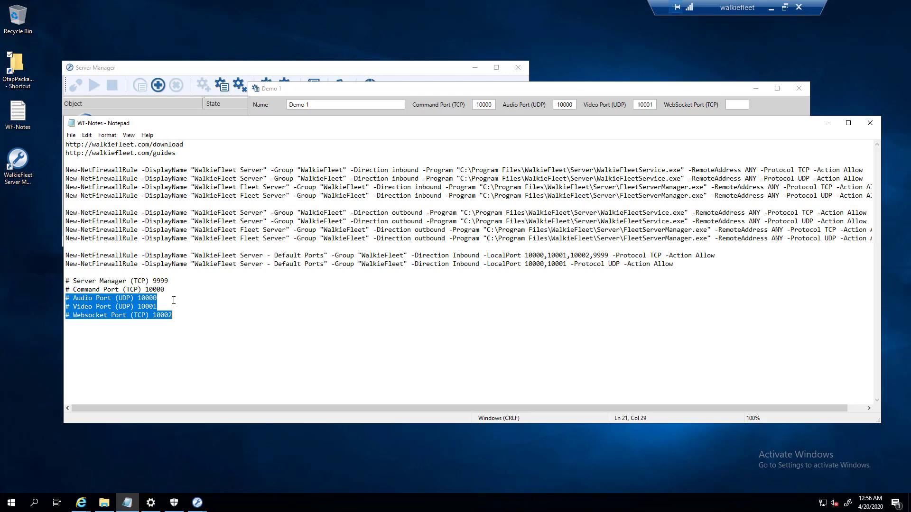
# - Select all of WF-Notes and mark the firewall rule lines, then close Notepad
pyautogui.click(198, 315)
pyautogui.hotkey('ctrl', 'a')
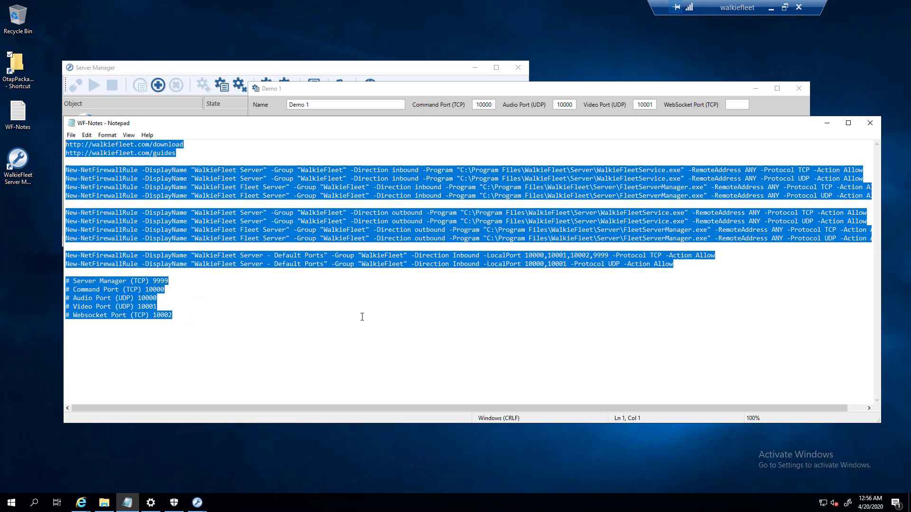
pyautogui.moveTo(325, 264); pyautogui.dragTo(690, 270)
pyautogui.click(137, 171)
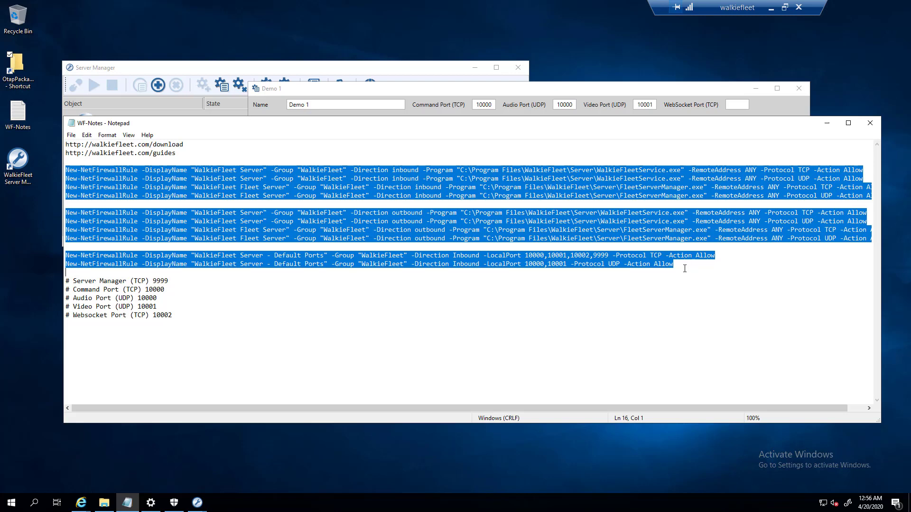
pyautogui.click(871, 123)
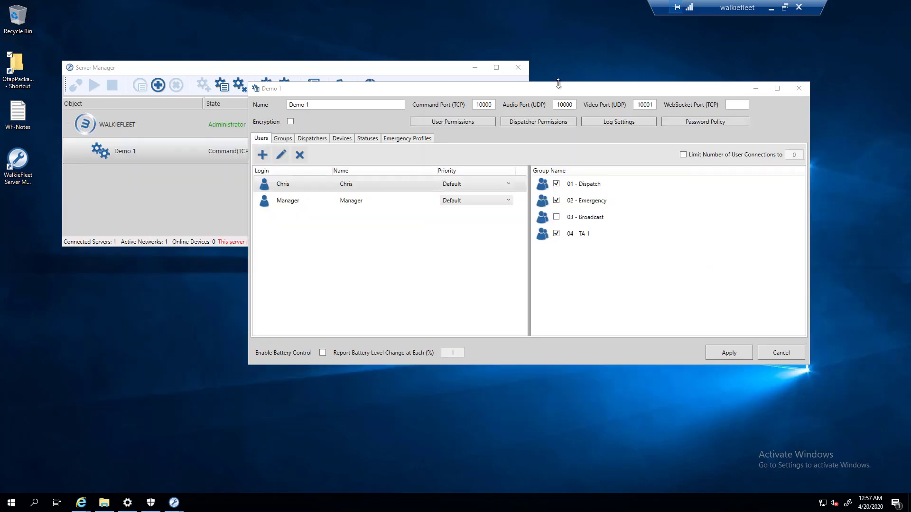